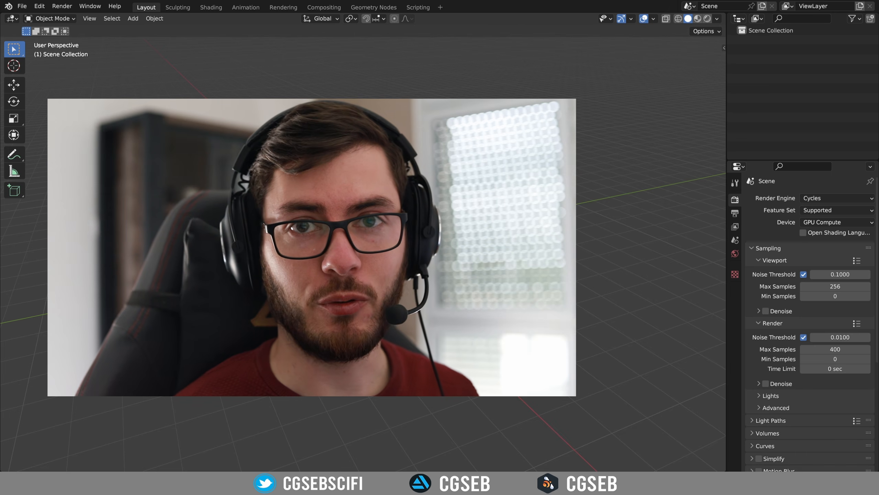
Step: Create a Fluent rectangle centered on the world origin and give it thickness to form a rectangular box
click(361, 251)
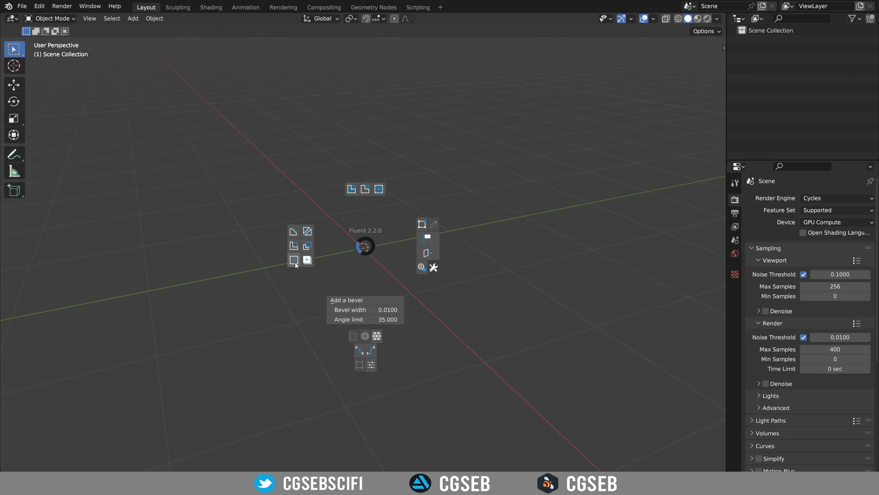
click(293, 261)
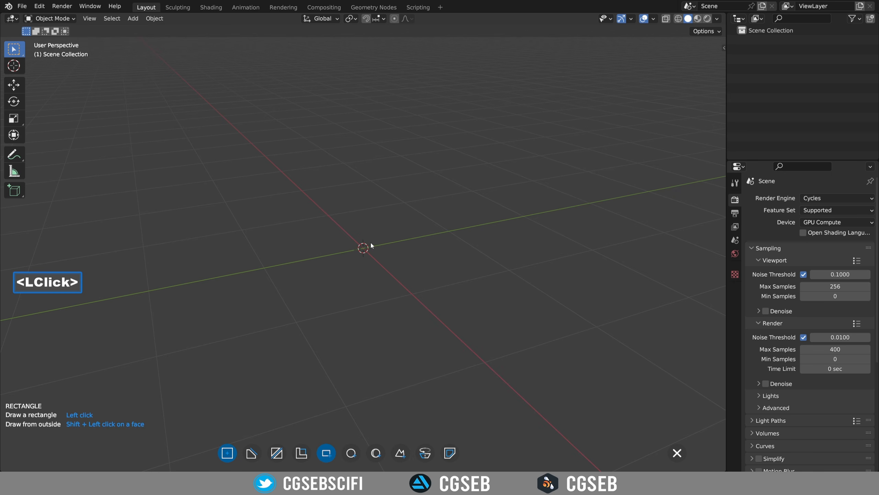
right_click(372, 240)
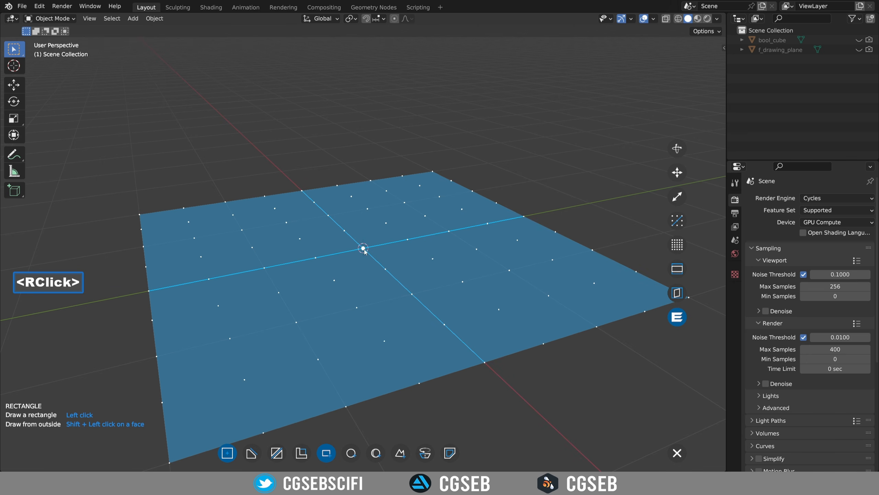
click(364, 249)
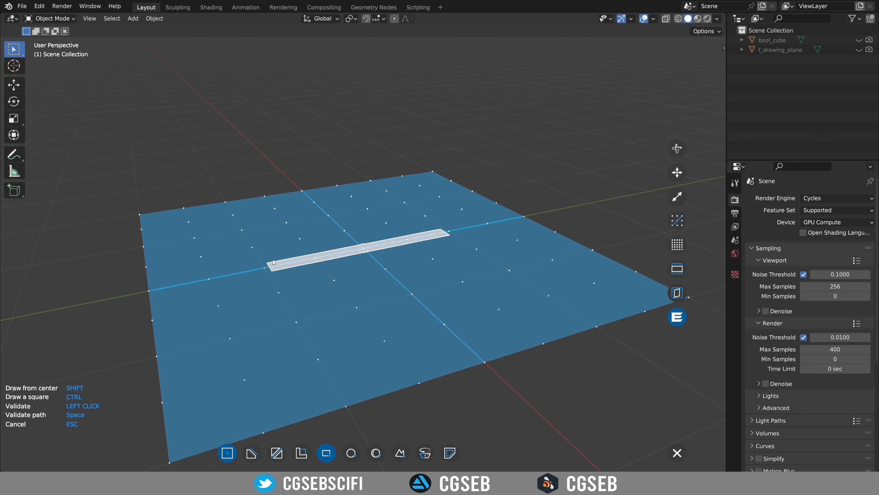
shift+click(279, 293)
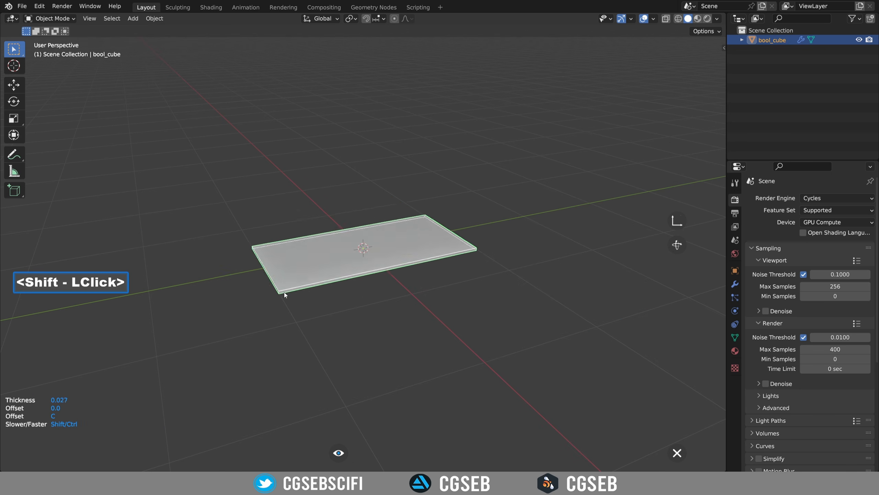
click(329, 294)
click(356, 347)
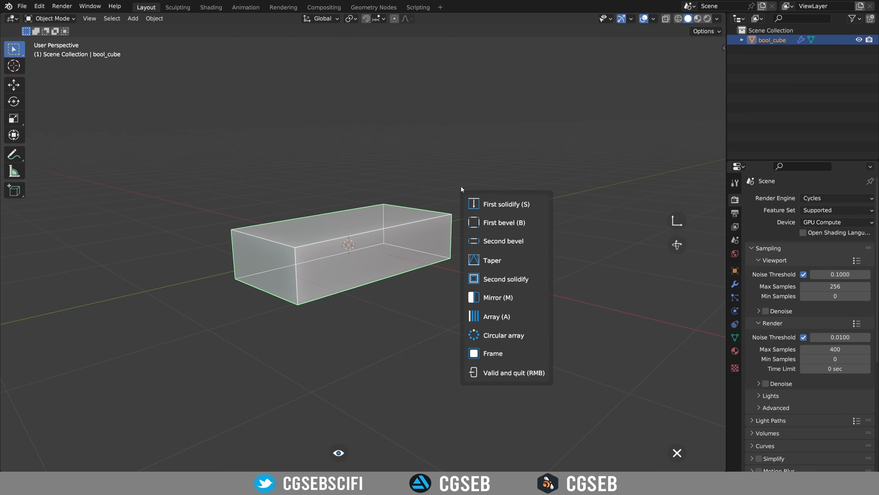
Step: Add a first bevel to the box's vertical edges with a width of about 0.184 and 7 segments
click(481, 222)
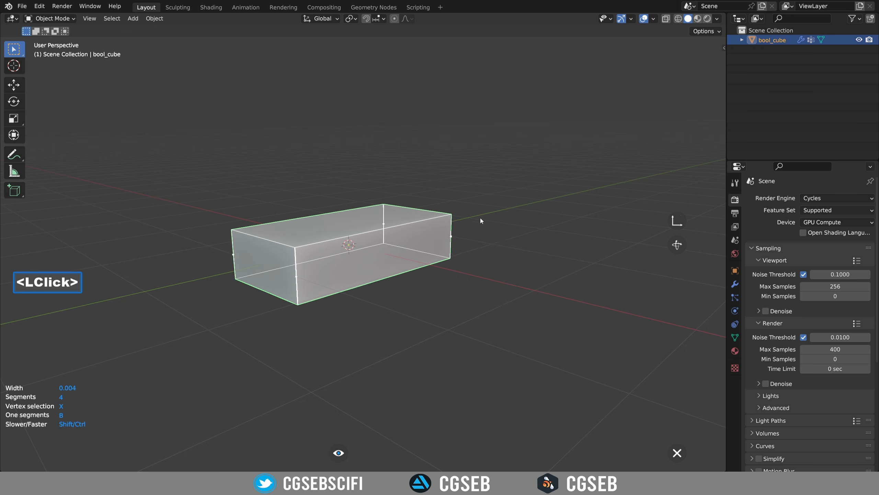
scroll(507, 216, up, 1)
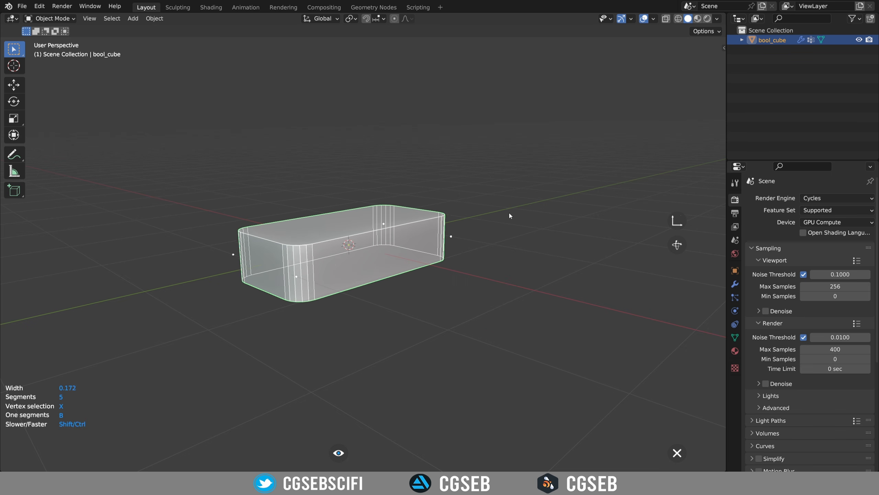
click(511, 215)
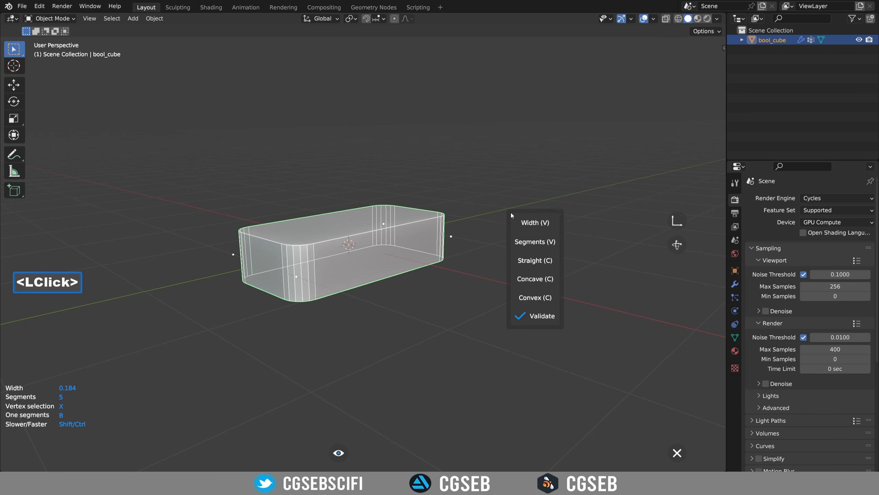
click(524, 237)
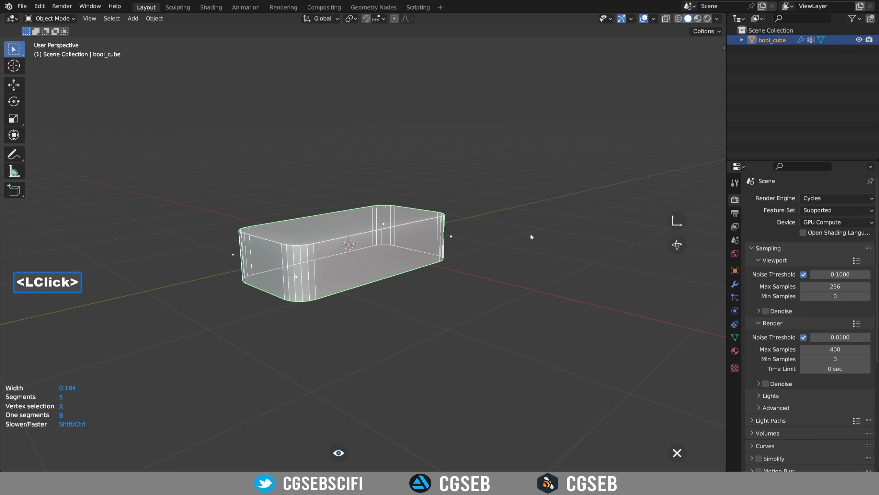
click(602, 229)
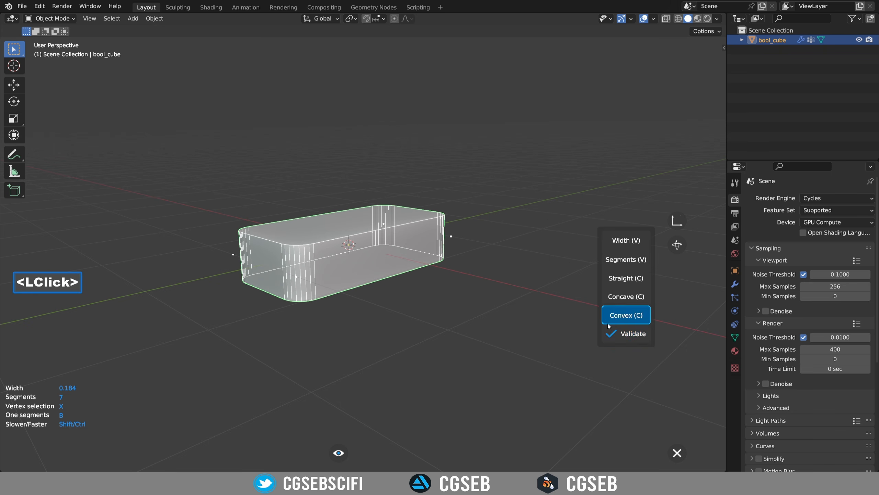
click(631, 333)
Step: Add a straight second bevel about 0.058 wide with 2 segments around the box's upper and lower edges, and finish the shape
middle_drag(307, 248, 308, 249)
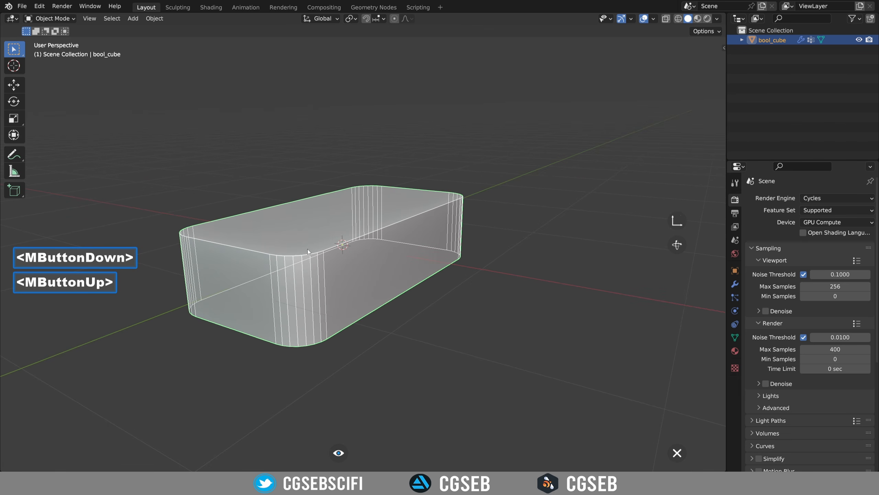
middle_drag(446, 261, 441, 223)
click(502, 150)
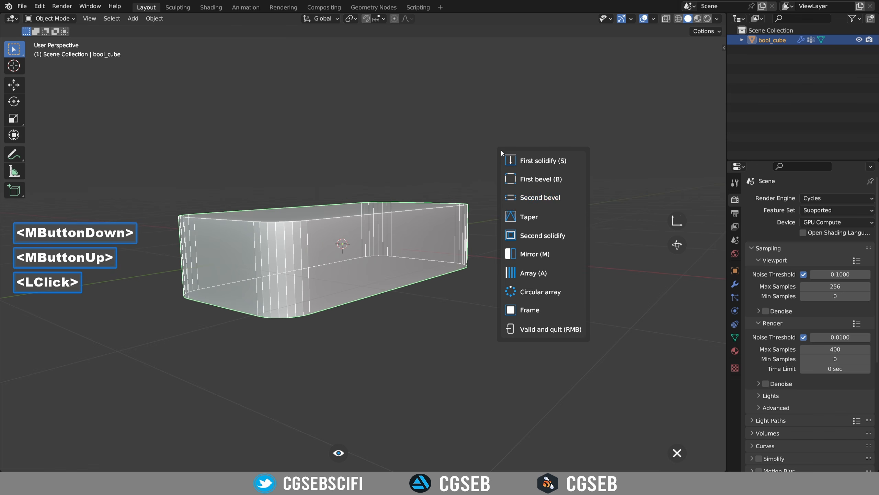
click(518, 197)
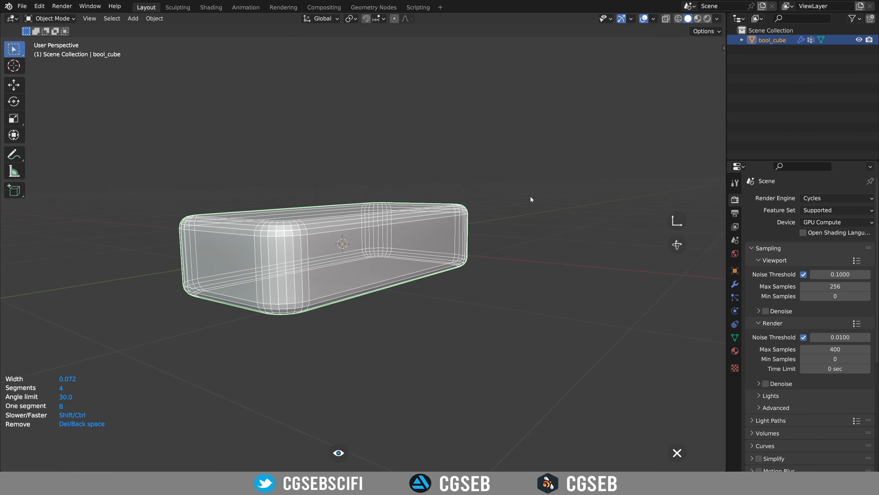
key(c)
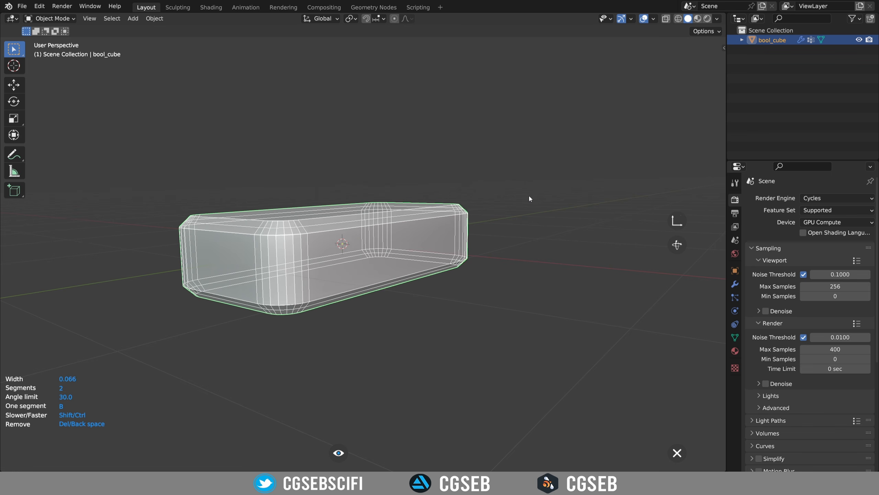
click(528, 195)
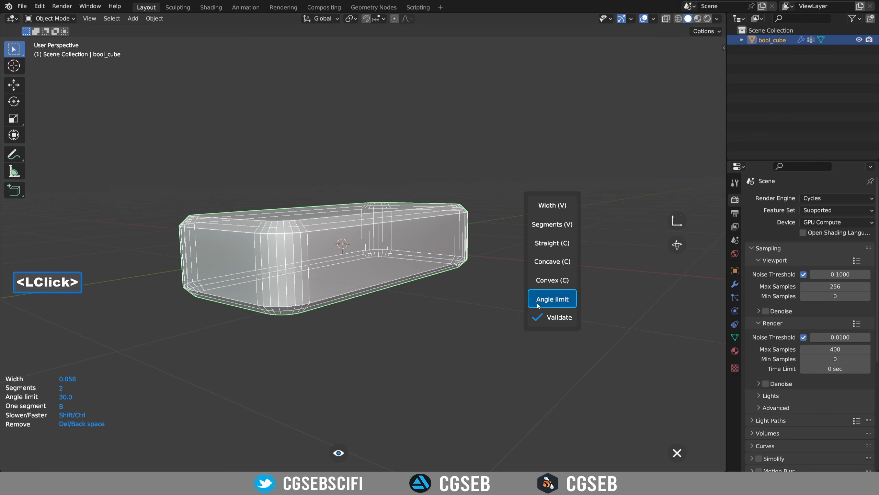
click(548, 316)
middle_drag(540, 314, 426, 273)
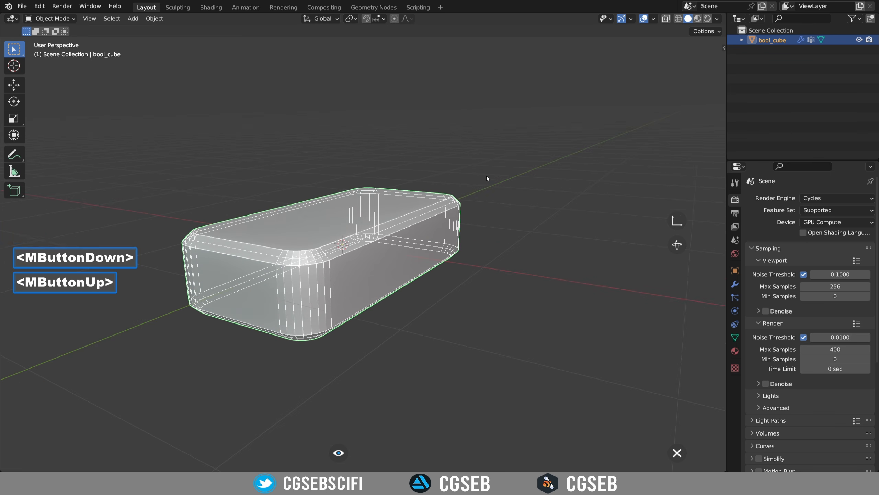
right_click(492, 162)
middle_drag(519, 172, 435, 219)
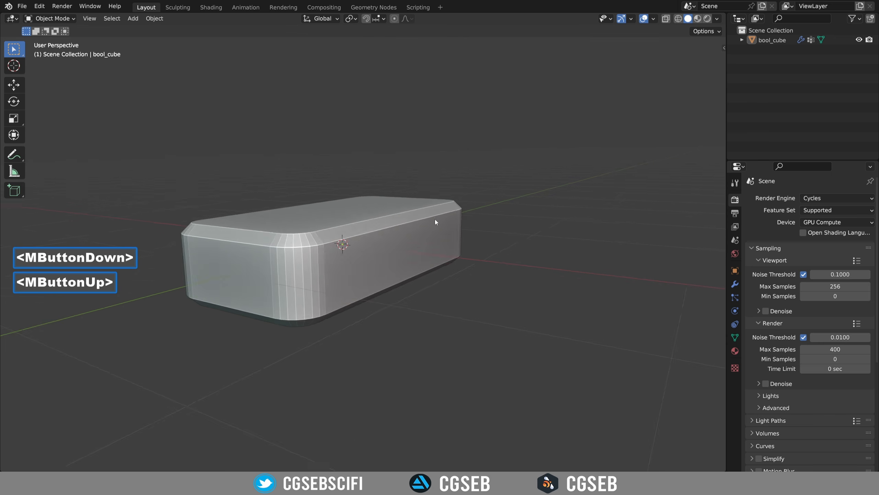
Step: Add a Fluent edge bevel to the whole box and set its bevel width to 0.0029
double_click(324, 219)
key(f)
click(327, 275)
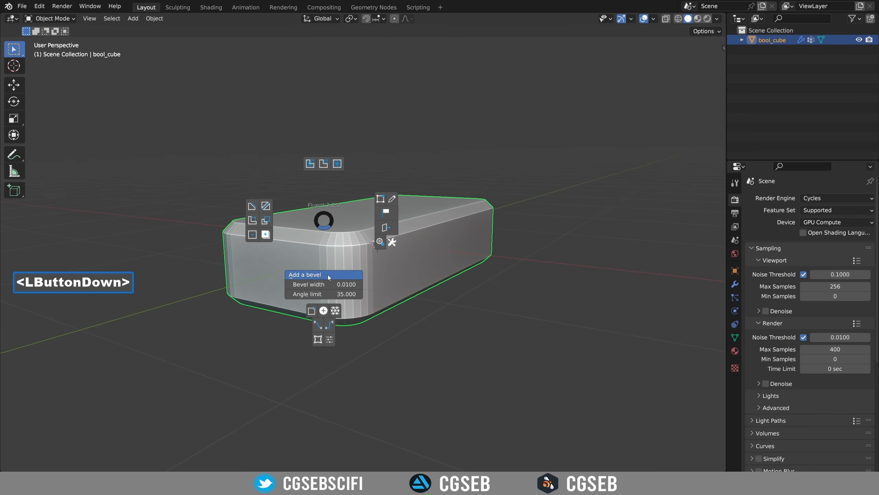
scroll(455, 214, up, 3)
scroll(456, 215, down, 1)
key(f)
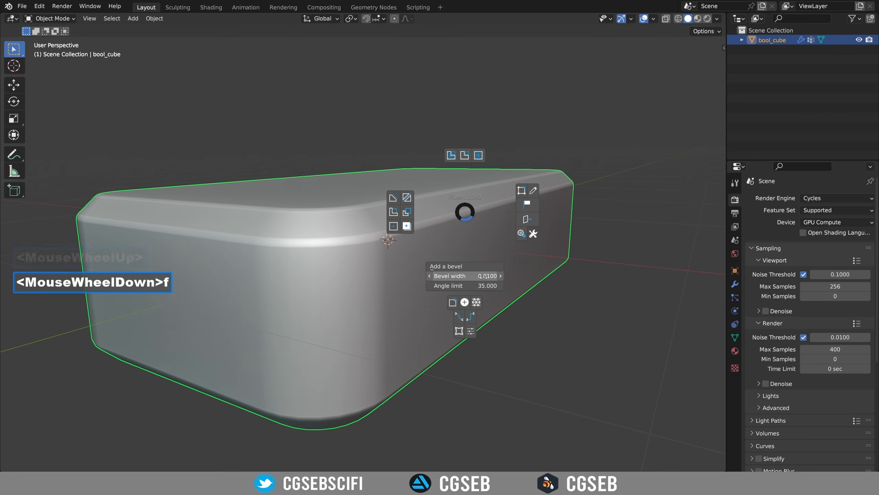
shift+click(464, 275)
shift+drag(450, 276, 381, 276)
Step: Start a Slice on the box from the right orthographic view, using a drawing plane aligned to that view
scroll(518, 279, down, 4)
middle_drag(523, 287, 458, 282)
scroll(478, 285, up, 1)
shift+middle_drag(458, 282, 368, 214)
middle_drag(398, 266, 480, 265)
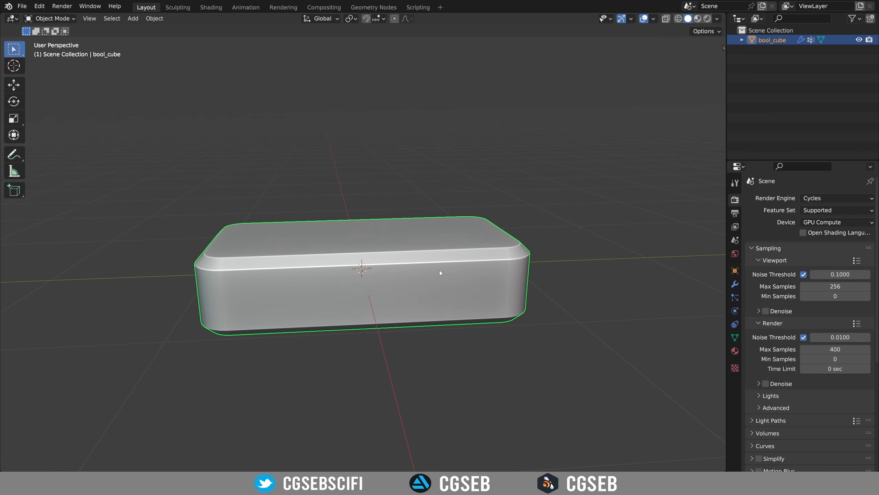
middle_drag(440, 271, 441, 288)
key(3)
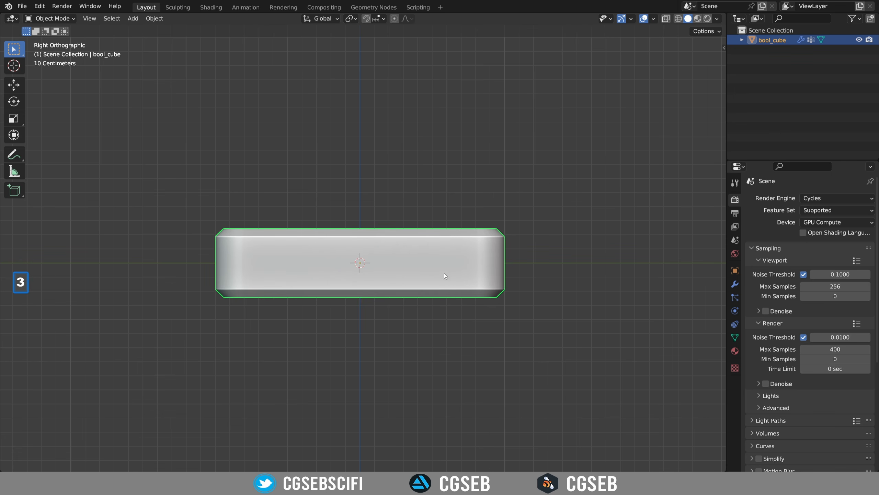
key(f)
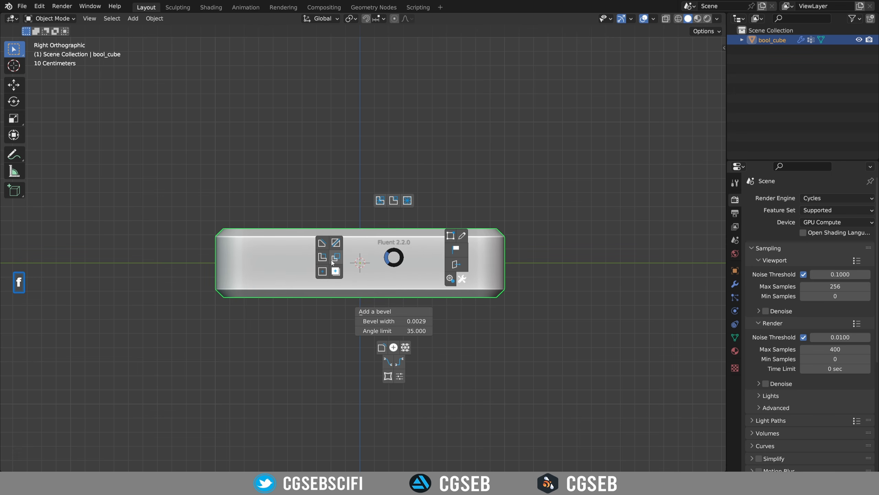
click(336, 244)
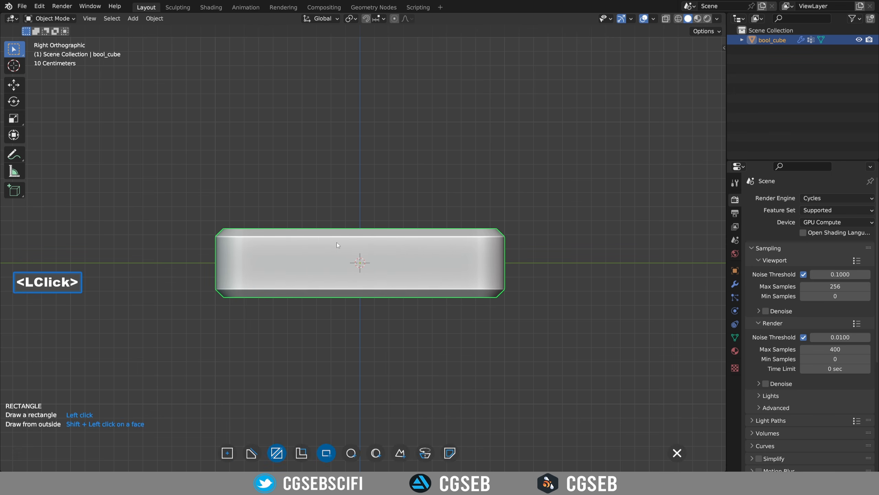
shift+right_click(413, 248)
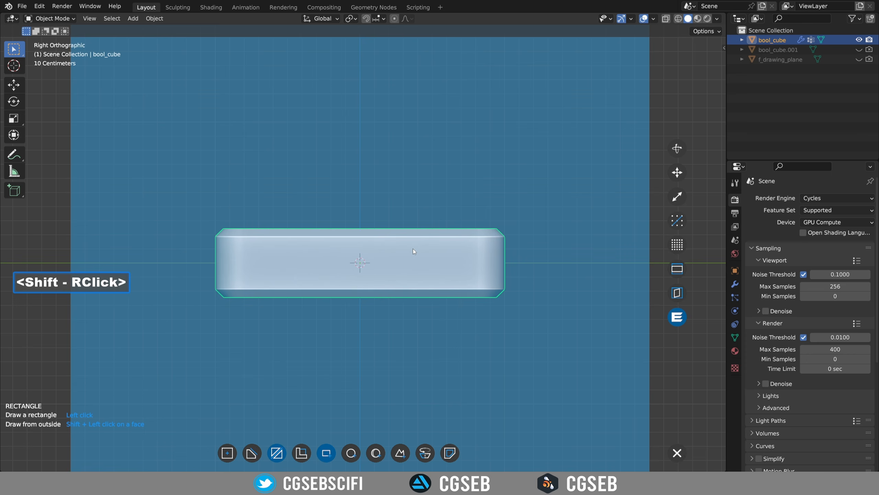
Step: Draw a four-point slicing shape with a 45-degree slanted side, covering the upper corner at the box's positive Y end
scroll(397, 315, down, 3)
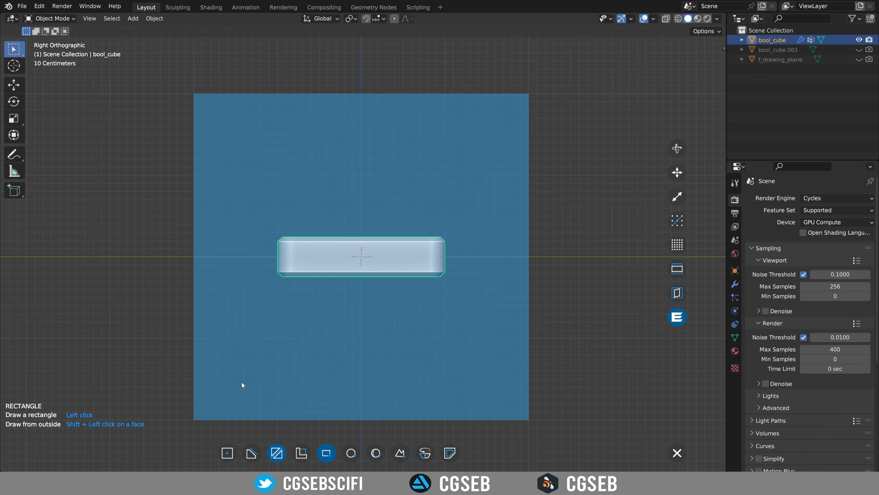
scroll(489, 236, up, 3)
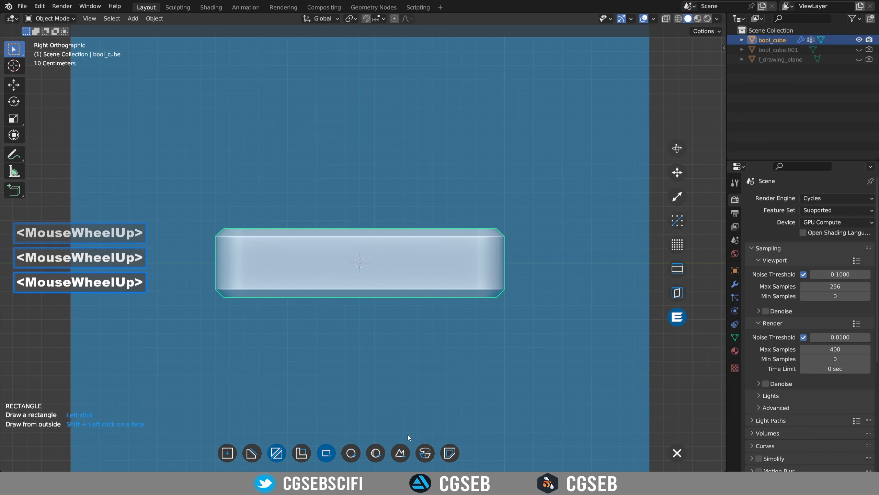
click(400, 452)
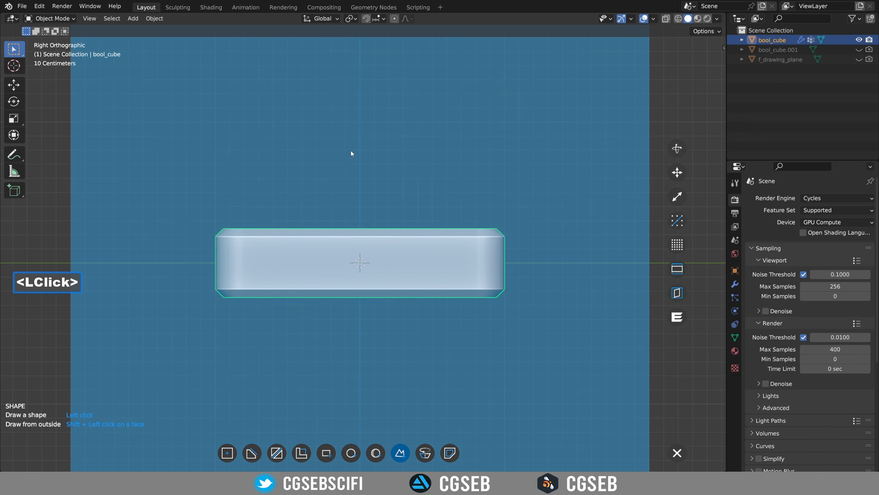
click(345, 202)
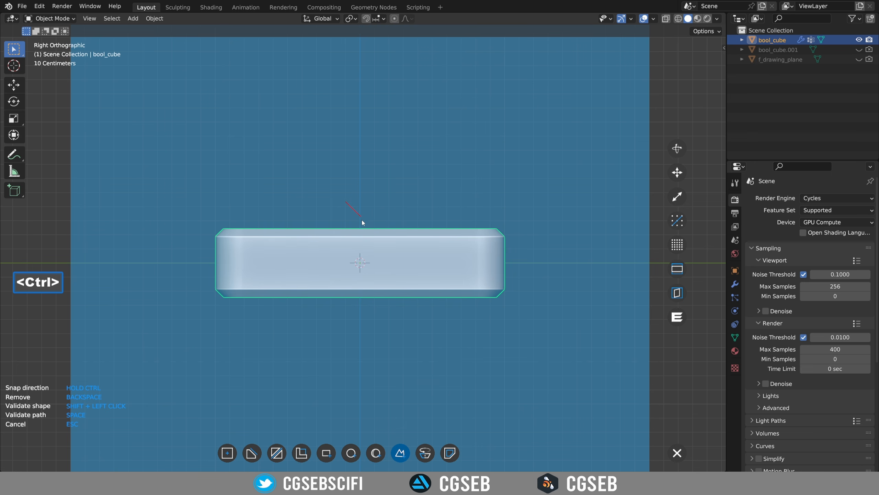
ctrl+click(399, 251)
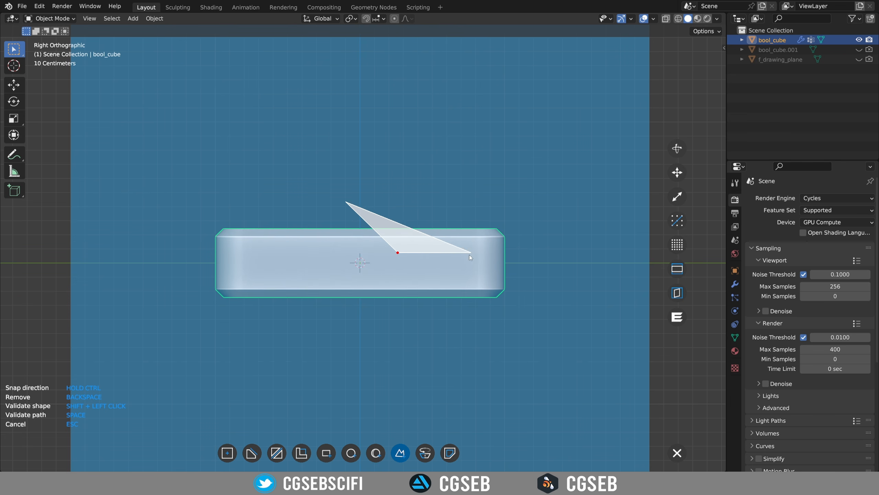
ctrl+click(522, 253)
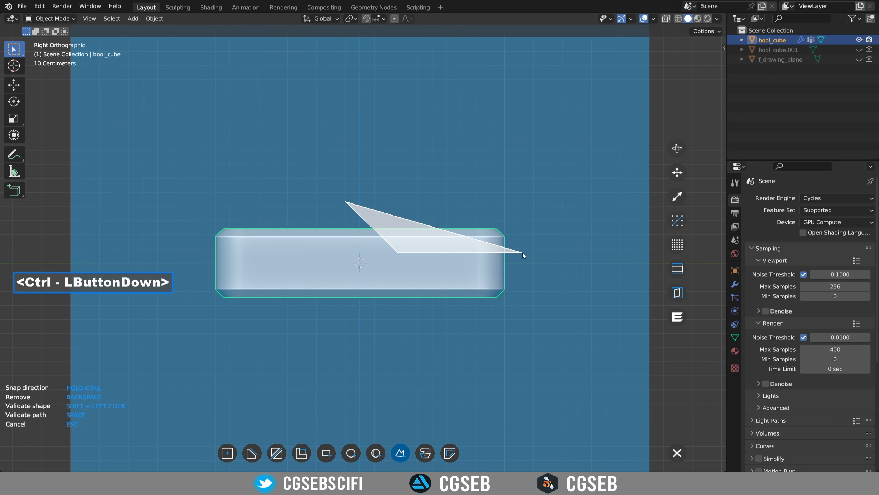
ctrl+click(520, 195)
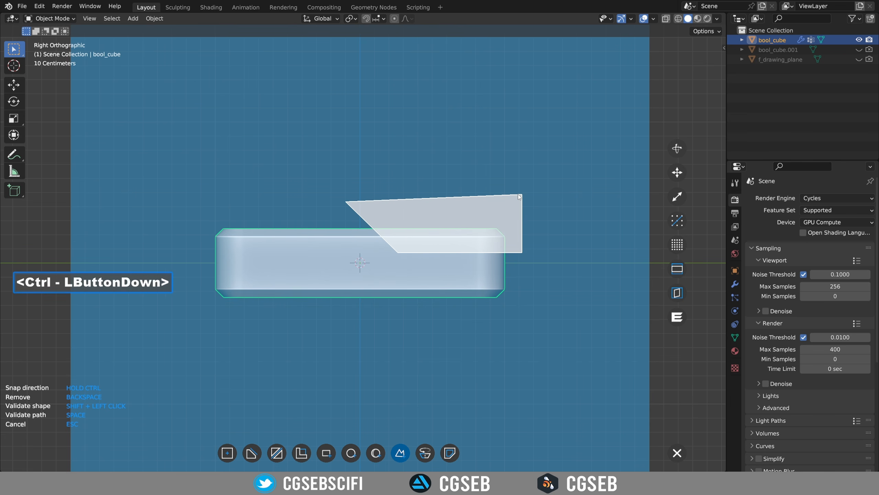
shift+click(439, 198)
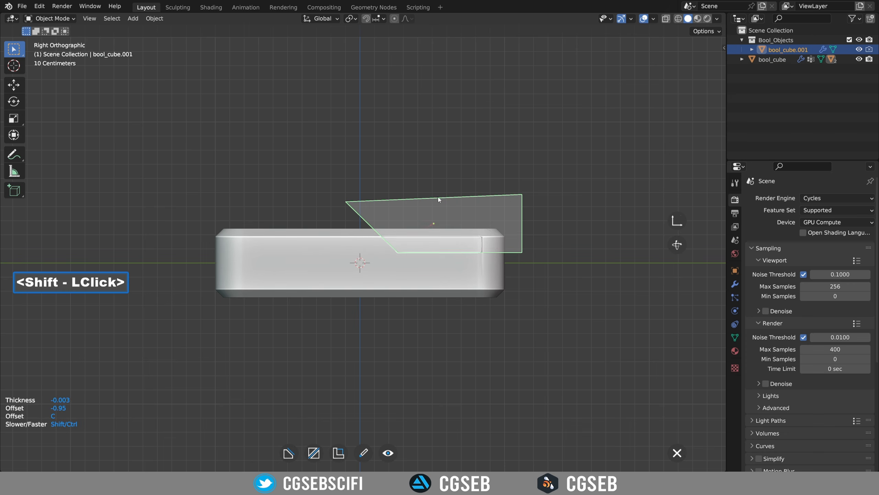
Step: Increase the slicing shape's thickness so that it spans the full width of the box
middle_drag(418, 203, 483, 232)
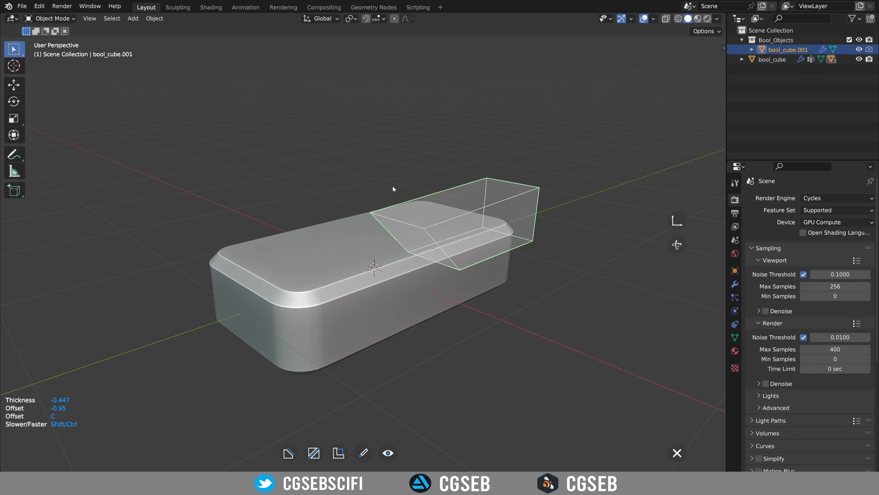
key(v)
middle_drag(350, 185, 261, 253)
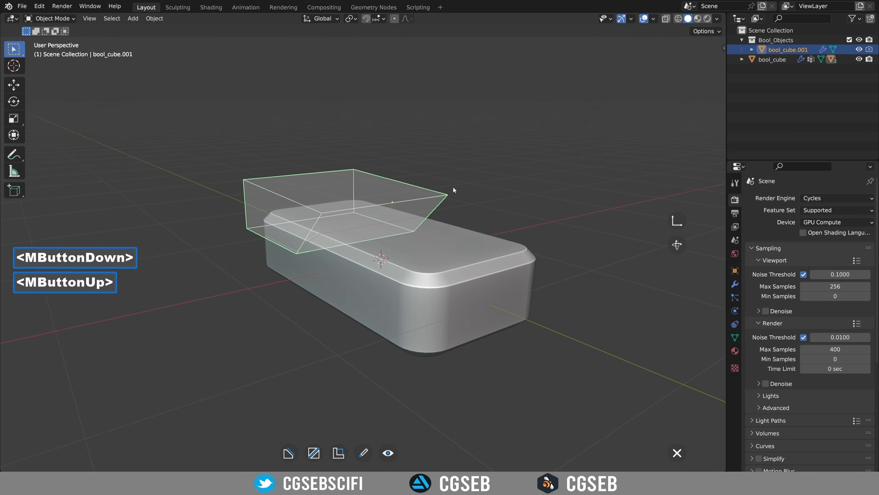
Step: Bevel the corners of the slicing shape with a width of 0.04 and 2 segments
middle_drag(369, 210, 304, 200)
middle_drag(367, 180, 397, 229)
scroll(387, 266, up, 2)
shift+middle_drag(387, 265, 276, 224)
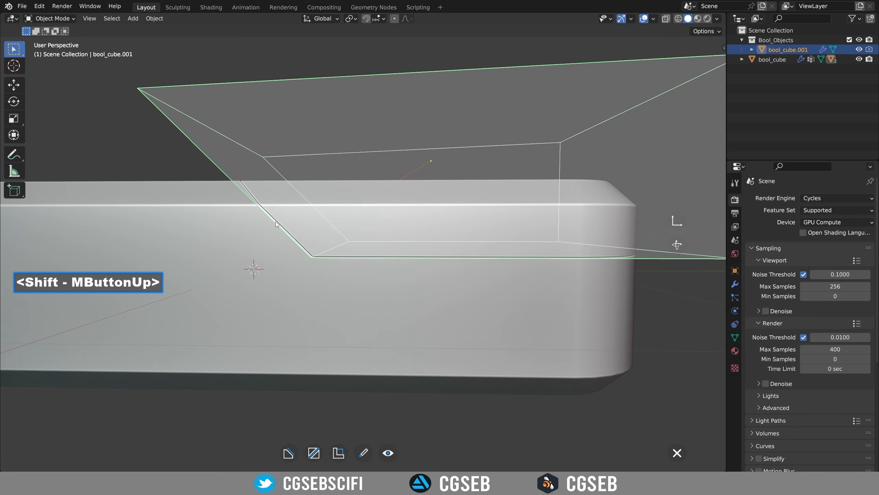
middle_drag(336, 258, 351, 251)
scroll(398, 225, down, 1)
middle_drag(398, 225, 415, 234)
key(b)
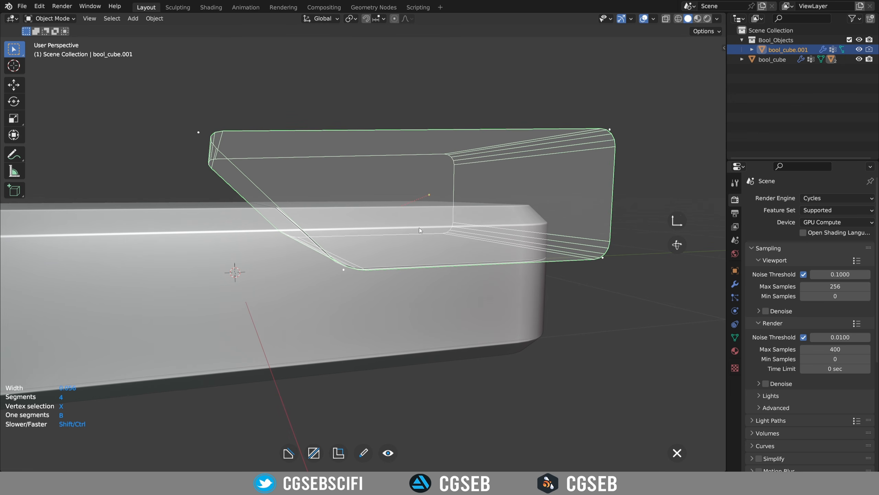
key(c)
middle_drag(419, 227, 405, 224)
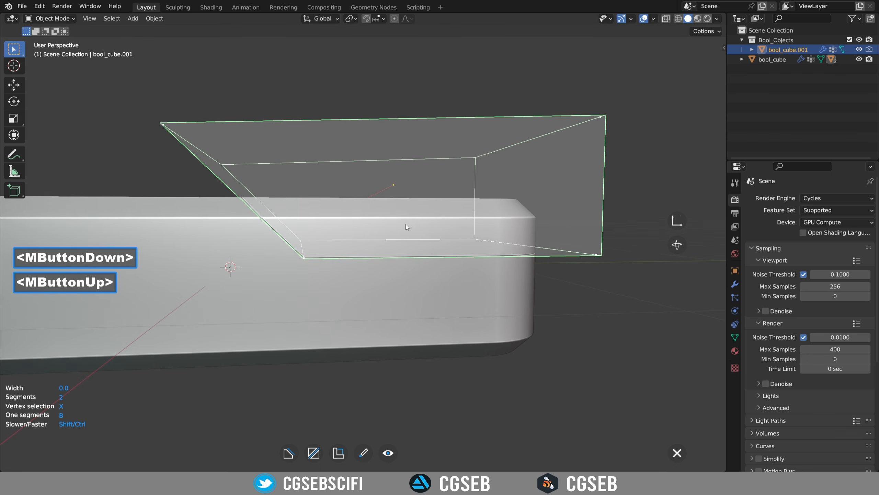
click(417, 228)
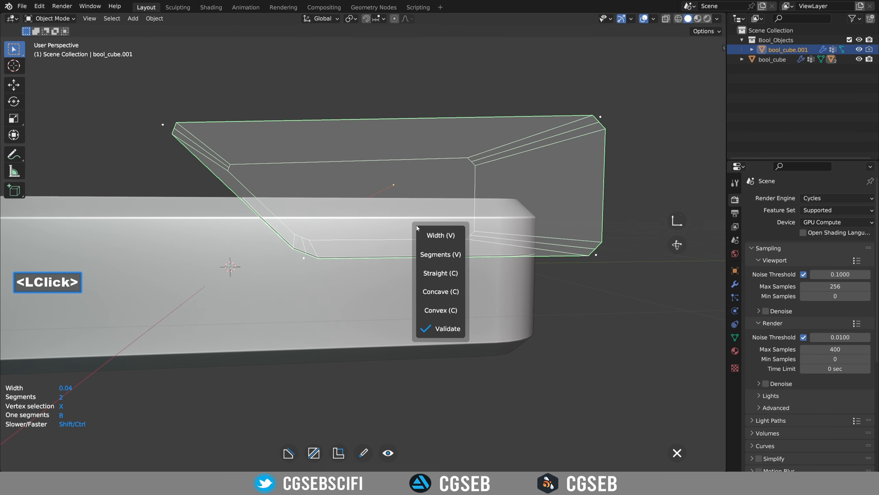
click(442, 328)
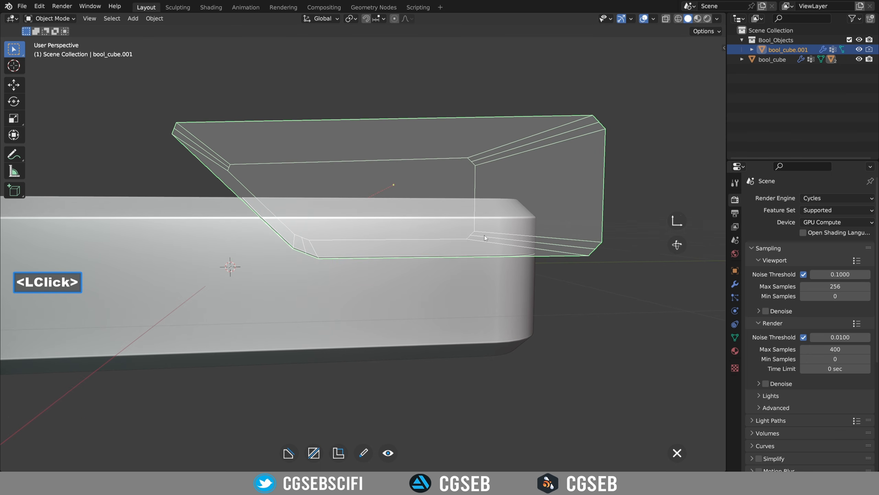
Step: Finish the slice operation and inspect the slice line around the box's positive Y end
middle_drag(484, 236, 499, 258)
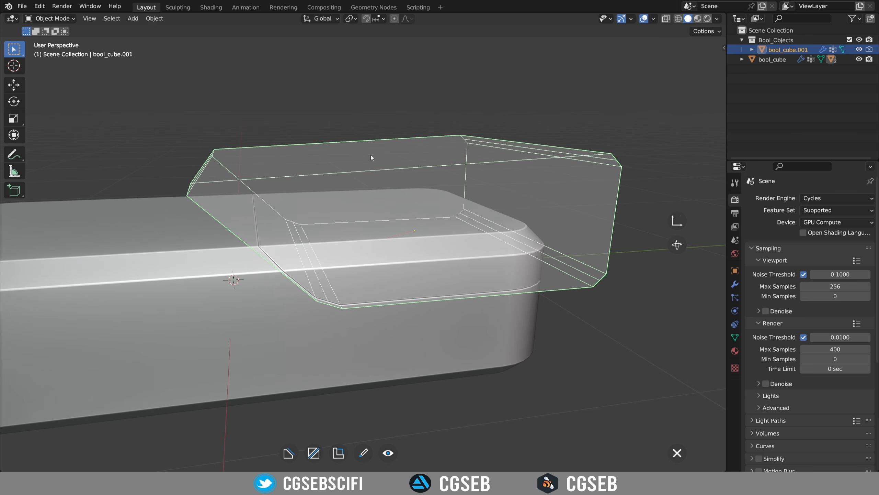
right_click(428, 94)
middle_drag(499, 174, 431, 202)
scroll(486, 211, down, 3)
scroll(436, 202, up, 1)
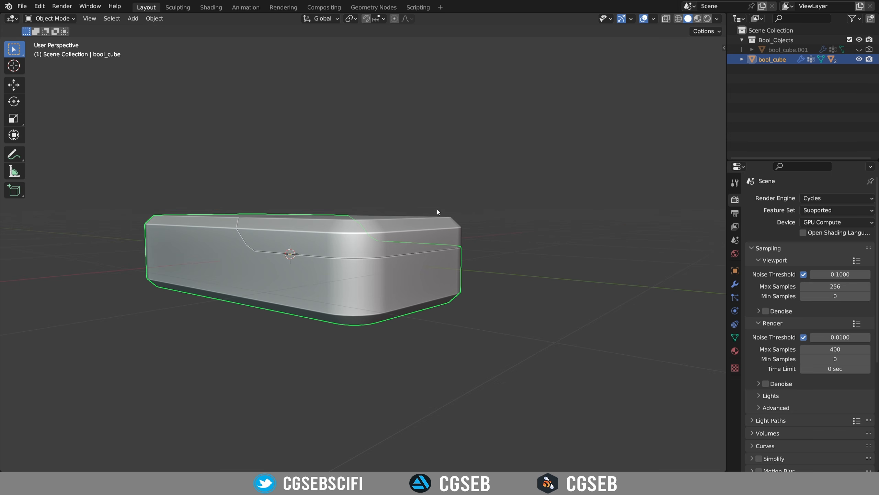
scroll(448, 219, up, 3)
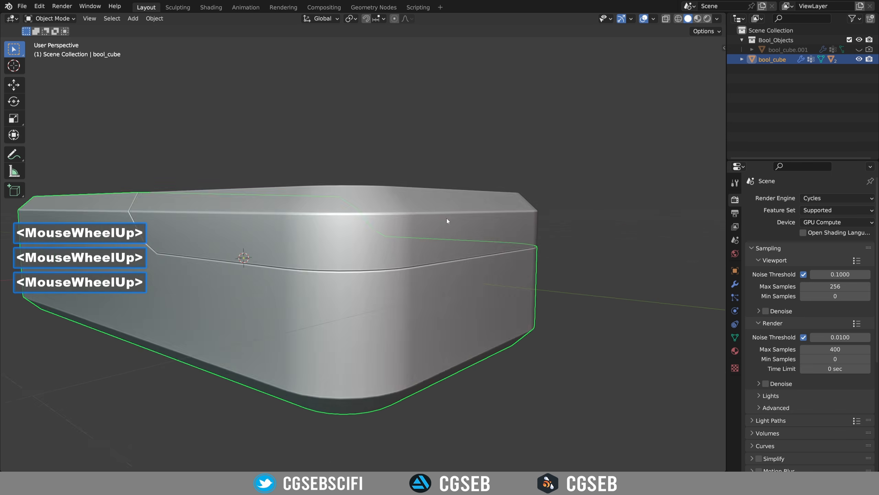
middle_drag(447, 218, 411, 219)
Step: Cut a small rectangular recess into the sliced-off upper part, drawn from the middle of the end face at the seam, with a thickness of -0.037
click(391, 231)
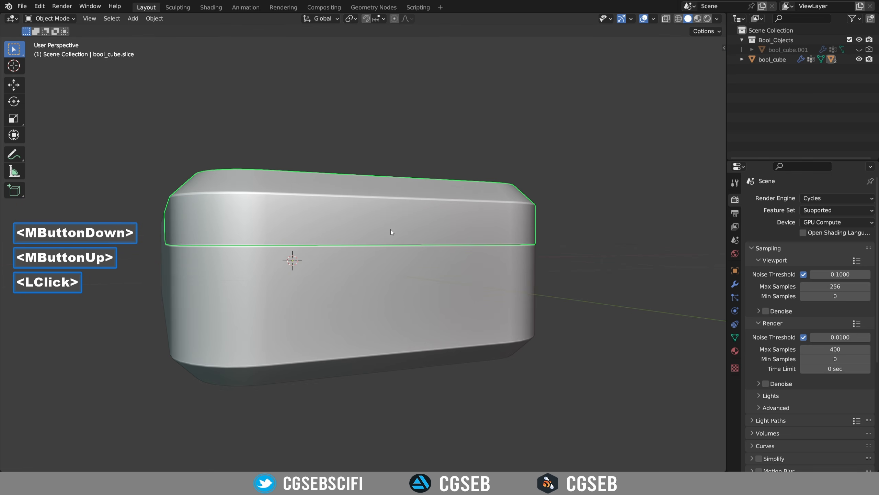
key(f)
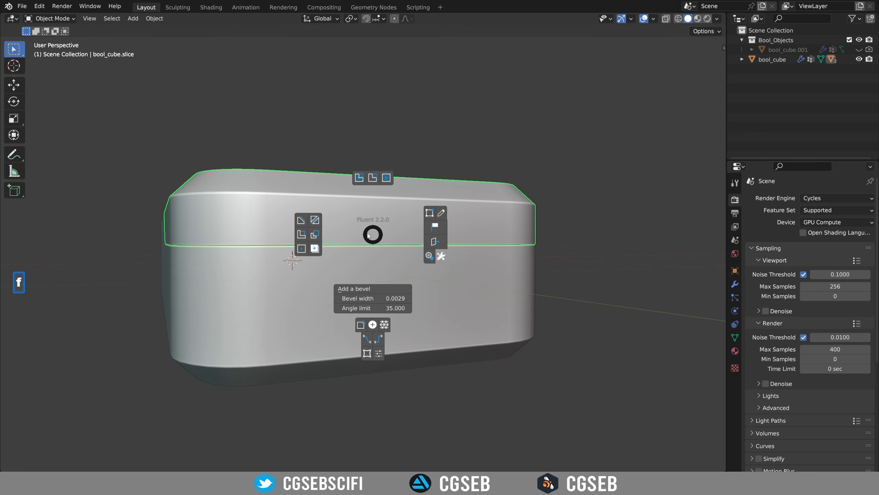
click(301, 221)
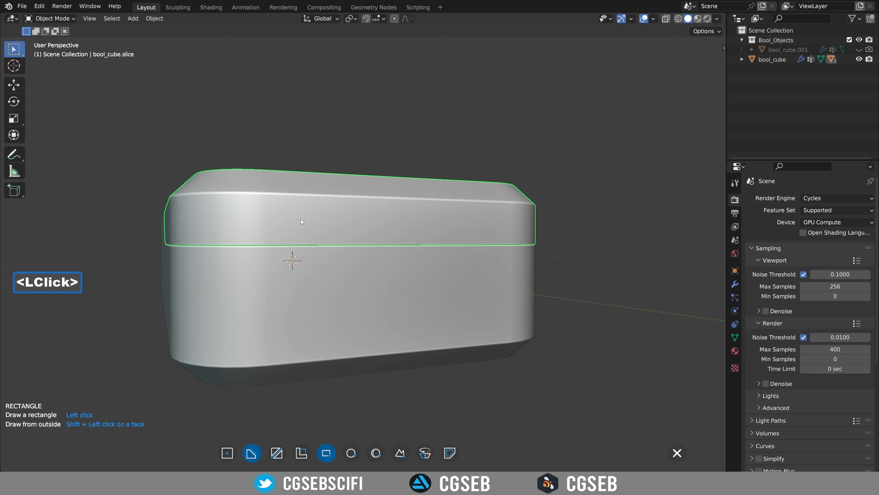
right_click(422, 231)
mouse_move(421, 231)
middle_down()
mouse_move(391, 229)
mouse_move(408, 229)
middle_up()
shift+scroll(408, 228, up, 1)
scroll(412, 227, up, 2)
shift+click(370, 230)
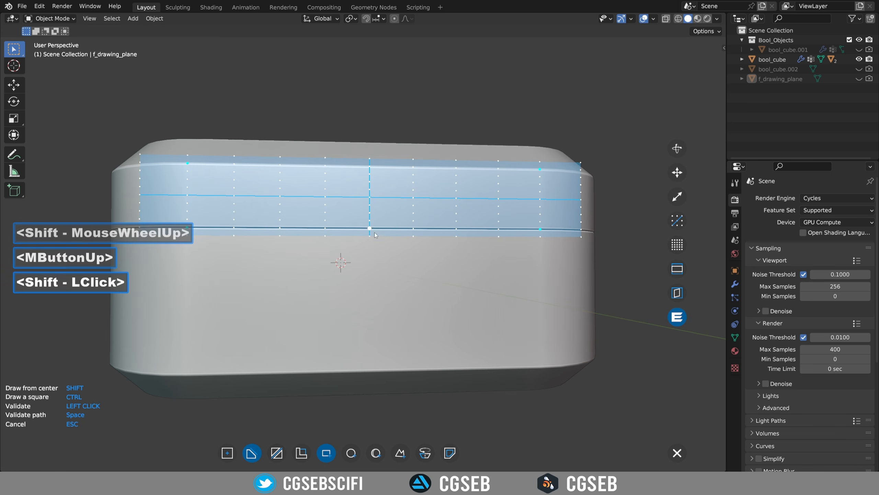
shift+click(400, 242)
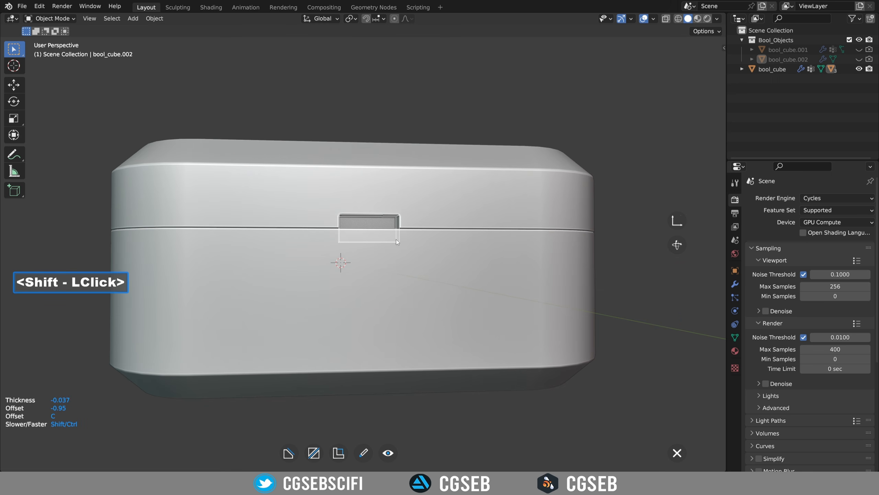
click(397, 240)
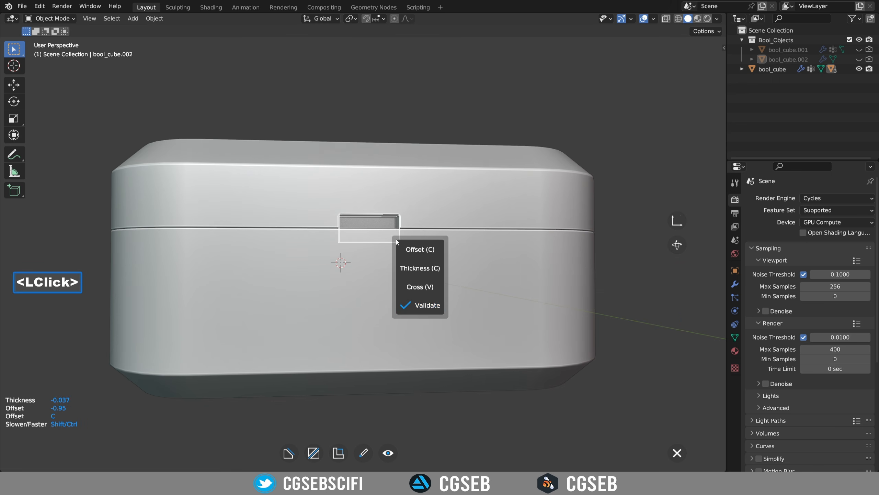
click(425, 306)
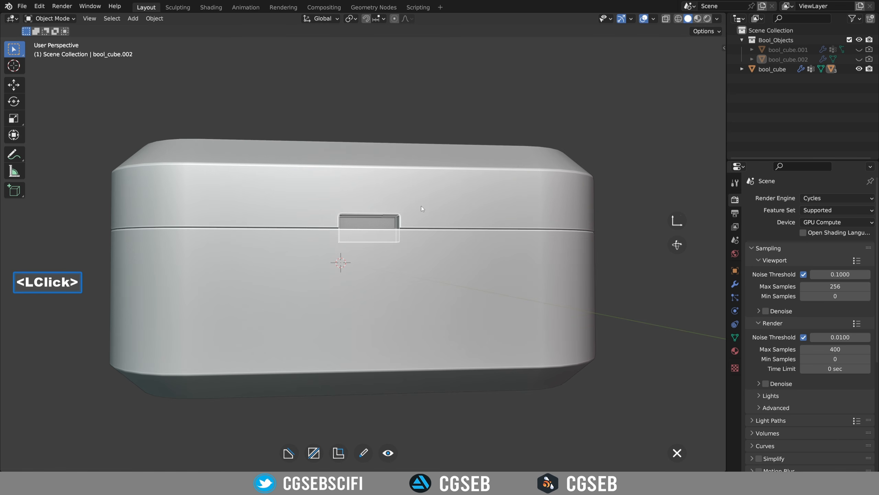
Step: Round the recess cutter's corners with a bevel width of 0.01 and 4 segments
key(b)
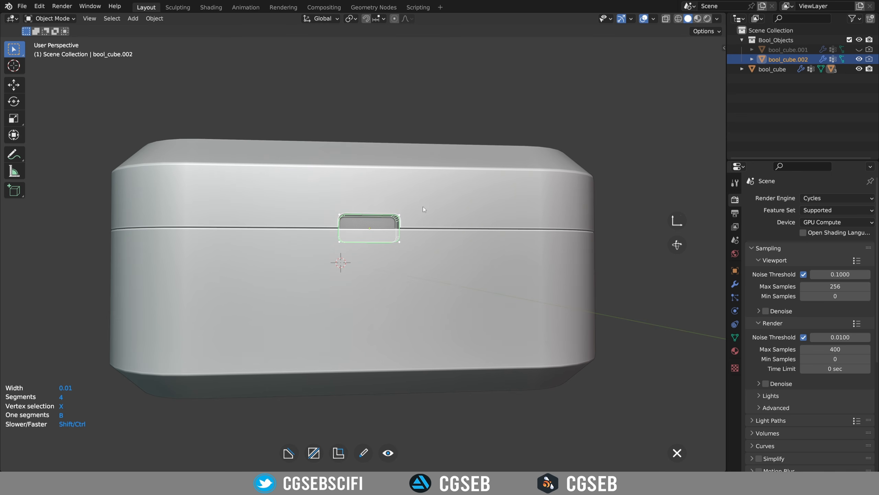
click(423, 206)
click(457, 307)
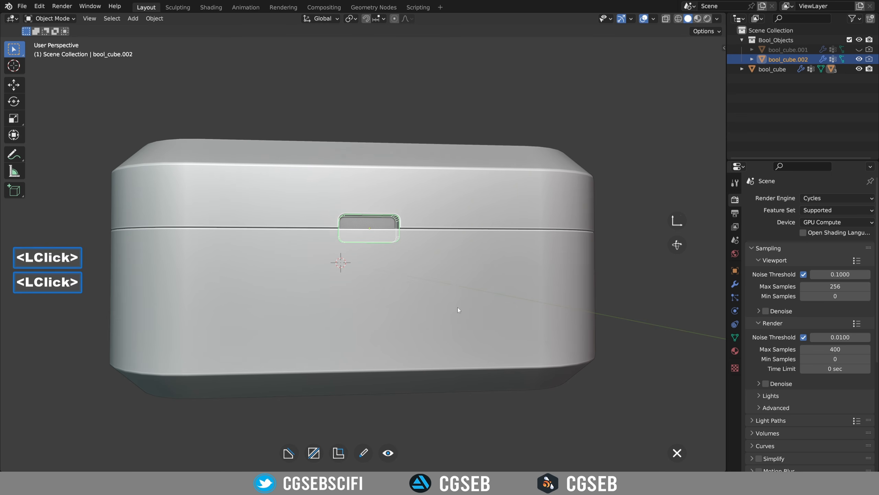
Step: Array the recess cutter along X as two centred copies with an offset of -4.37 and finish the cut
click(420, 224)
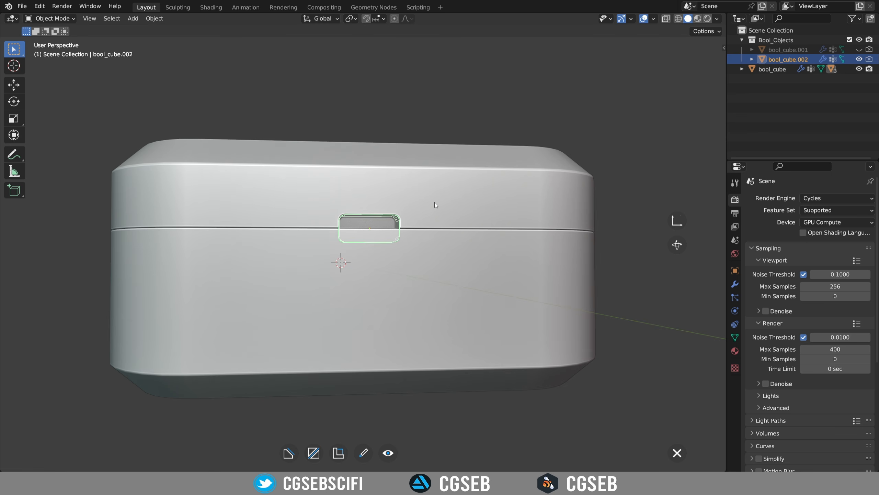
key(a)
middle_drag(436, 206, 357, 251)
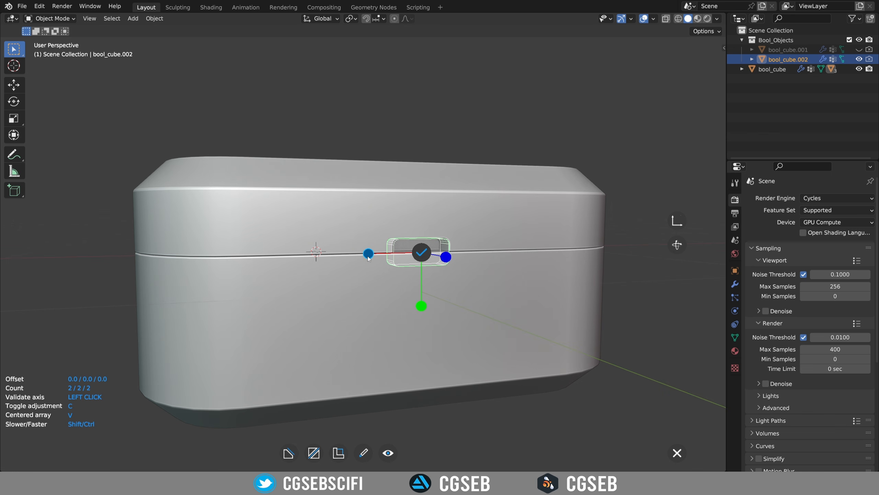
click(369, 258)
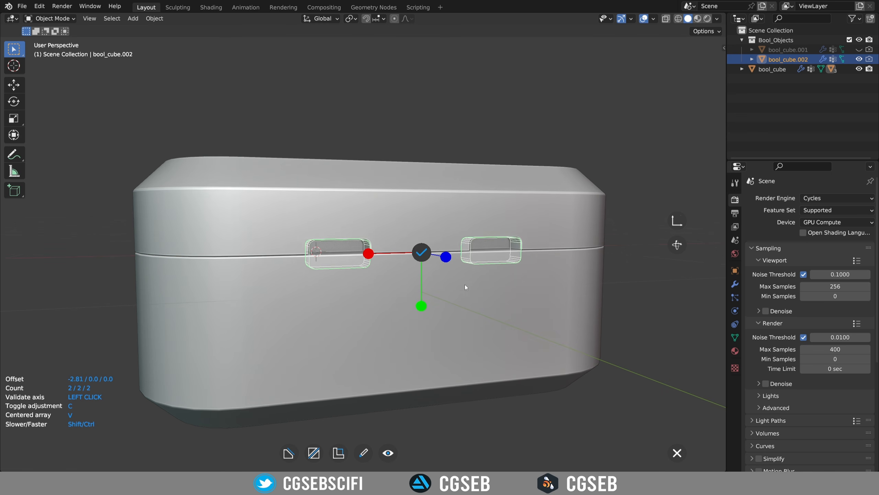
click(518, 284)
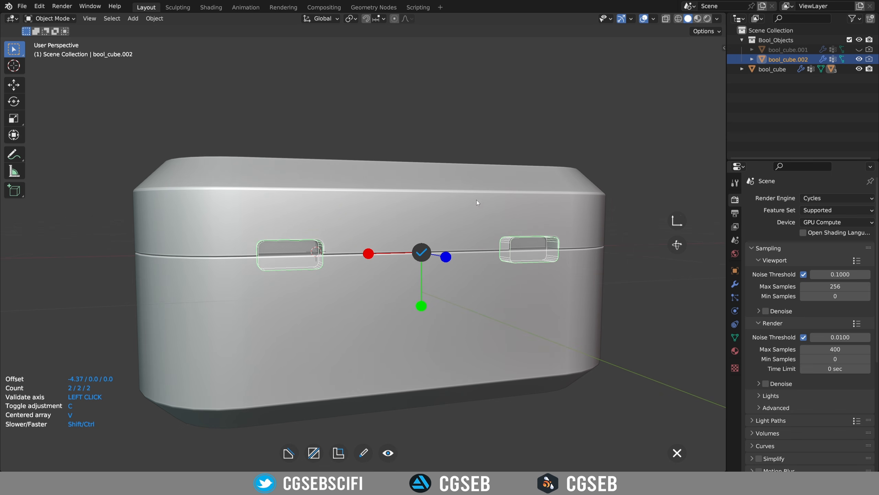
click(426, 253)
middle_drag(410, 239, 384, 199)
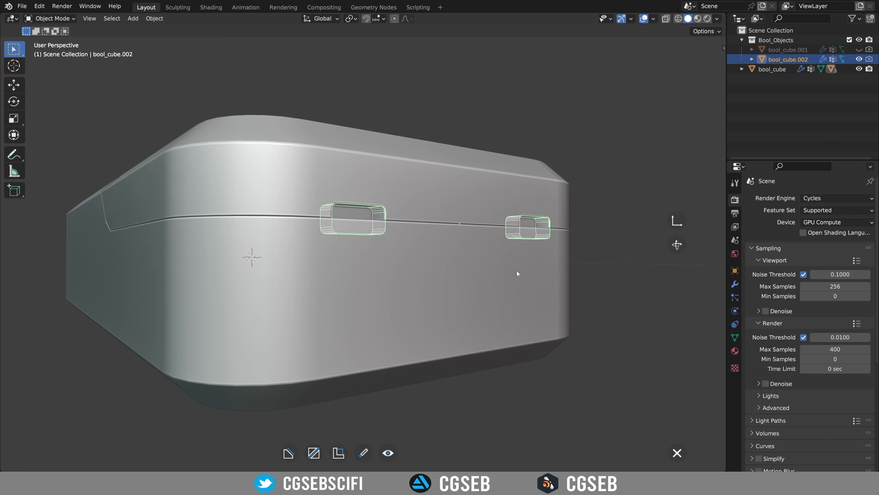
right_click(479, 221)
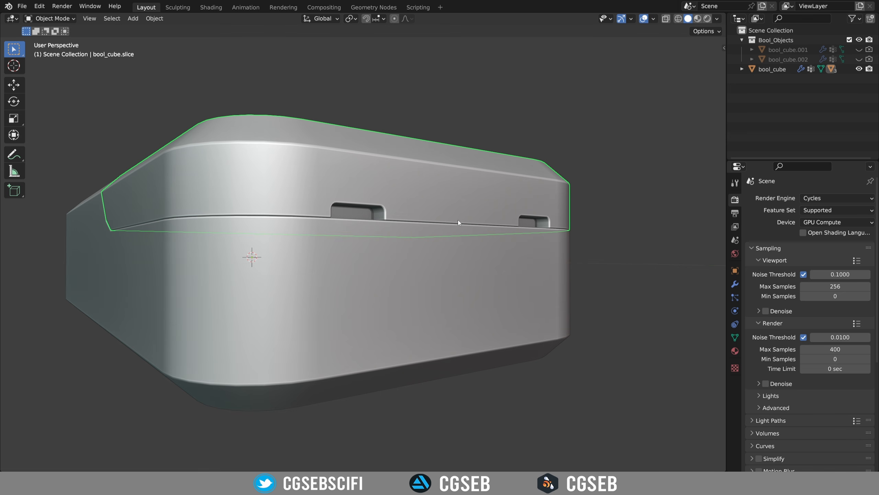
Step: Display the boolean cutter shapes belonging to the sliced-off upper part
key(less)
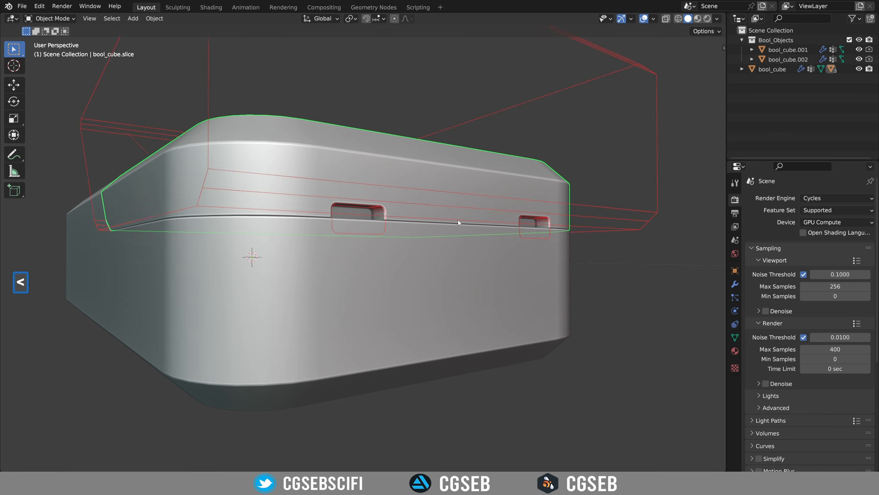
key(less)
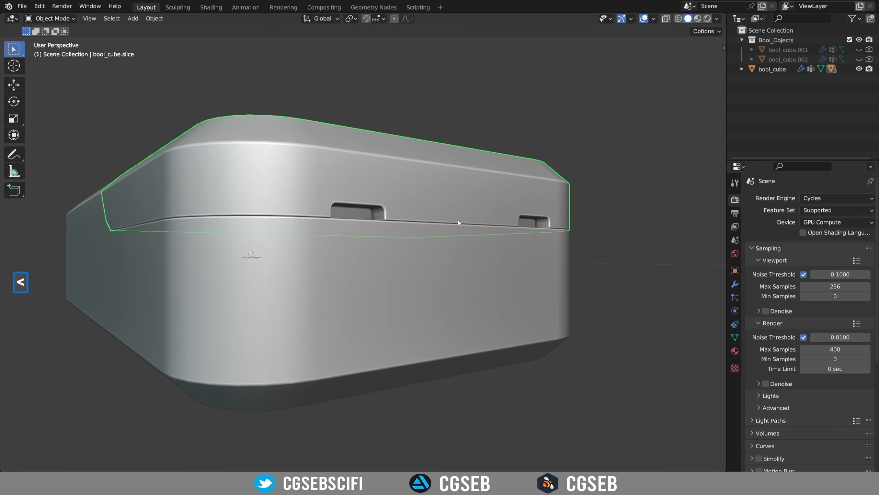
key(f)
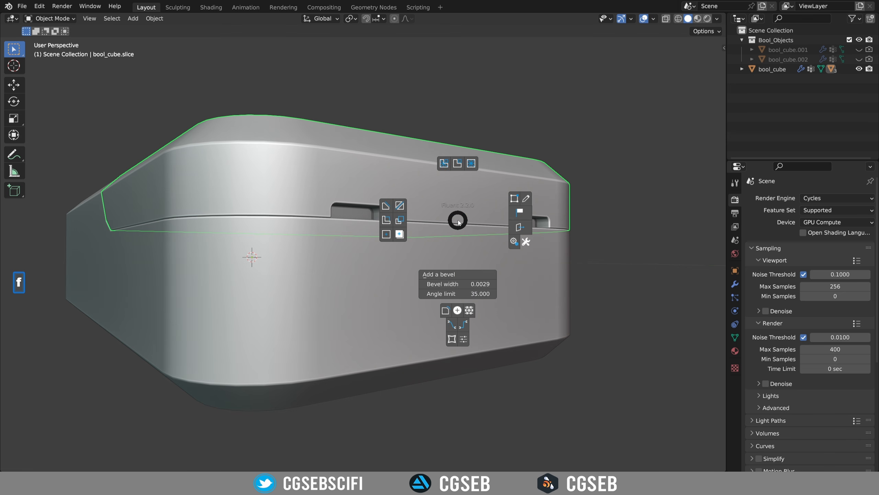
click(457, 163)
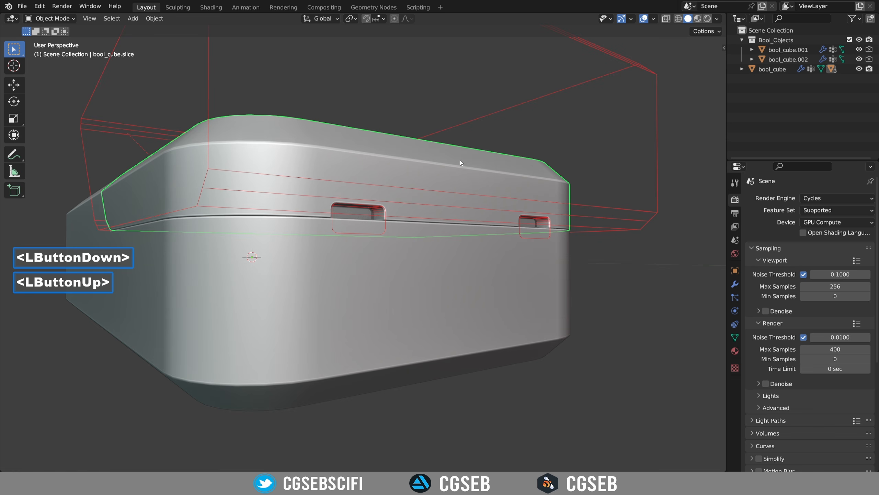
Step: Apply the arrayed recess cutter to the lower body of the box as well, so both recesses cut across the seam
click(384, 210)
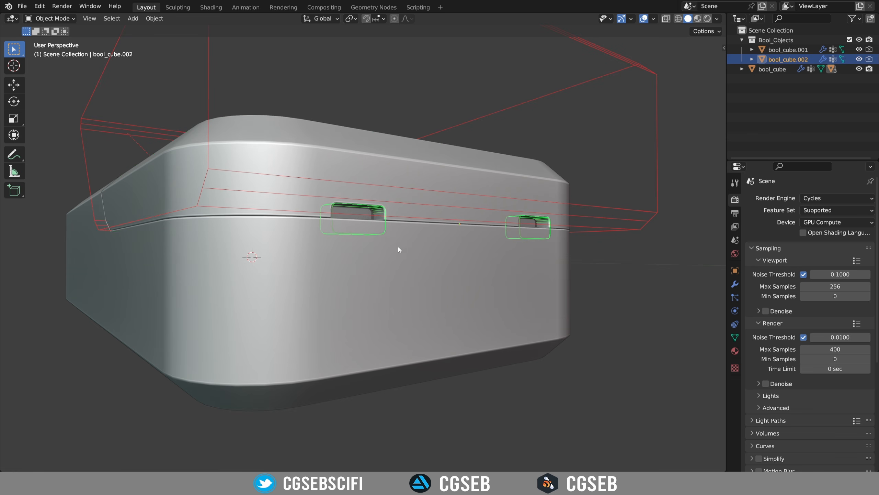
shift+click(425, 273)
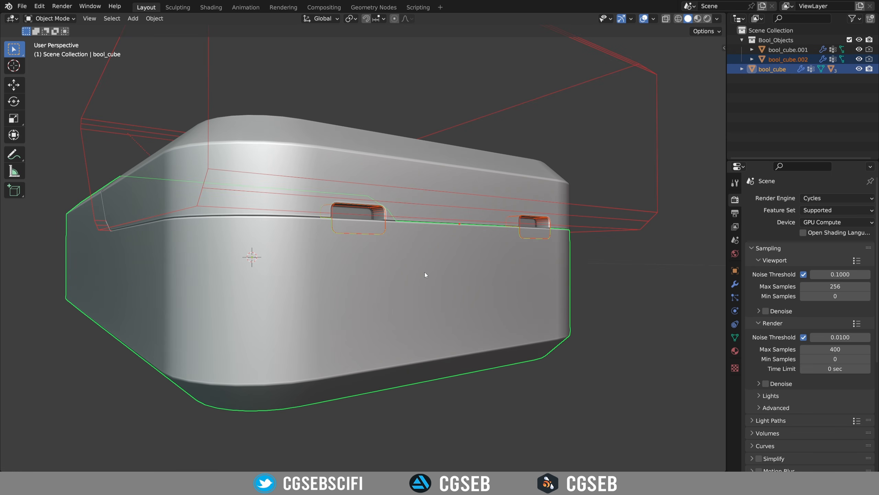
key(f)
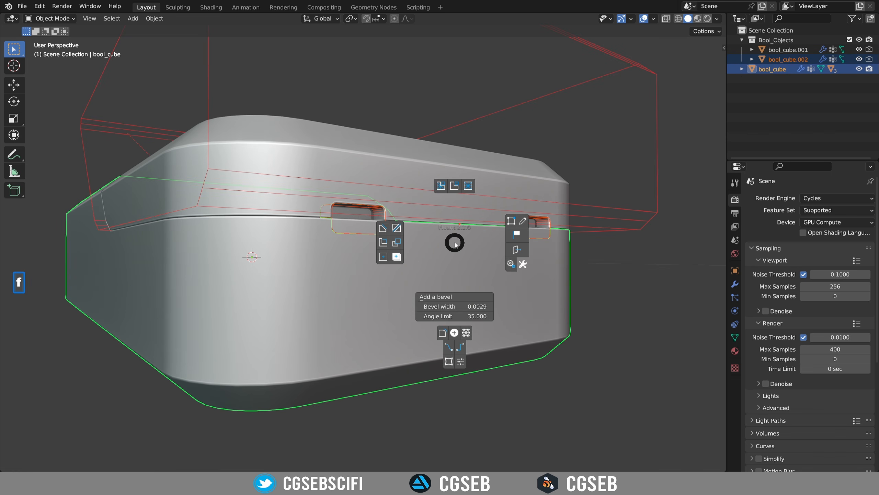
click(398, 242)
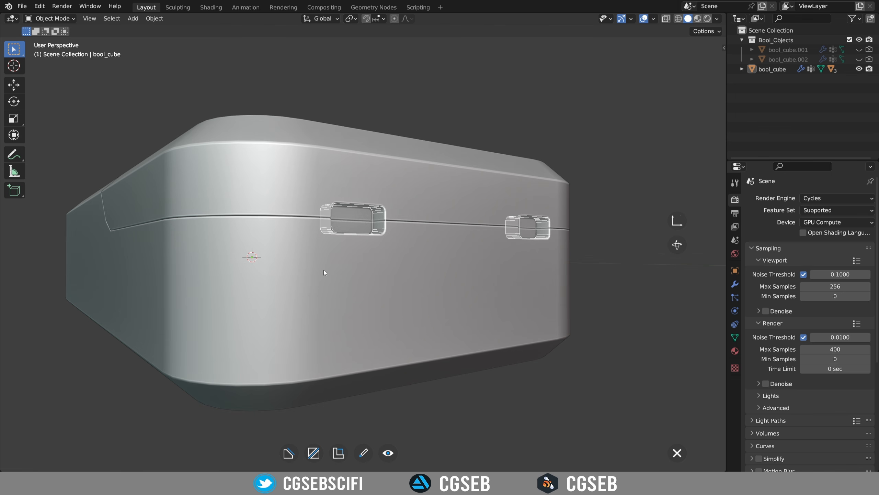
middle_drag(400, 276, 420, 252)
scroll(507, 251, up, 3)
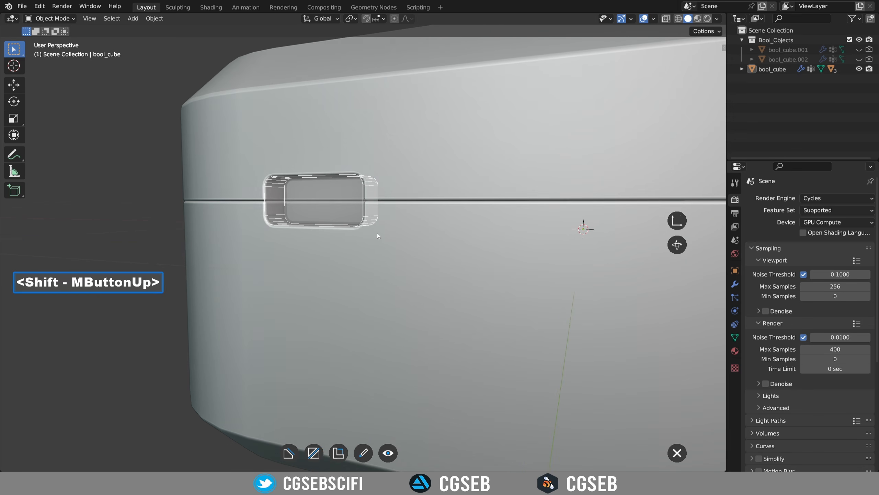
right_click(439, 173)
Step: Display the boolean cutter shapes belonging to the lower body of the box
middle_drag(438, 173, 307, 190)
scroll(308, 190, up, 3)
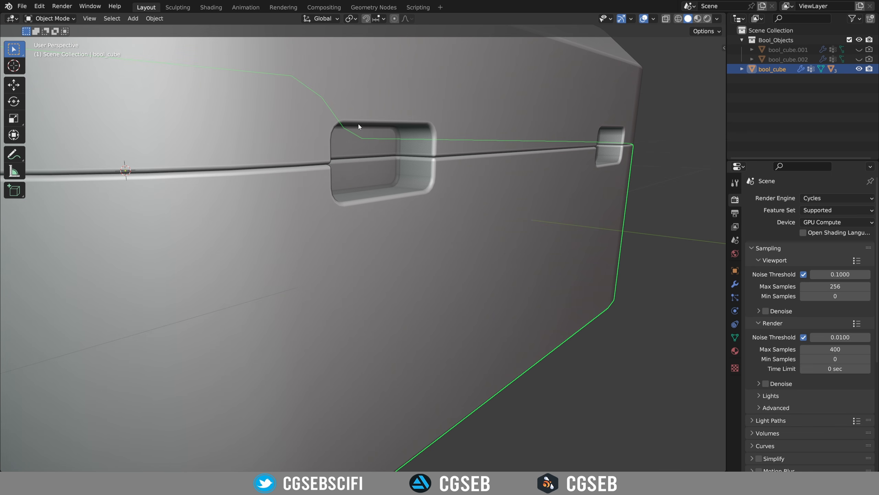
shift+middle_drag(399, 142, 414, 160)
scroll(414, 161, up, 1)
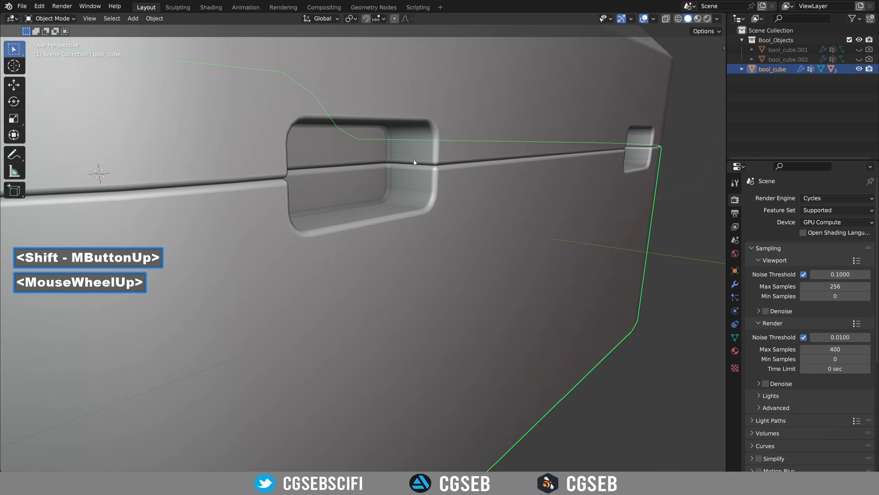
key(f)
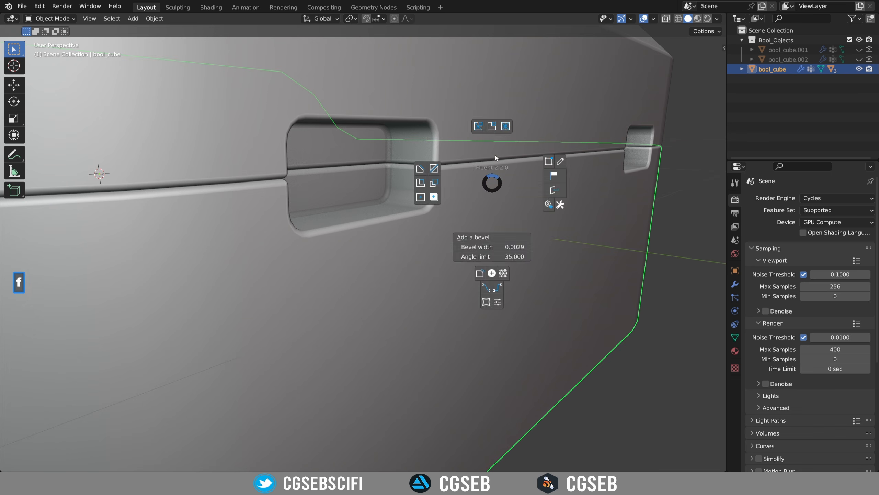
click(494, 127)
Step: Extract the arrayed recess cutter's volume as a separate object that fills both recesses
click(437, 157)
click(438, 152)
click(437, 153)
click(428, 126)
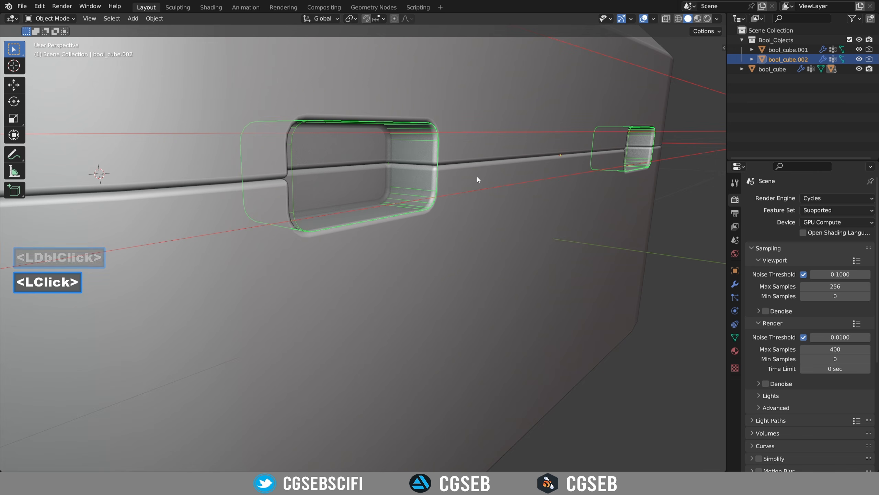
key(f)
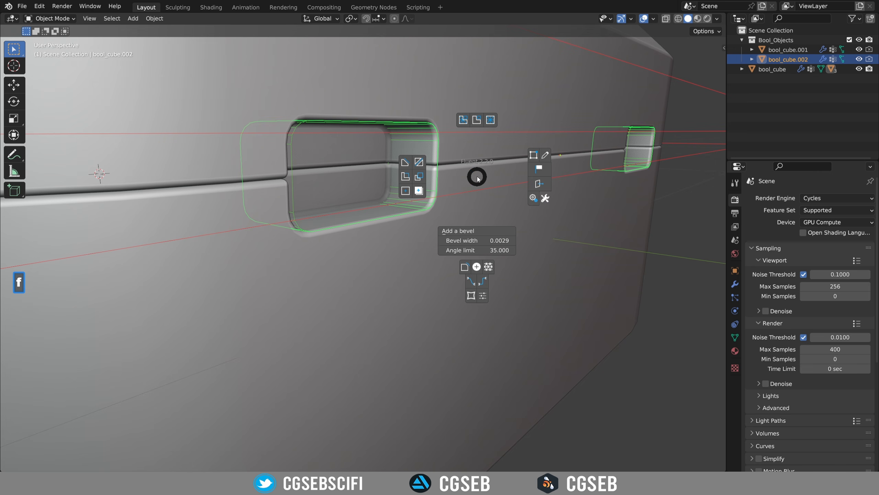
shift+click(420, 190)
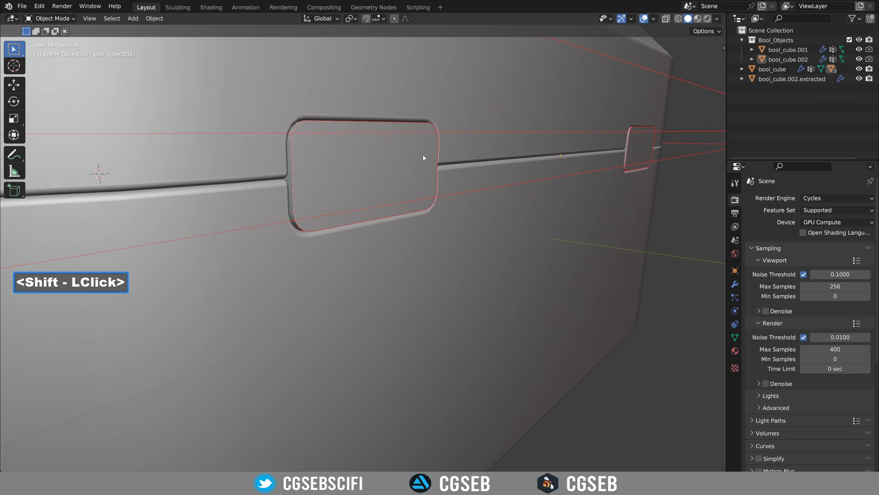
Step: Hide the boolean cutter shapes again, leaving only the extracted inserts in the recesses
click(306, 124)
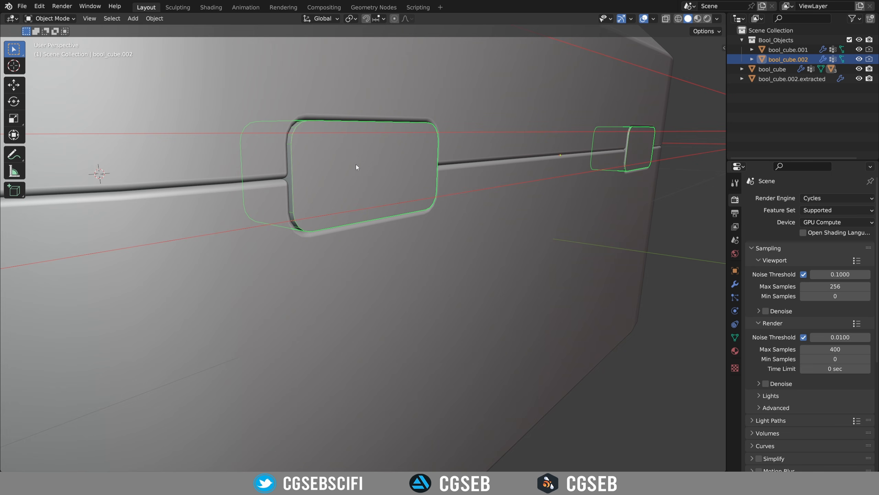
key(f)
click(381, 113)
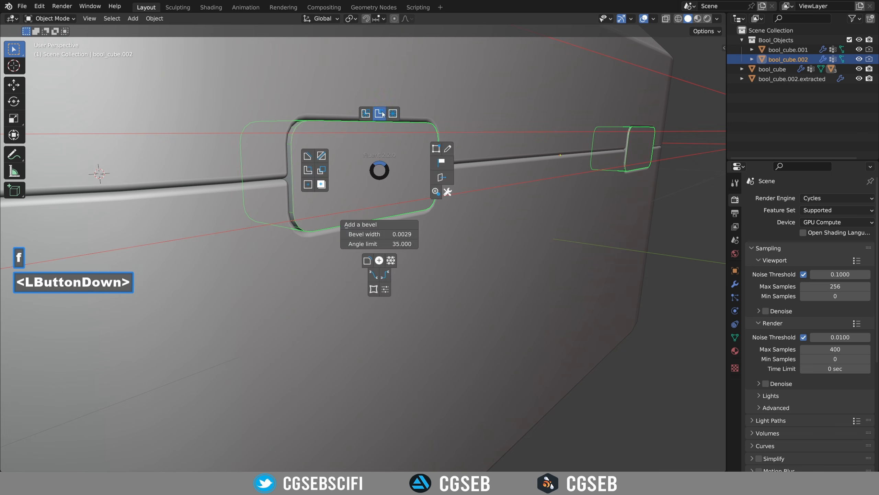
Step: Add a bevel to the extracted recess inserts with a width of 0.0029 and an angle limit of 35
click(383, 172)
key(f)
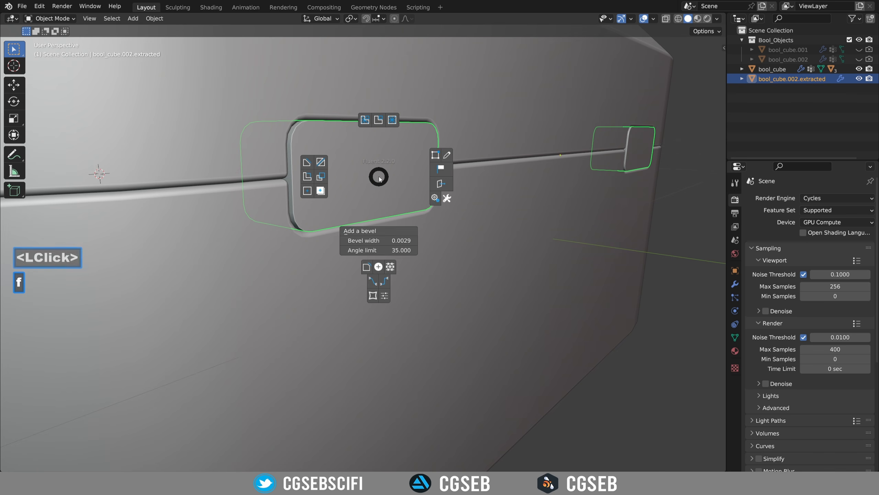
click(387, 229)
Step: Draw a narrow rectangular slice cutter from its centre on the upper section's top face, centred on the seam across the box
click(618, 253)
scroll(651, 257, down, 5)
middle_drag(644, 256, 584, 259)
scroll(432, 256, down, 4)
middle_drag(432, 255, 567, 279)
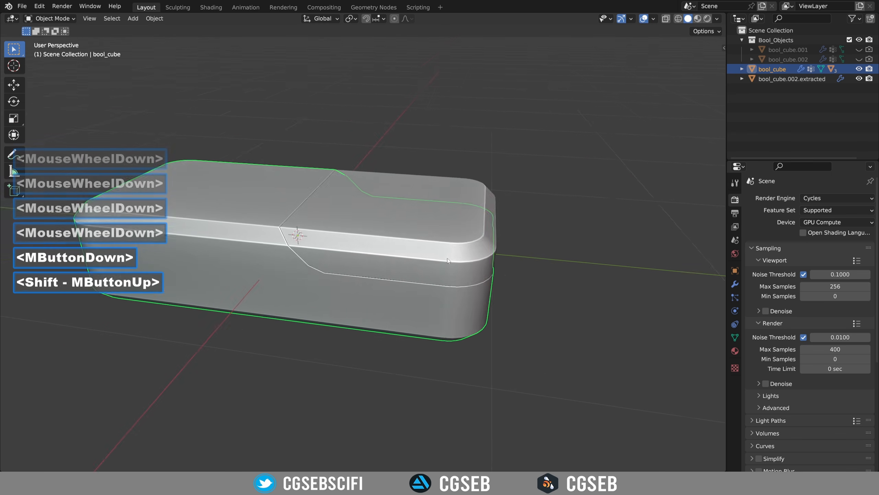
middle_drag(376, 222, 424, 264)
click(366, 238)
shift+middle_drag(365, 238, 388, 244)
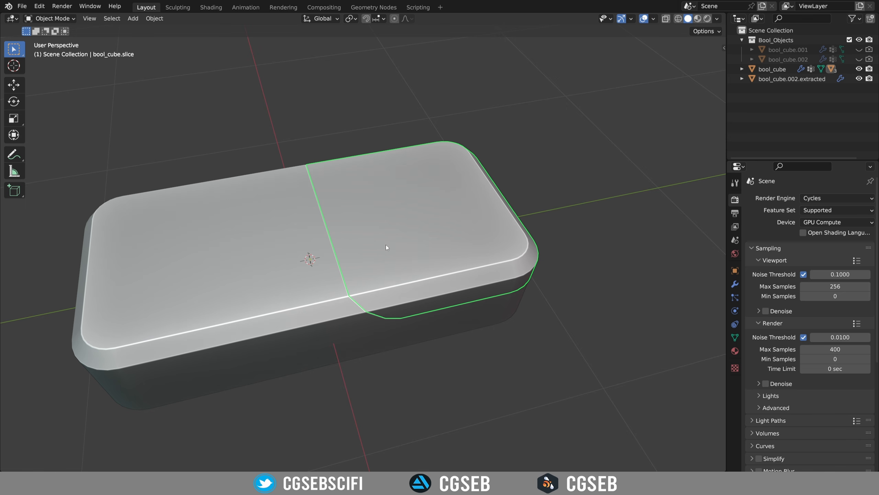
key(f)
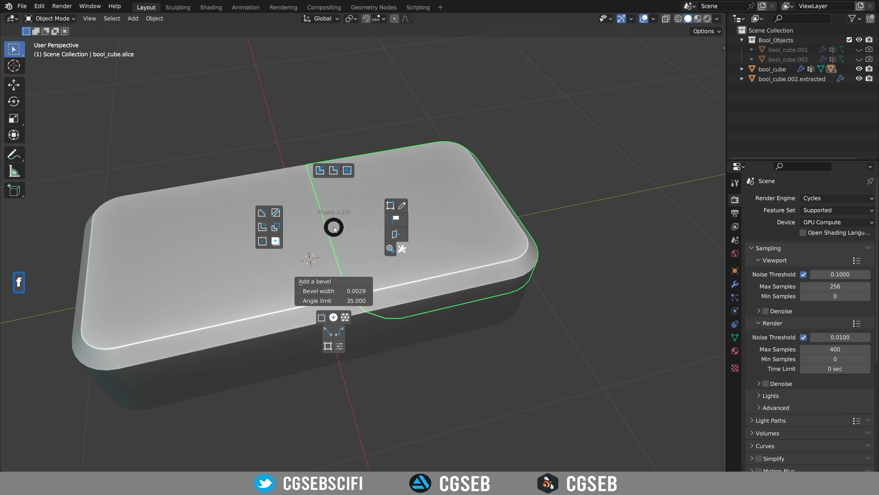
click(275, 212)
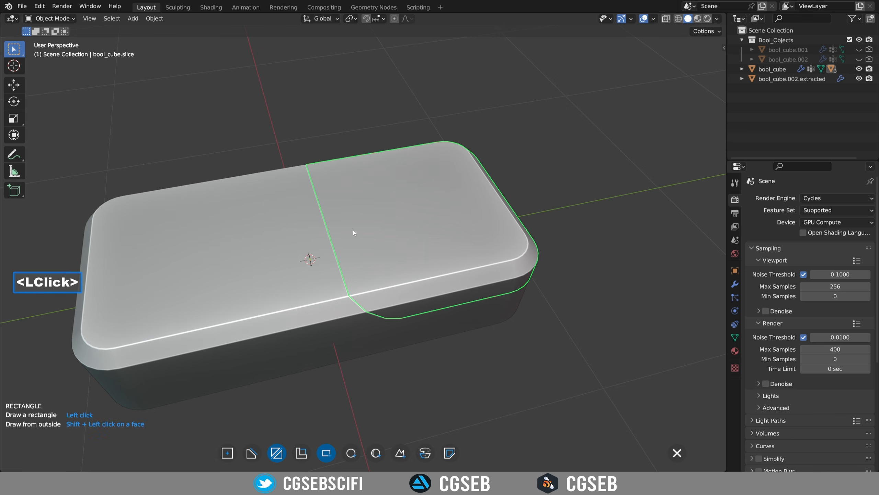
right_click(346, 209)
mouse_move(346, 208)
middle_down()
mouse_move(415, 240)
mouse_move(410, 231)
middle_up()
scroll(319, 250, up, 2)
shift+click(321, 251)
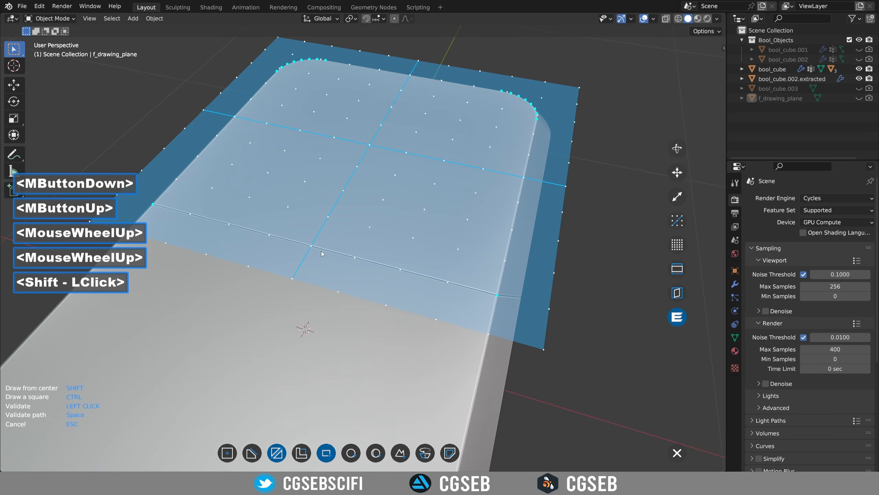
shift+click(355, 268)
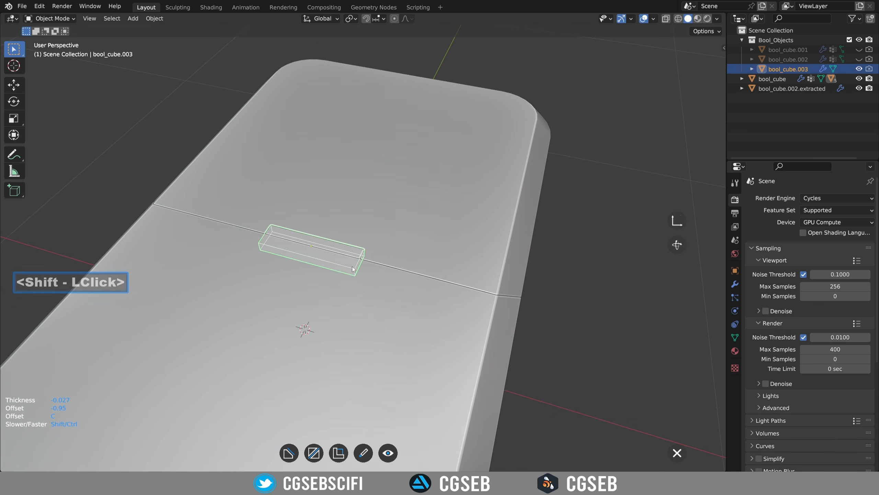
Step: Give the rectangular cutter a depth of about 0.027, round its corners with a 0.016 bevel in 4 segments, and finish the slice
click(375, 301)
click(393, 295)
scroll(392, 239, up, 2)
shift+middle_drag(392, 234, 378, 251)
scroll(378, 251, up, 2)
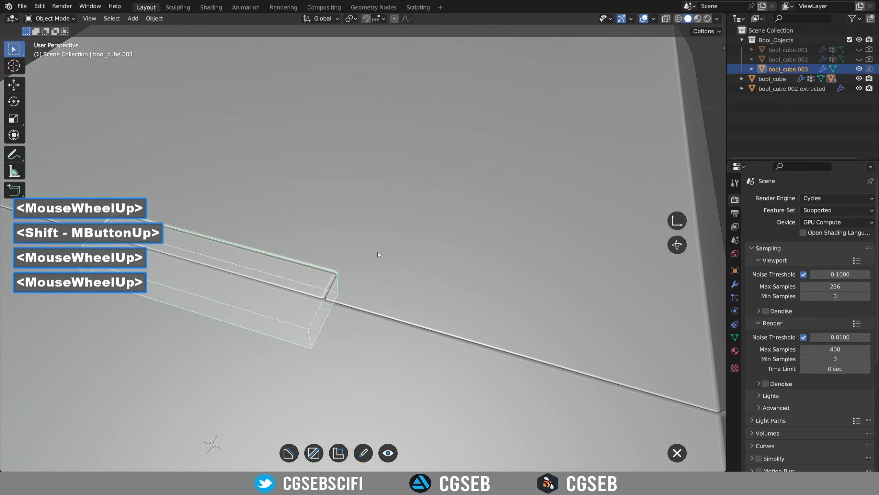
key(b)
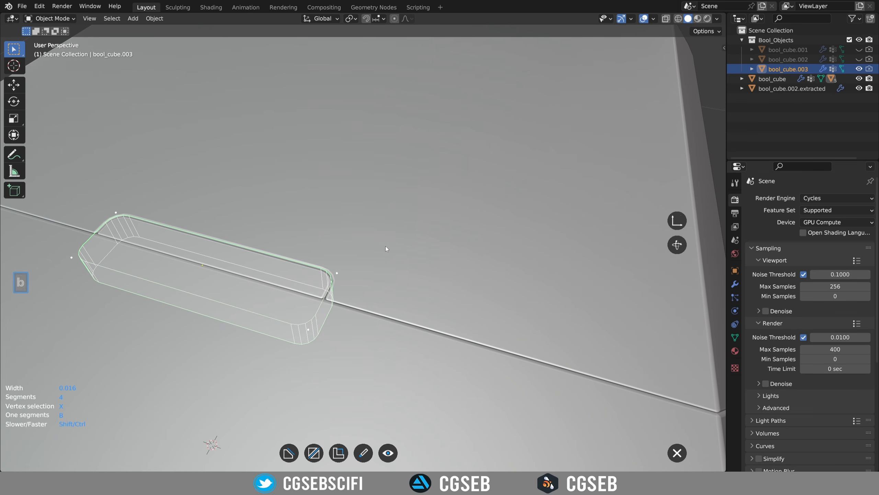
click(385, 247)
click(410, 349)
right_click(457, 267)
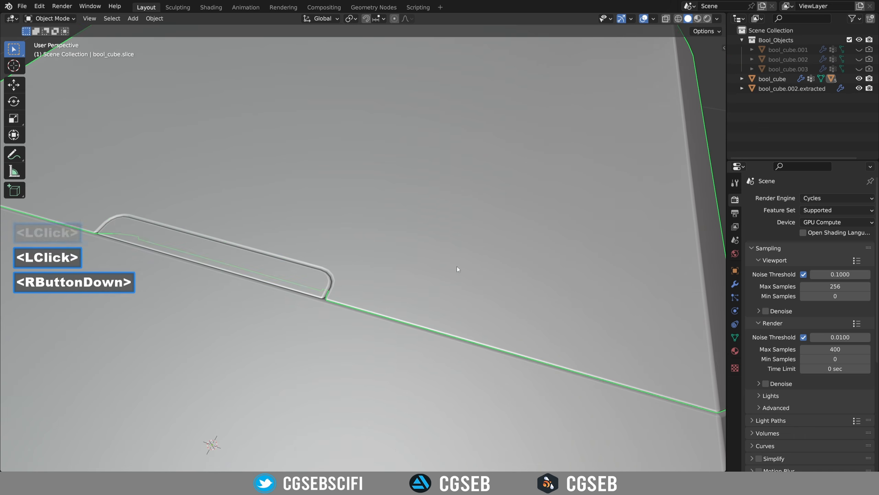
Step: Draw a rectangular slice cutter in the right orthographic view, covering the end of the lower body opposite the sliced upper section
scroll(495, 266, down, 4)
click(587, 280)
scroll(587, 280, down, 1)
scroll(496, 259, up, 1)
middle_drag(587, 280, 372, 194)
click(351, 207)
scroll(363, 205, down, 2)
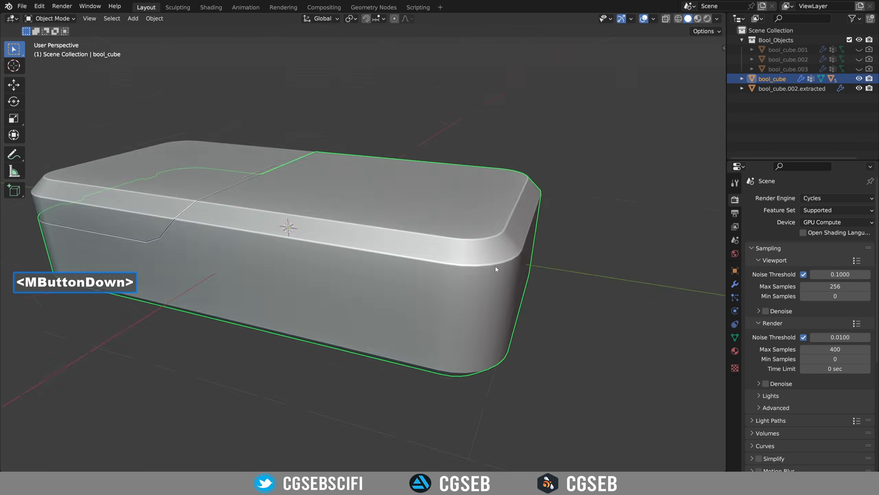
middle_drag(496, 269, 311, 248)
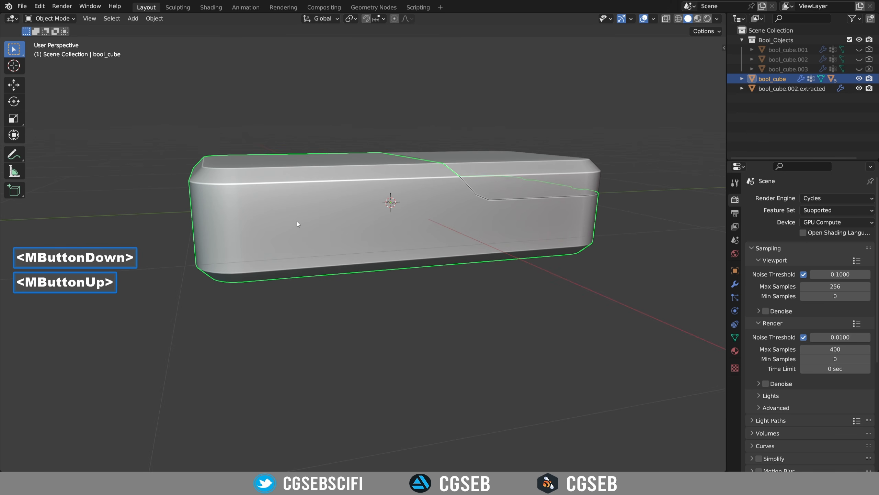
key(f)
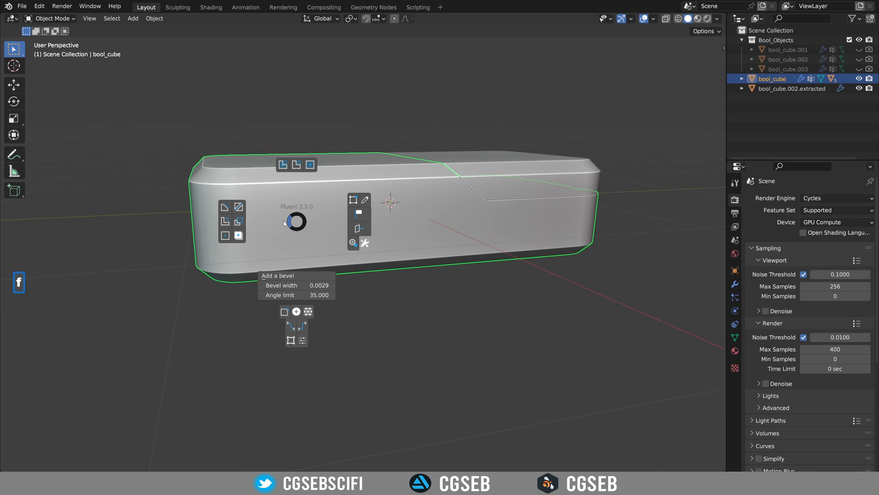
click(239, 208)
right_click(395, 227)
right_click(396, 227)
mouse_move(395, 227)
middle_down()
mouse_move(345, 193)
mouse_move(334, 206)
middle_up()
key(3)
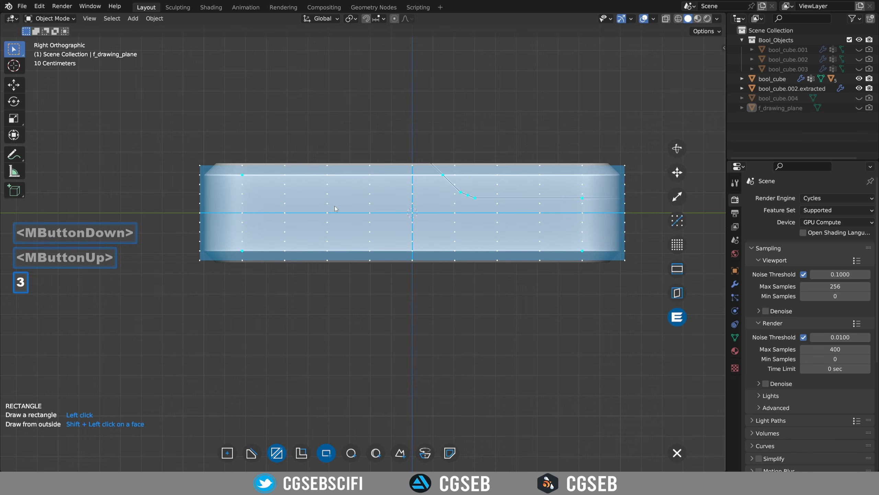
click(148, 123)
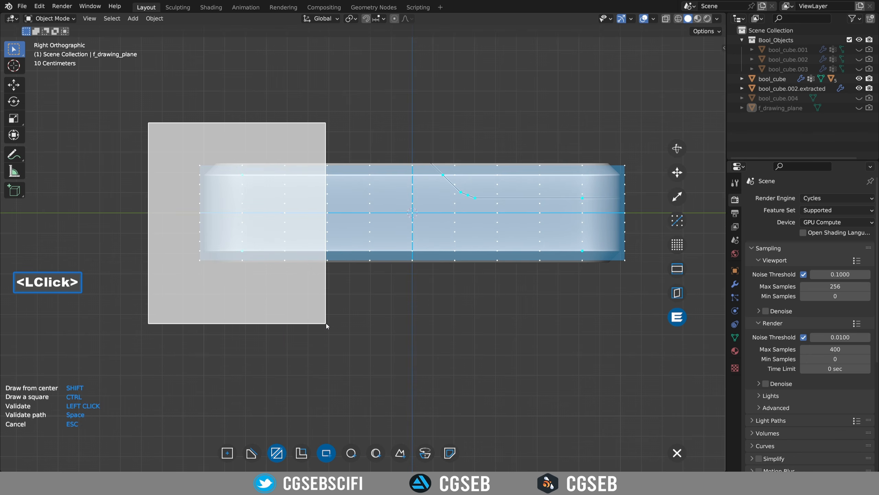
click(325, 324)
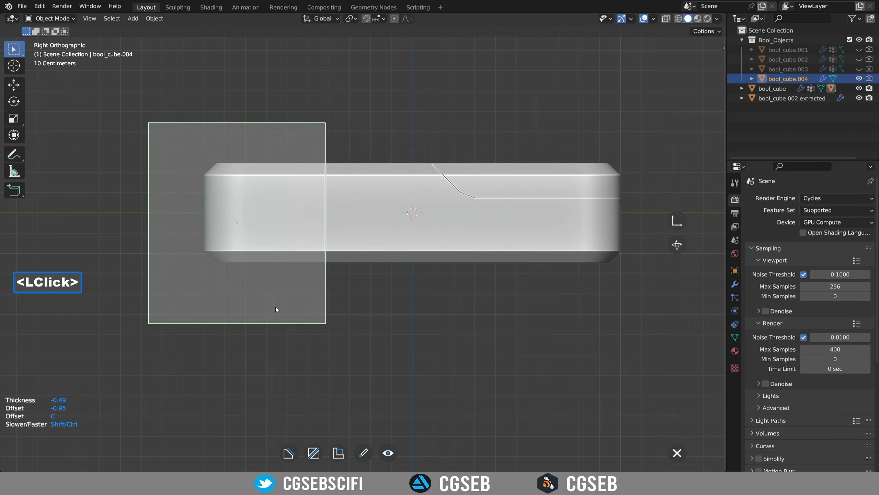
Step: Extend the slice cutter through the full width of the box and finish separating that end section from the lower body
mouse_move(309, 254)
middle_down()
mouse_move(342, 279)
mouse_move(281, 252)
mouse_move(294, 246)
middle_up()
middle_drag(295, 246, 317, 234)
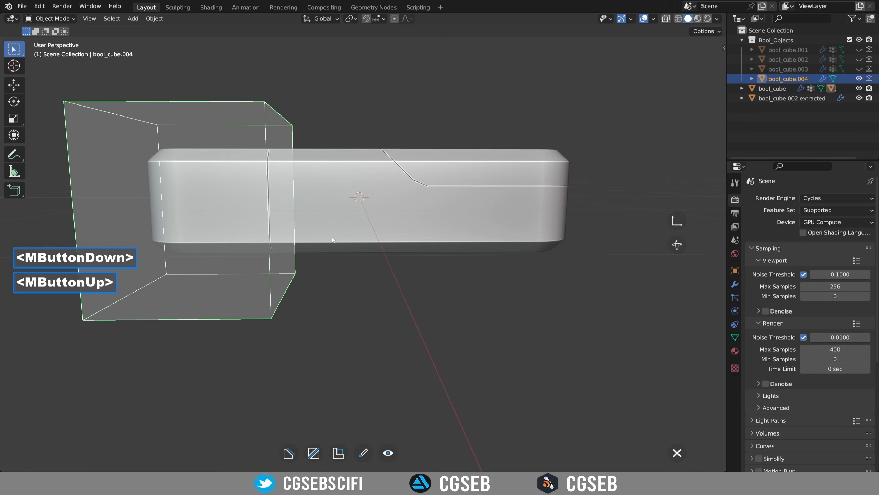
middle_drag(332, 237, 315, 206)
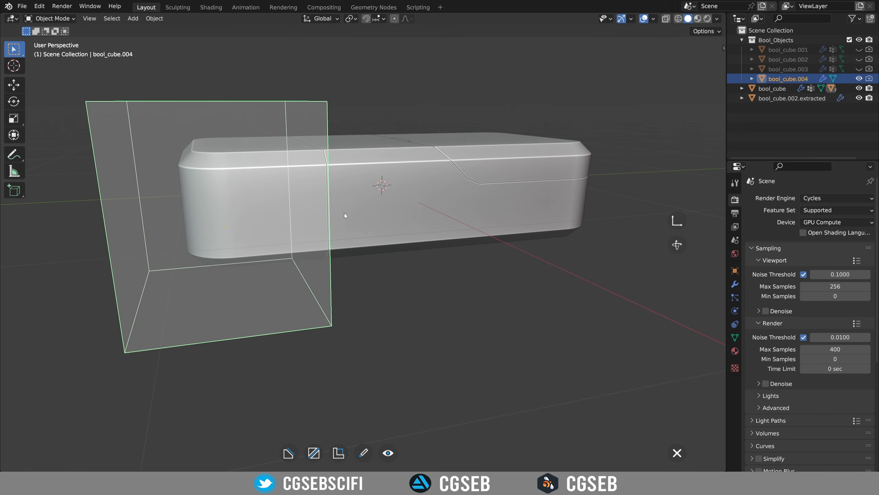
middle_drag(344, 213, 358, 284)
middle_drag(319, 164, 355, 240)
right_click(464, 152)
Step: Draw a second rectangular slice cutter in the right view over the end beneath the upper section, extending through the full box width
key(3)
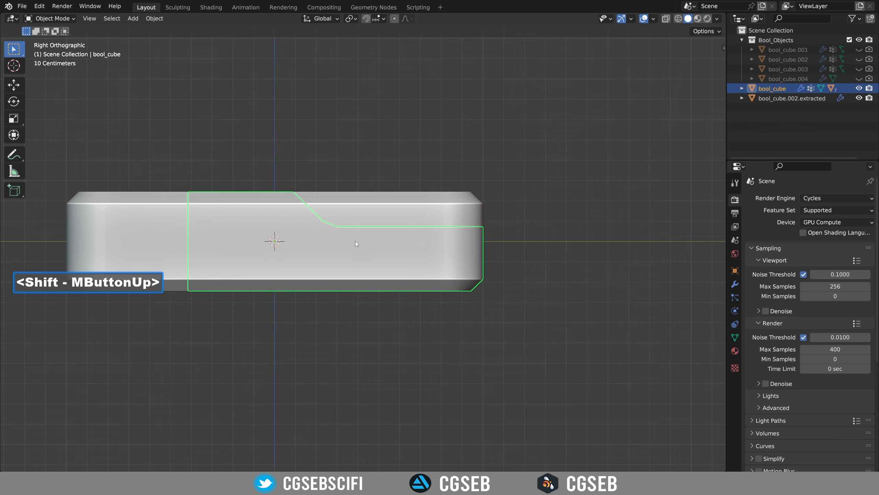
key(f)
click(298, 228)
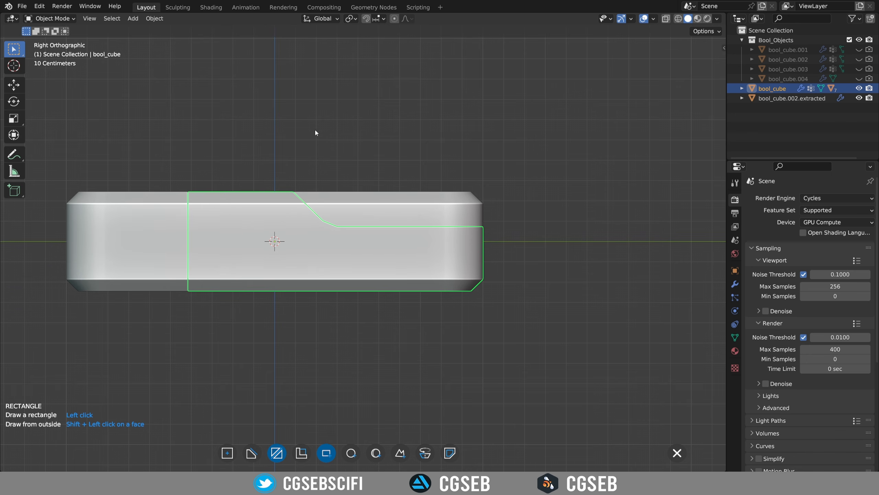
click(335, 137)
click(531, 345)
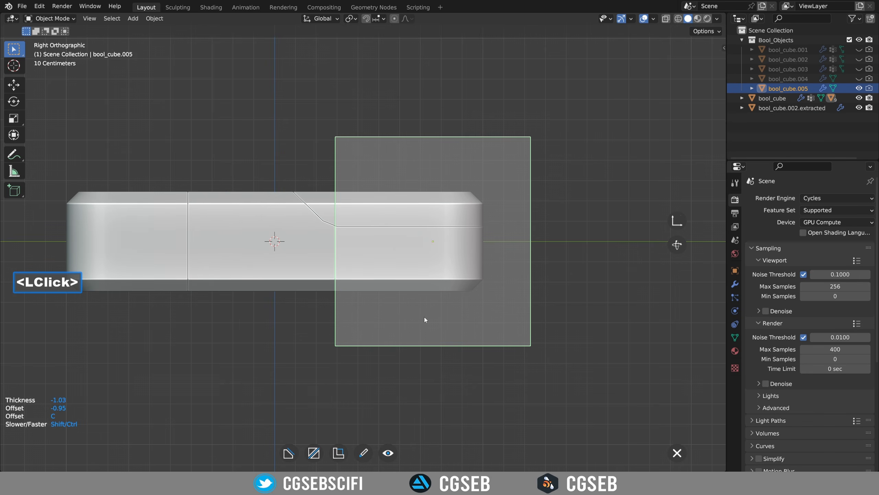
key(v)
middle_drag(426, 319, 346, 220)
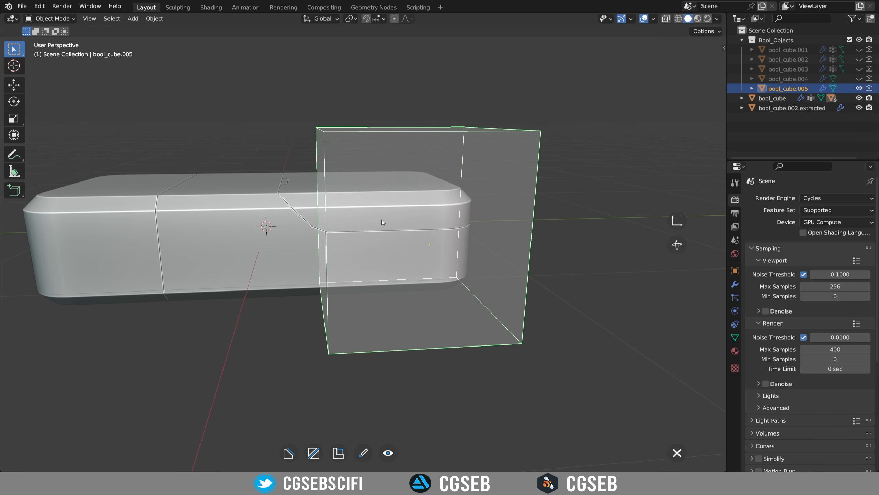
Step: Move the second slice cutter about -0.036 m along the global Y axis and finish the slice
key(g)
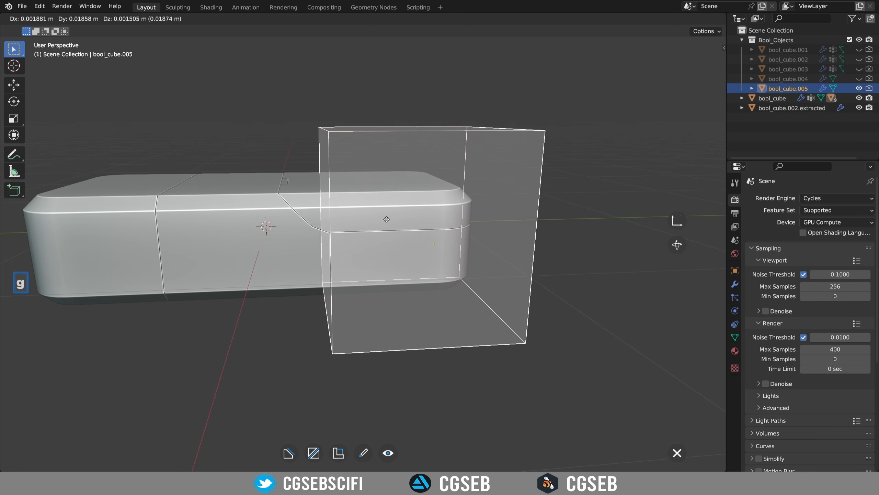
key(y)
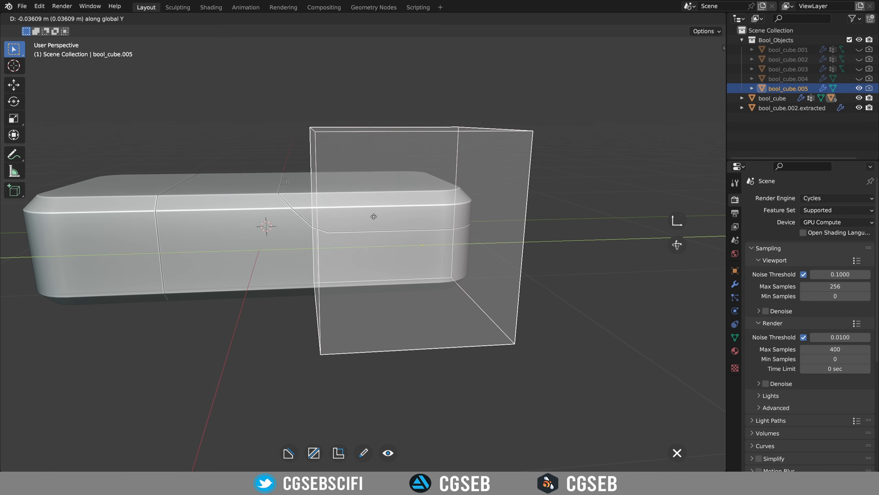
click(375, 217)
scroll(412, 261, up, 1)
middle_drag(374, 217, 432, 203)
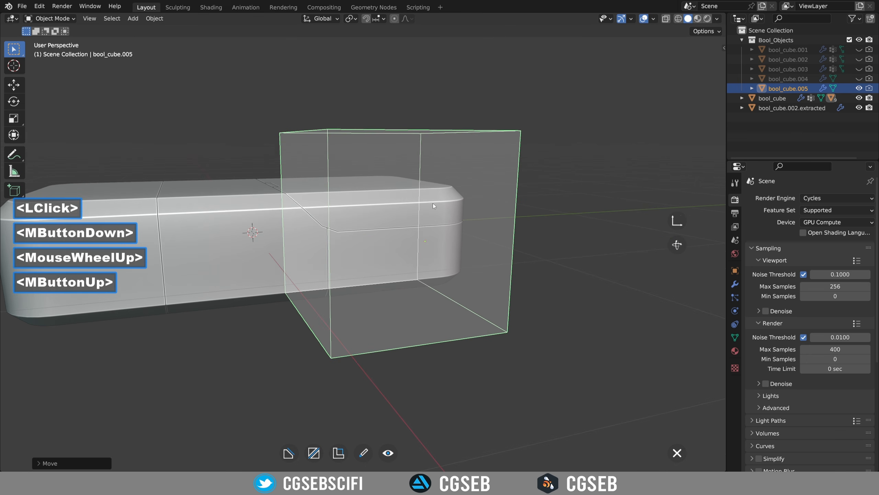
click(444, 167)
middle_drag(456, 243, 465, 137)
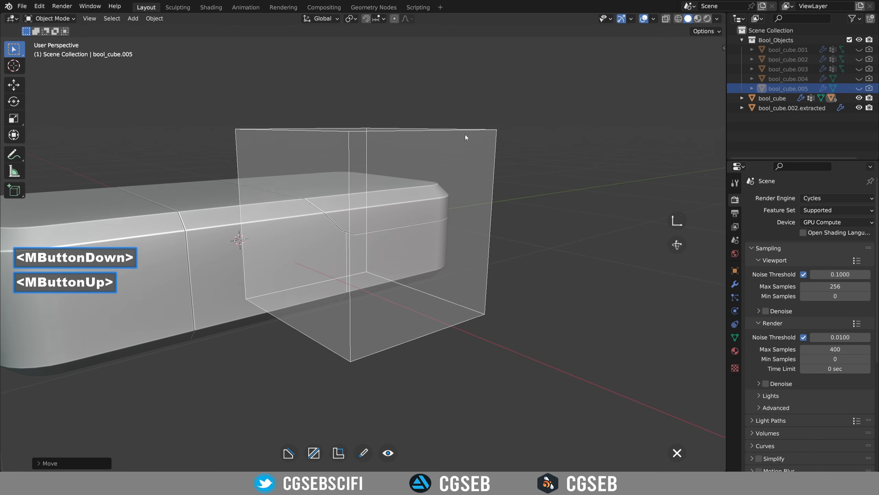
right_click(465, 135)
middle_drag(536, 199, 420, 215)
click(551, 209)
shift+middle_drag(252, 200, 369, 194)
scroll(243, 211, up, 1)
middle_drag(270, 180, 424, 212)
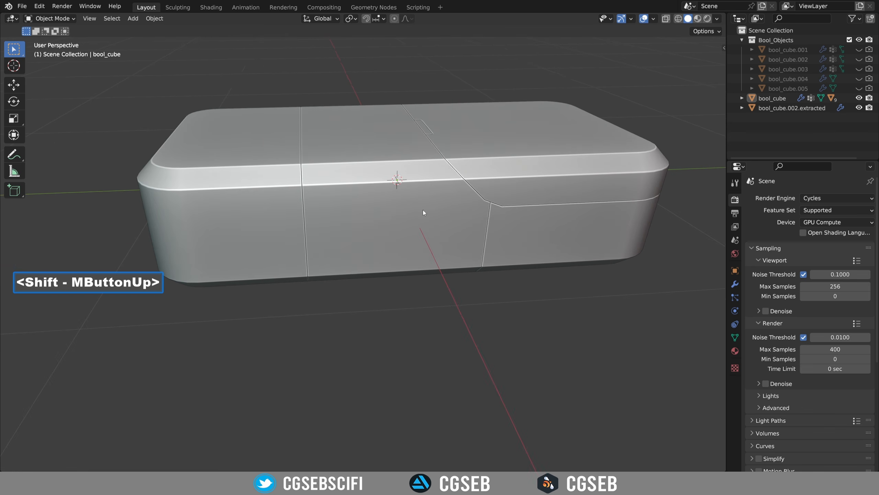
Step: Draw a long, narrow horizontal rectangular cut on the side of the sliced lower end panel, just above its bottom bevel
click(379, 191)
mouse_move(379, 191)
middle_down()
mouse_move(397, 169)
mouse_move(398, 187)
mouse_move(371, 201)
mouse_move(384, 194)
middle_up()
scroll(398, 187, up, 2)
key(f)
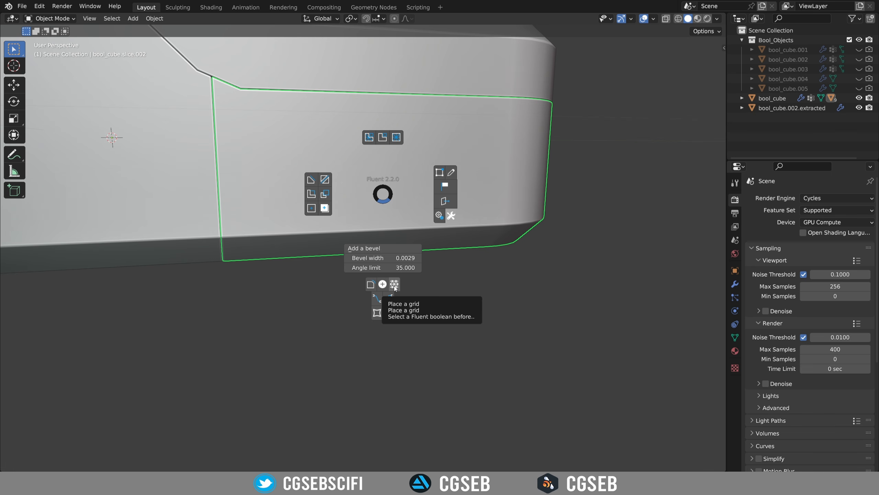
click(310, 182)
right_click(405, 199)
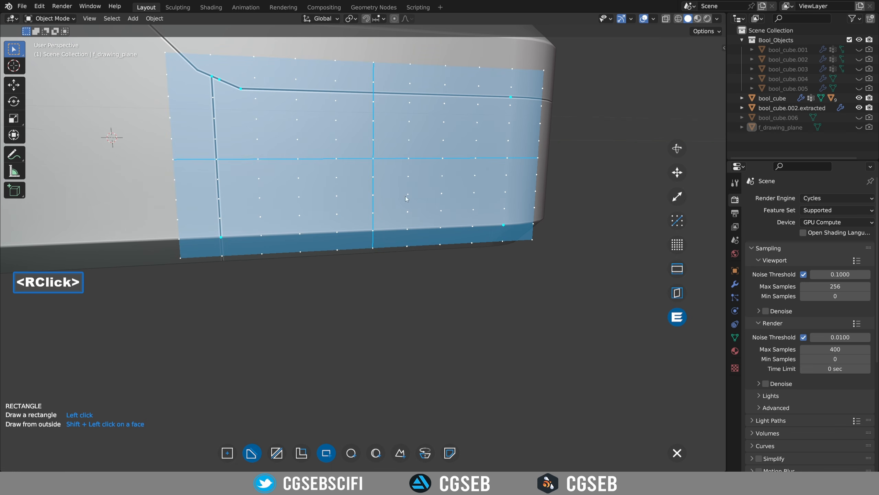
click(307, 205)
click(491, 219)
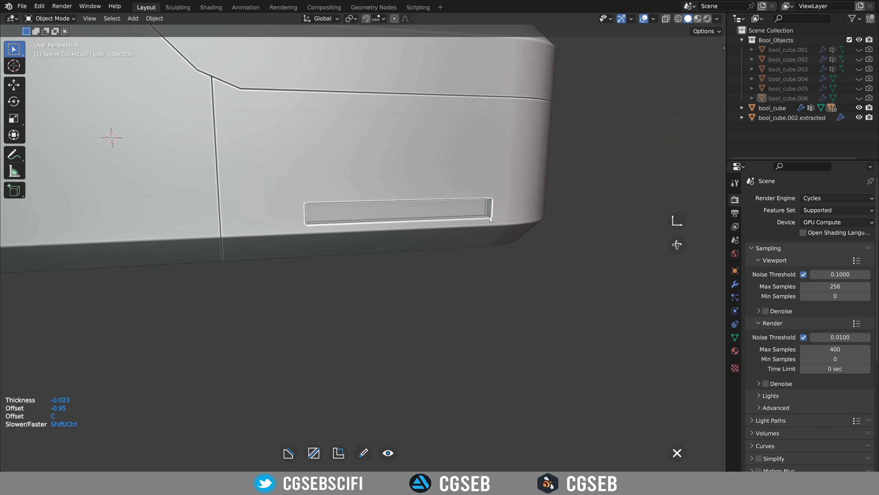
Step: Validate the rectangular cut with a thickness of about -0.023 and finish the slot
click(489, 216)
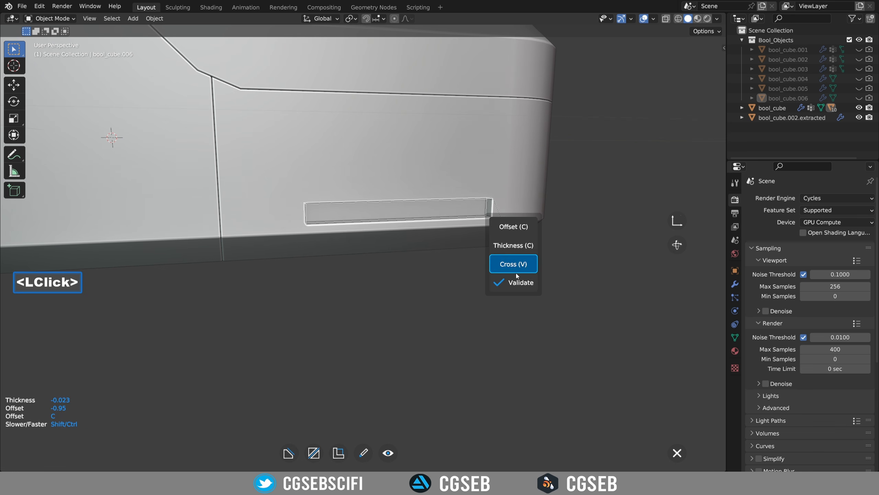
click(517, 283)
middle_drag(516, 279, 431, 226)
scroll(450, 223, up, 3)
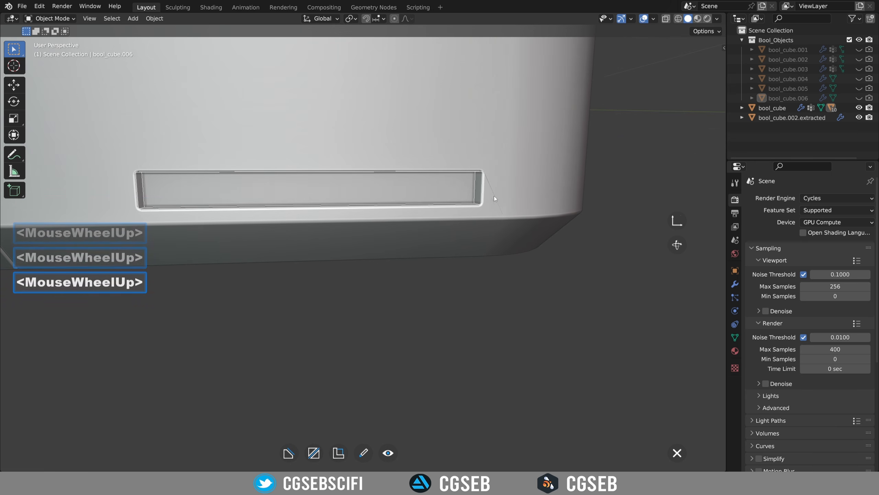
right_click(544, 189)
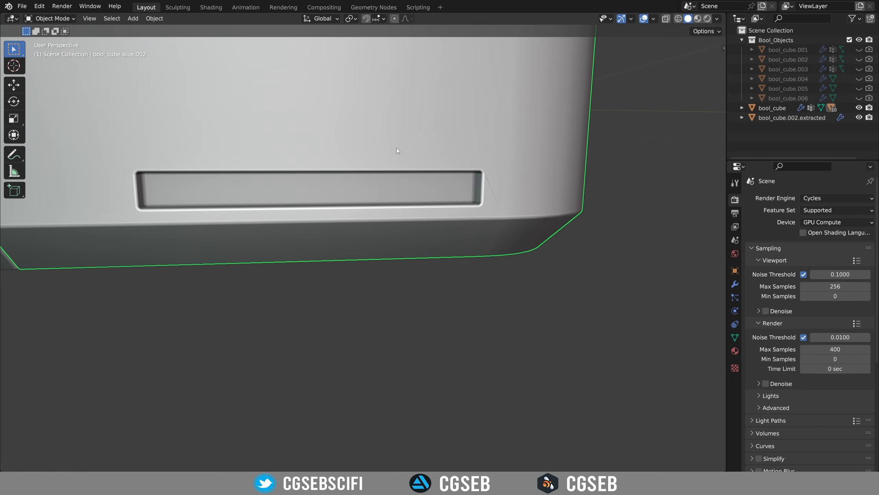
Step: Display the lower end panel's wireframe and examine the topology and shading around the slot's corner
scroll(397, 149, down, 1)
key(f)
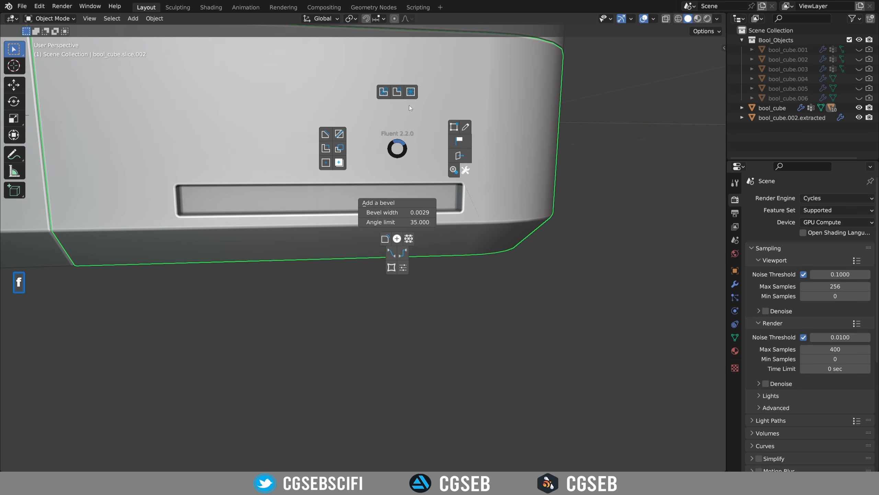
click(412, 92)
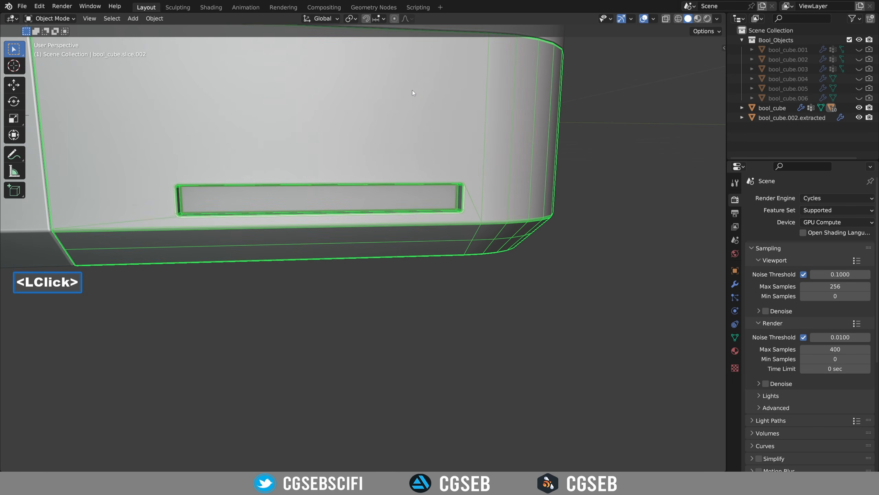
middle_drag(470, 164, 389, 232)
scroll(436, 221, up, 2)
scroll(388, 232, up, 4)
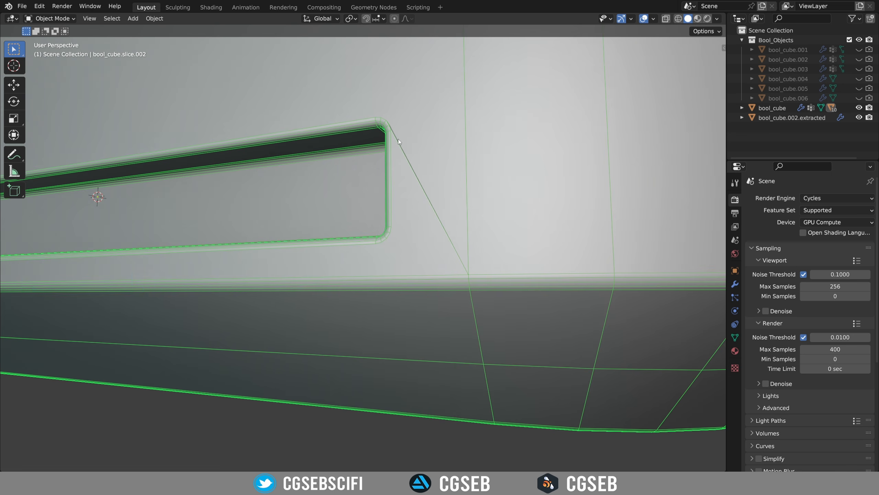
scroll(398, 87, up, 1)
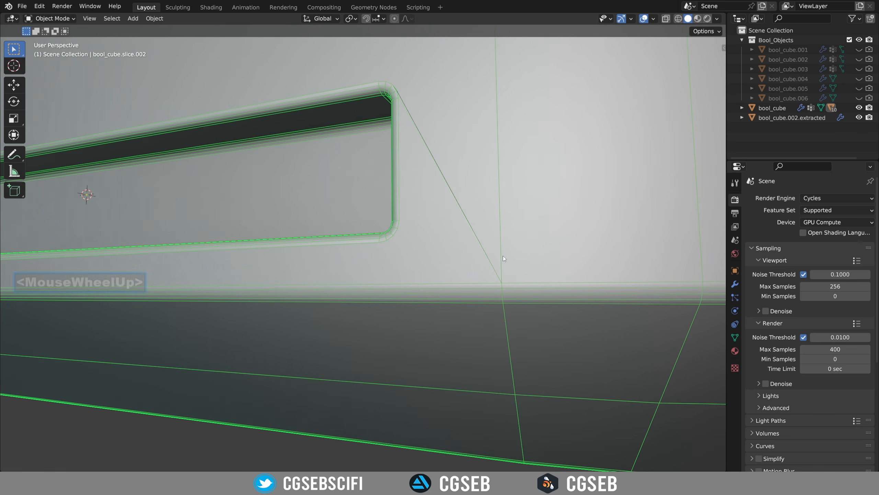
scroll(499, 281, down, 10)
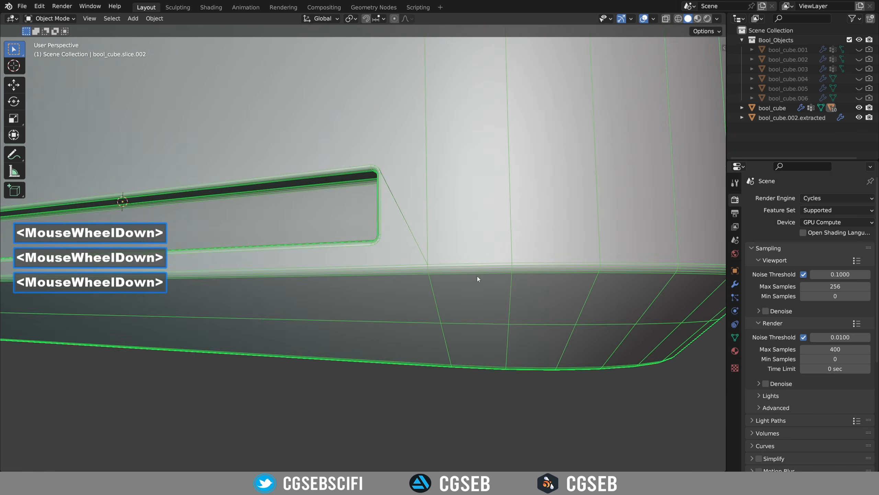
middle_drag(369, 273, 395, 261)
scroll(370, 263, up, 1)
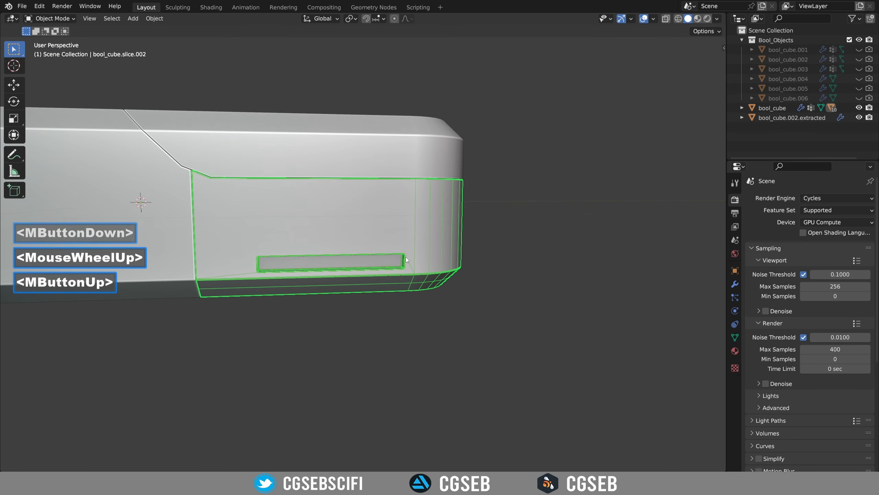
mouse_move(346, 237)
middle_down()
mouse_move(355, 254)
mouse_move(354, 242)
middle_up()
Step: Add a vertical loop cut to the lower end panel's mesh, slid along so that it crosses the slot near its middle
key(Tab)
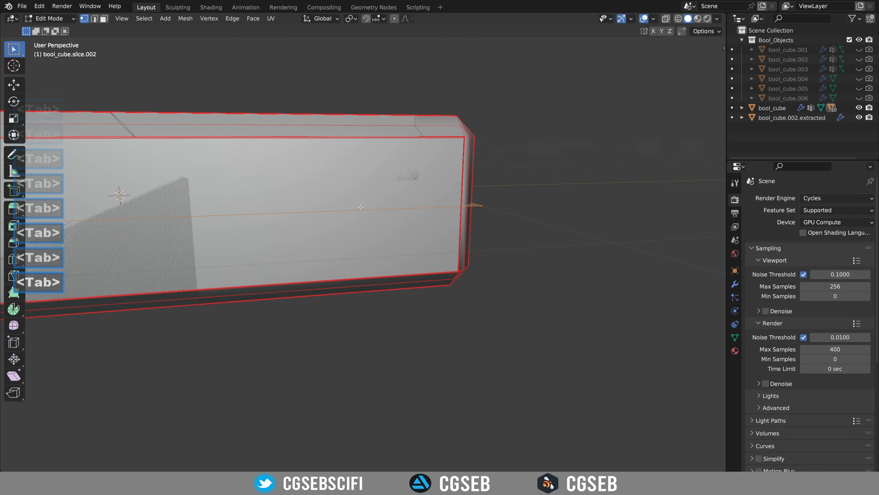
click(126, 201)
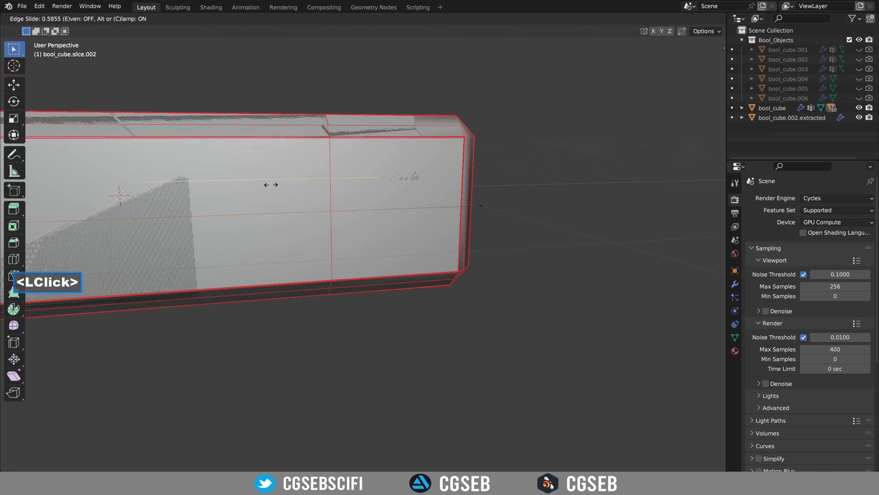
click(281, 222)
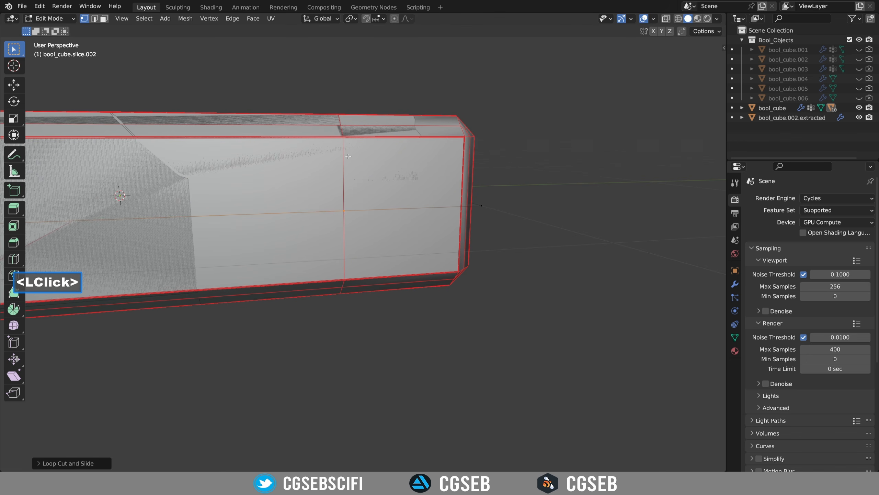
key(<)
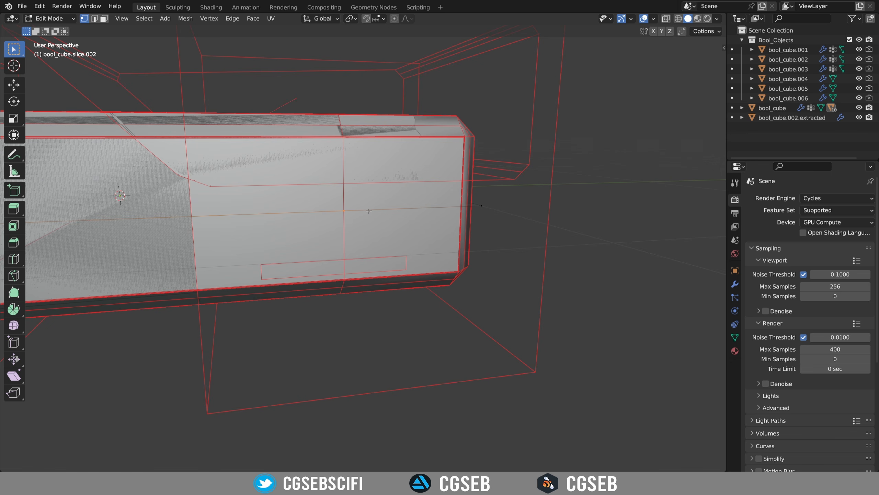
key(f)
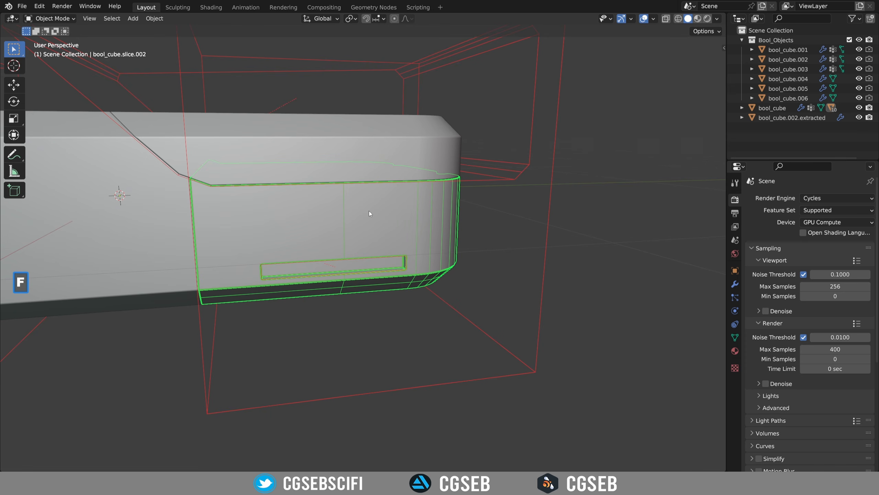
Step: Check the wireframe around the slot with the added loop cut, and turn the wireframe display off
middle_drag(371, 218, 346, 204)
scroll(369, 213, up, 3)
shift+middle_drag(346, 204, 343, 149)
scroll(343, 149, up, 3)
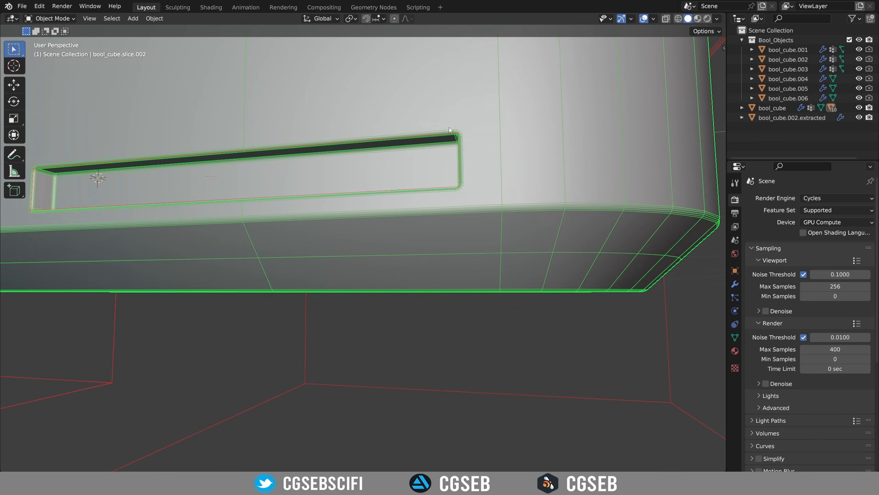
shift+middle_drag(420, 170, 427, 200)
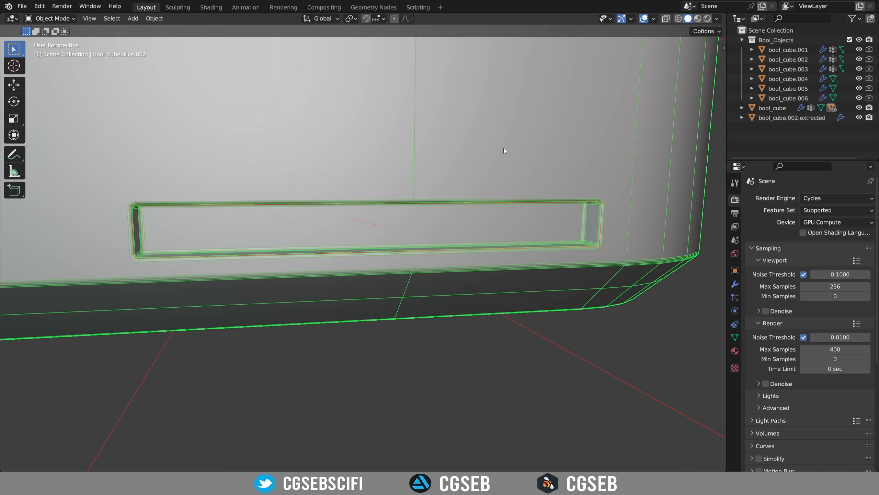
key(f)
click(518, 92)
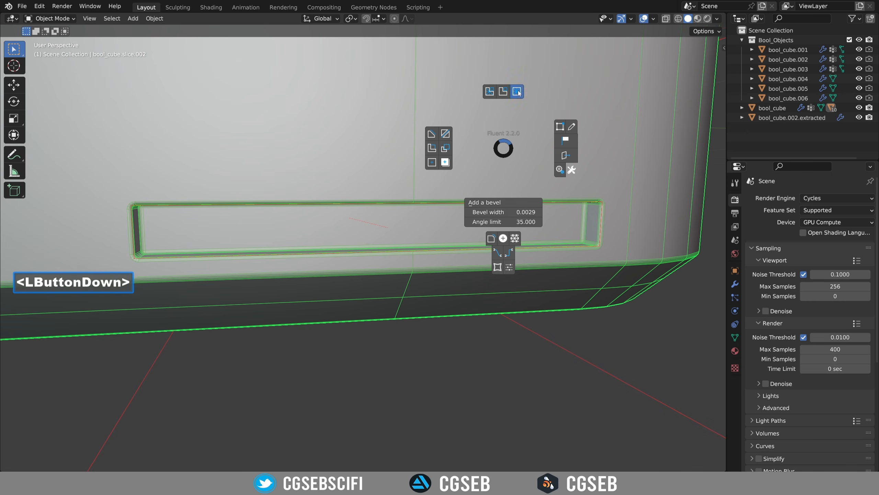
scroll(518, 91, down, 2)
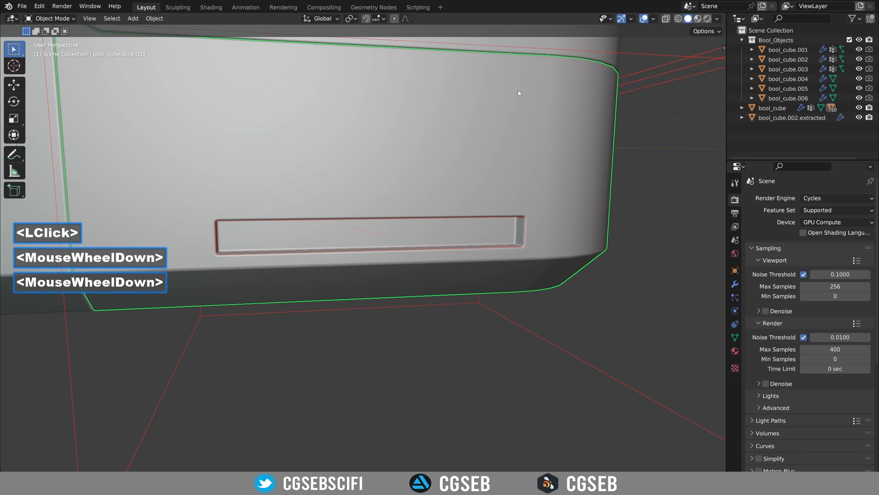
Step: Enable Cavity in the viewport shading options and hide the boolean cutter objects
click(717, 18)
click(666, 222)
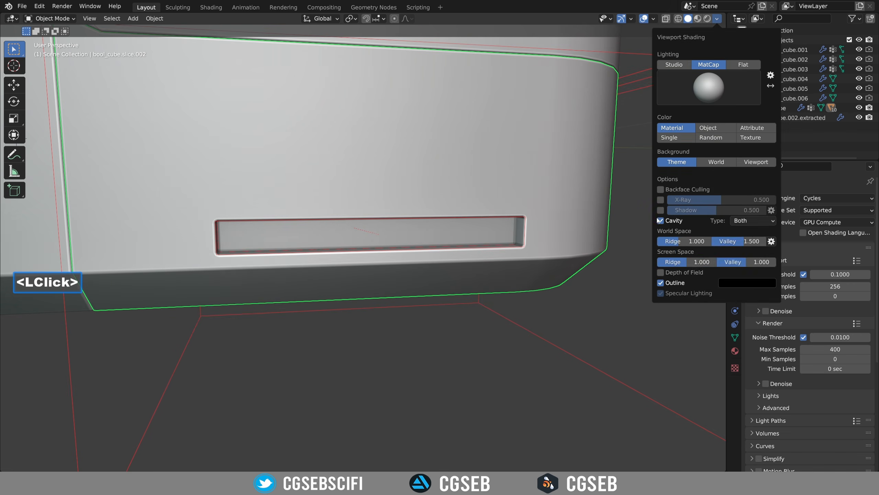
scroll(544, 185, down, 3)
middle_drag(544, 185, 546, 202)
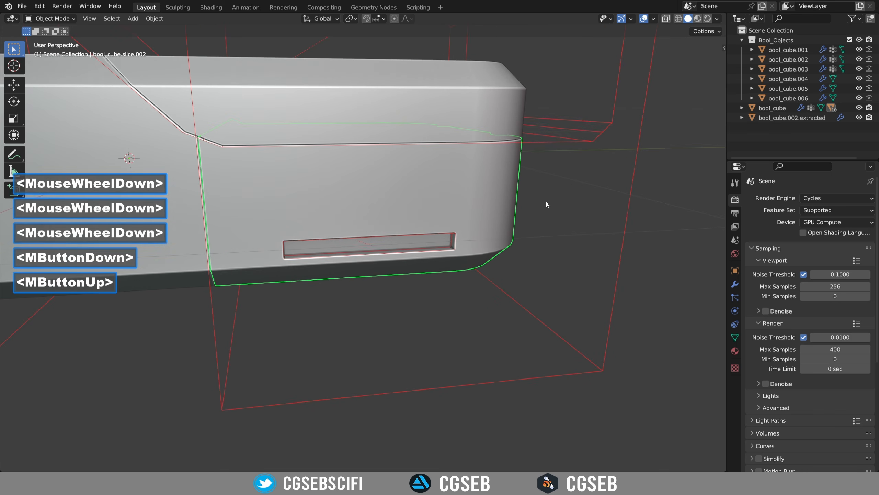
key(f)
click(572, 125)
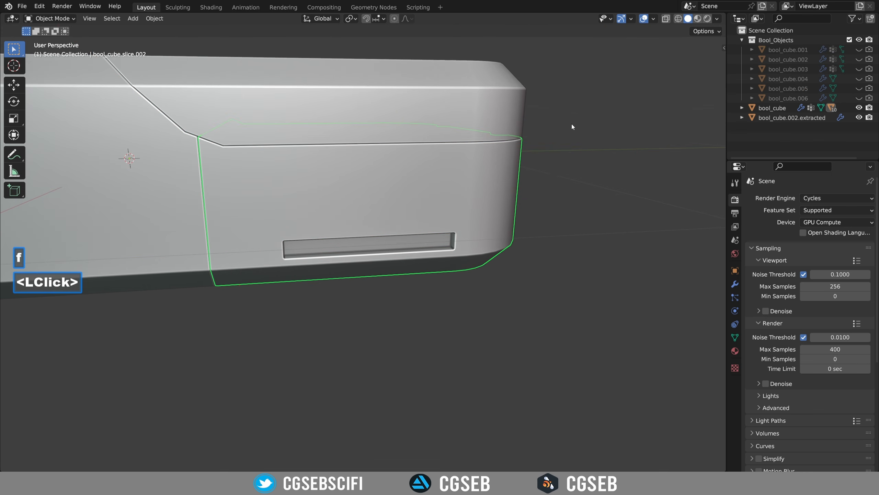
Step: Reveal the boolean cutters, select the slot's rectangular cutter and place a Hexagon grid in it
middle_drag(594, 221, 484, 192)
scroll(559, 165, up, 4)
key(f)
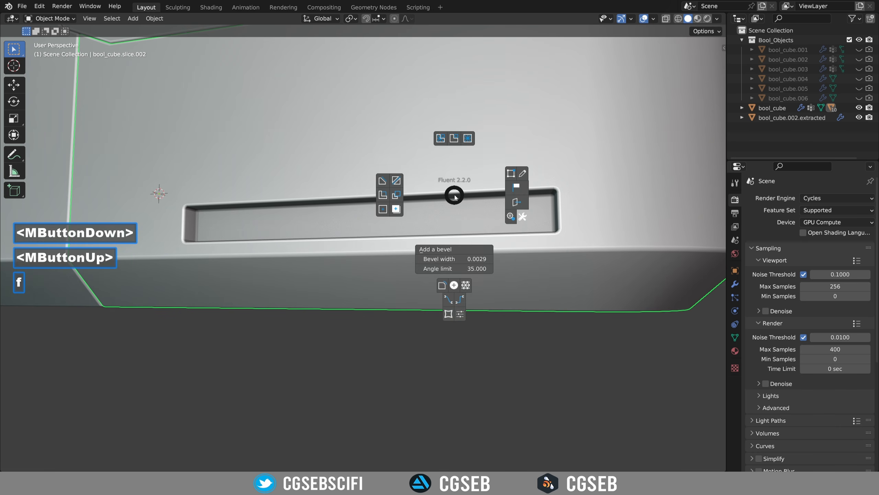
click(466, 164)
click(444, 197)
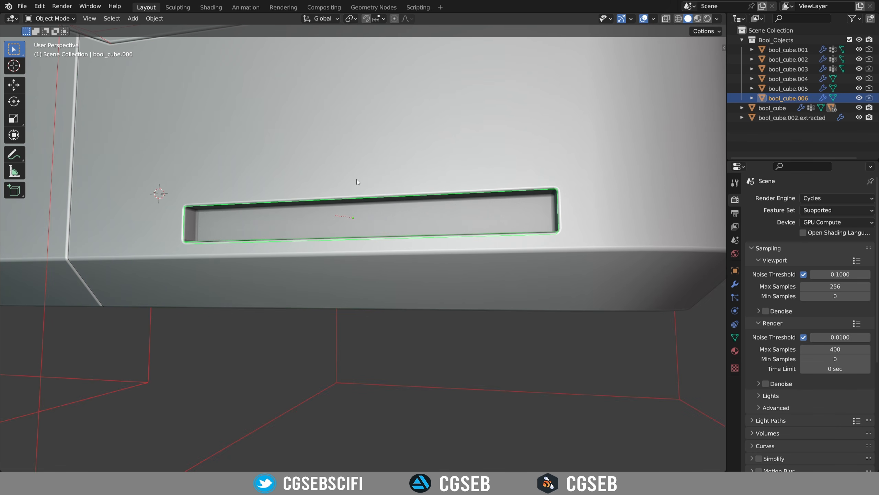
key(f)
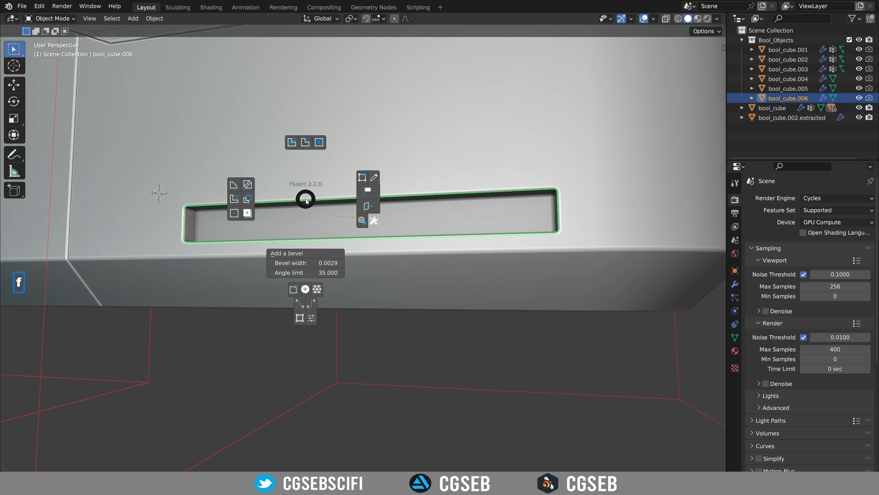
click(318, 288)
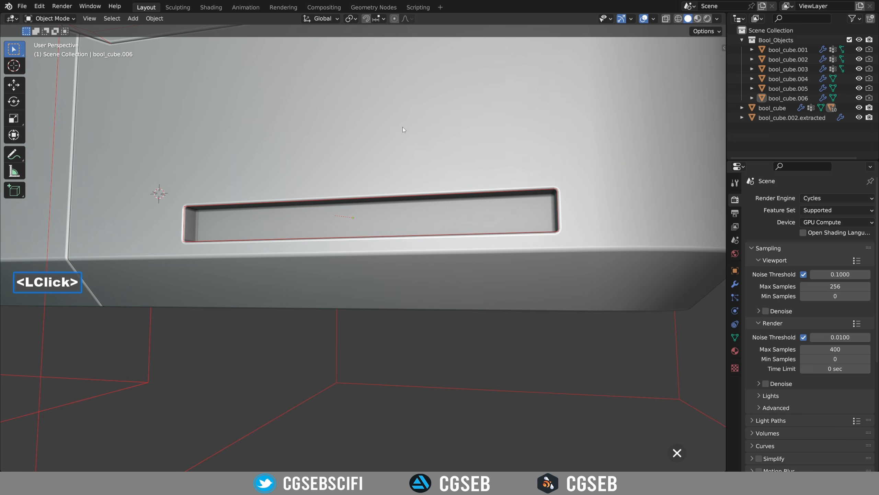
middle_drag(359, 171, 433, 155)
click(448, 113)
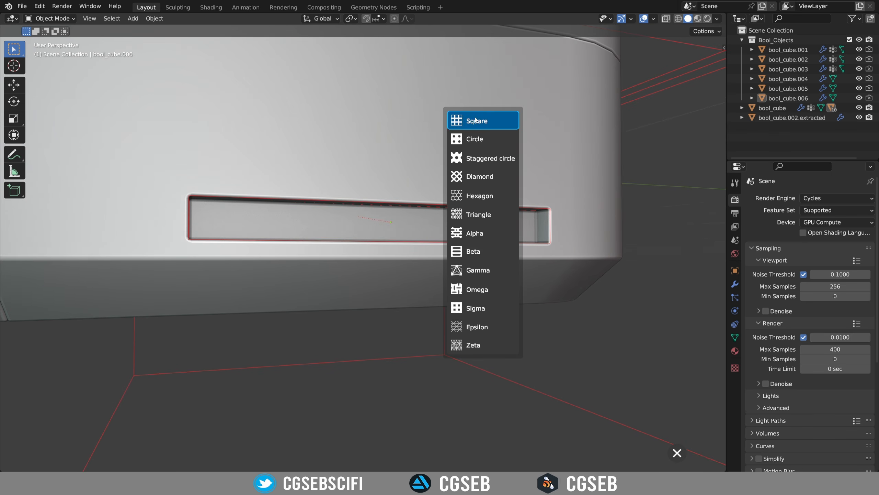
click(474, 197)
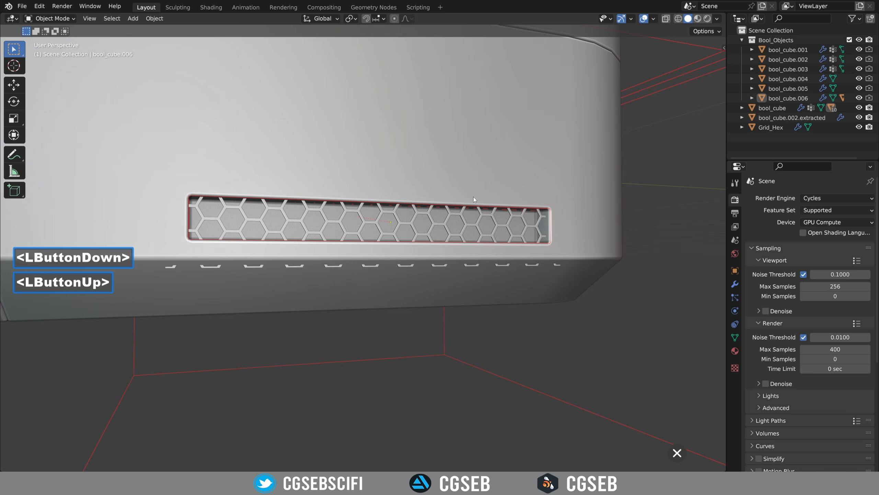
Step: Scale down the hexagon grid so that several rows of small cells fill the slot's height
click(420, 139)
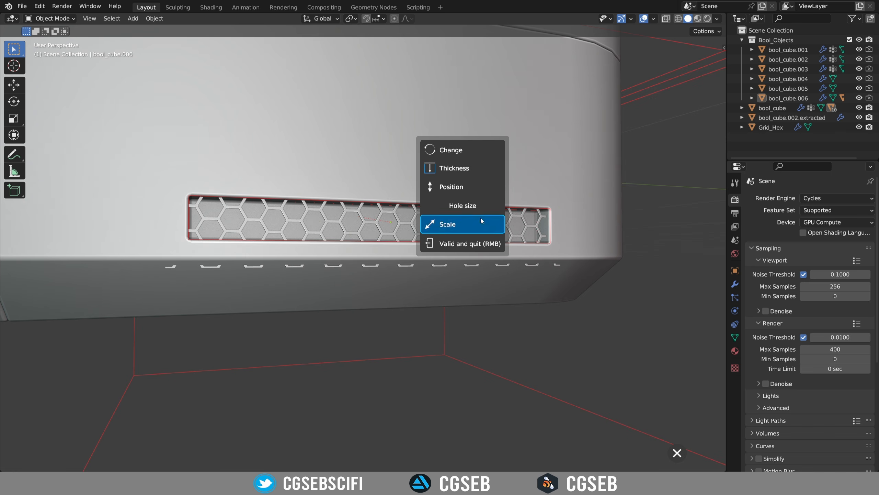
click(471, 223)
click(433, 206)
click(450, 207)
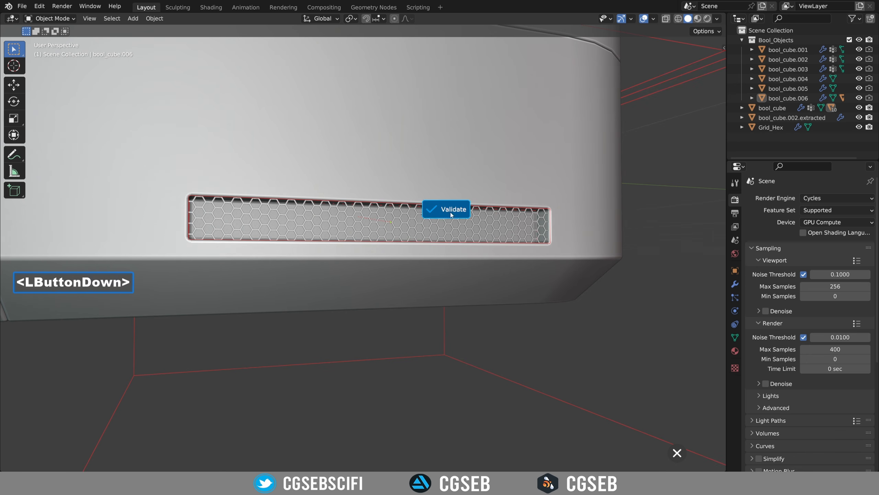
Step: Reduce the hole size of the hexagon grid to give it thick walls between small holes
click(463, 162)
click(501, 225)
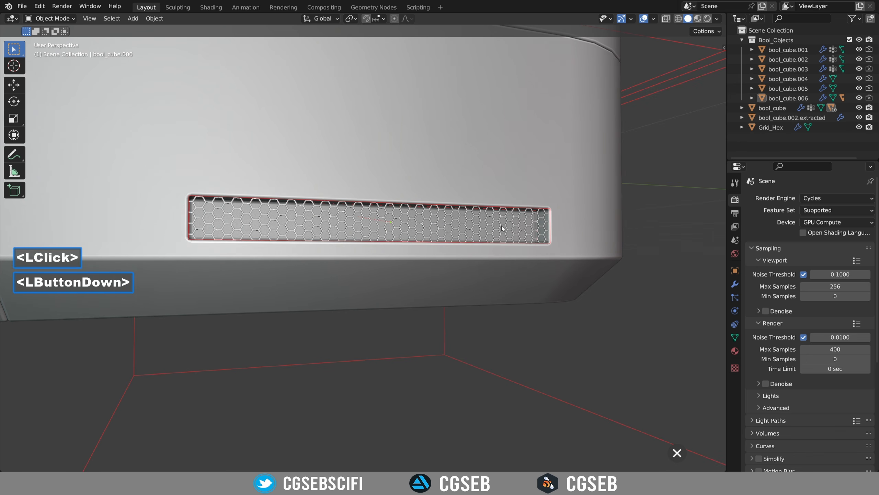
click(544, 228)
double_click(544, 228)
Step: Set the hexagon grid's position deeper inside the slot and finish editing the grid
middle_drag(544, 228, 577, 215)
scroll(509, 227, up, 4)
middle_drag(511, 222, 527, 220)
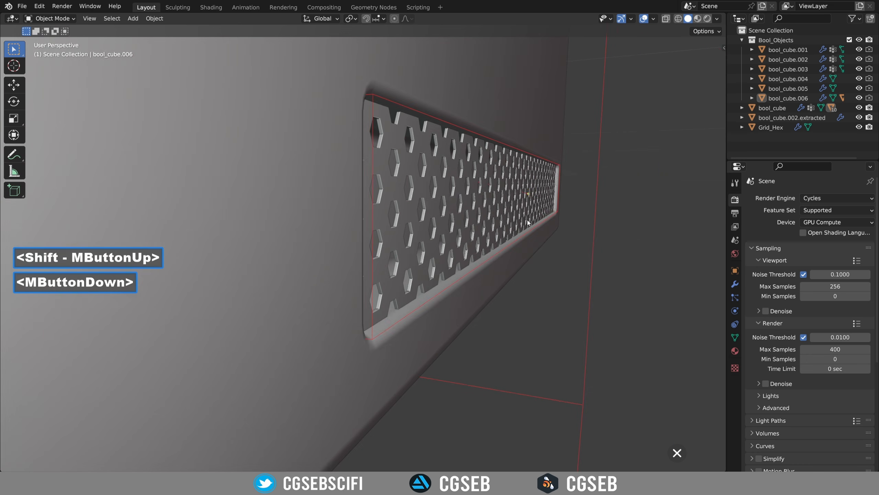
click(578, 149)
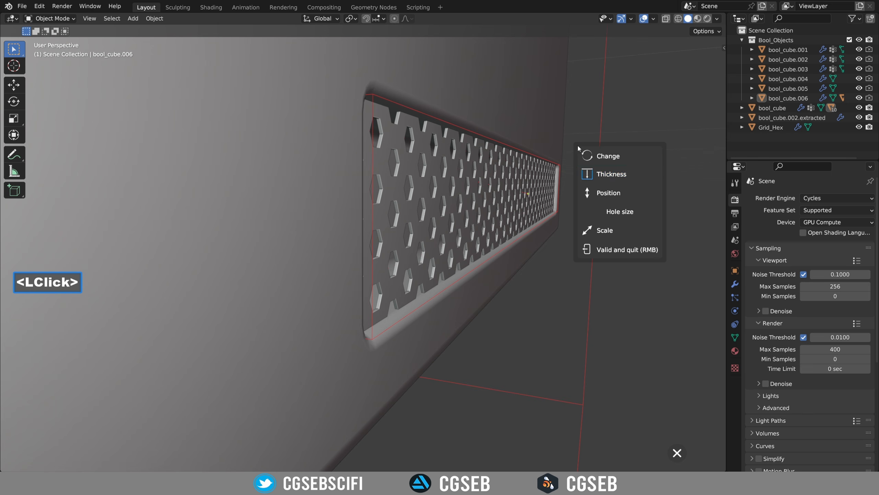
click(618, 196)
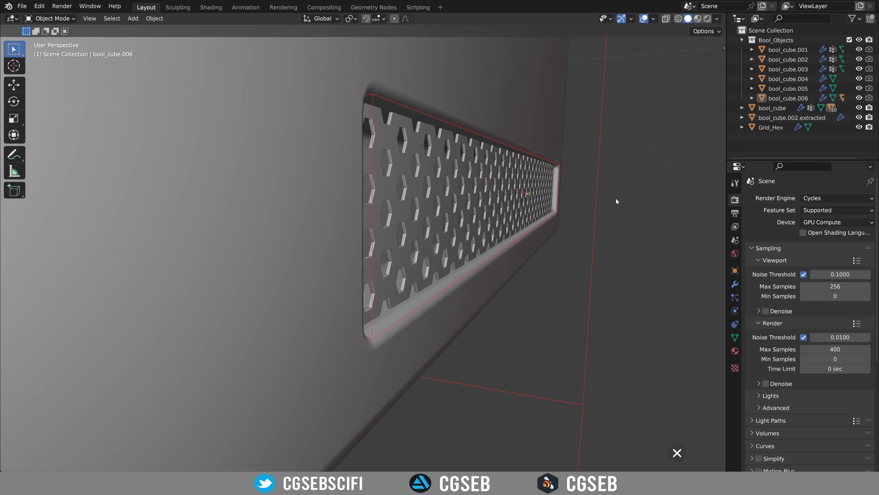
click(615, 201)
click(636, 211)
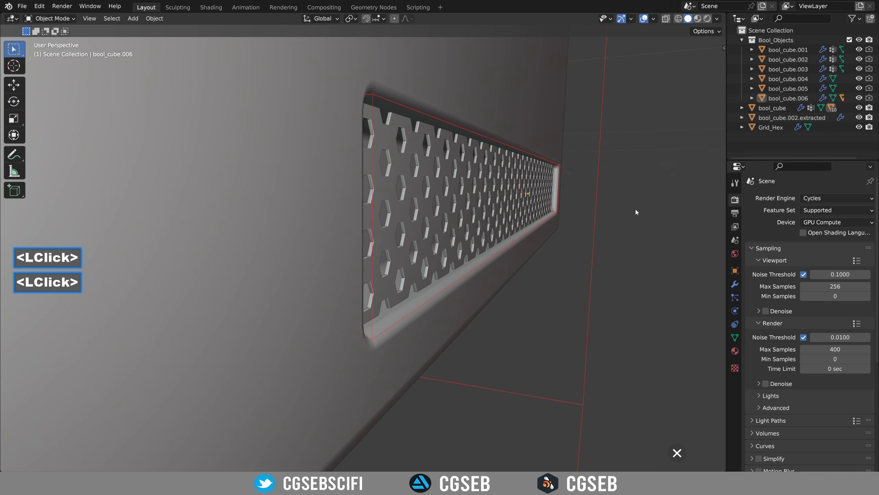
middle_drag(636, 210, 585, 208)
right_click(539, 94)
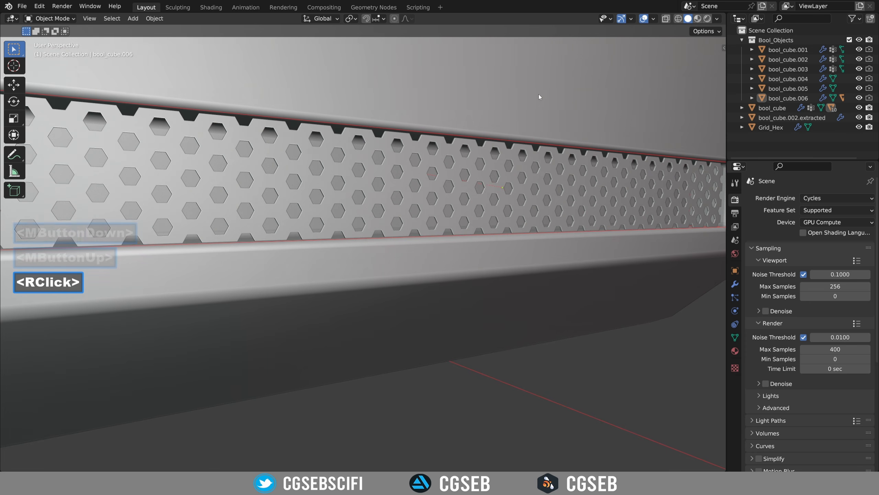
Step: Edit the slot's cutter in the Fluent editor and add a Frame around it with a depth of 0.013
scroll(551, 177, down, 4)
middle_drag(551, 178, 523, 190)
click(368, 218)
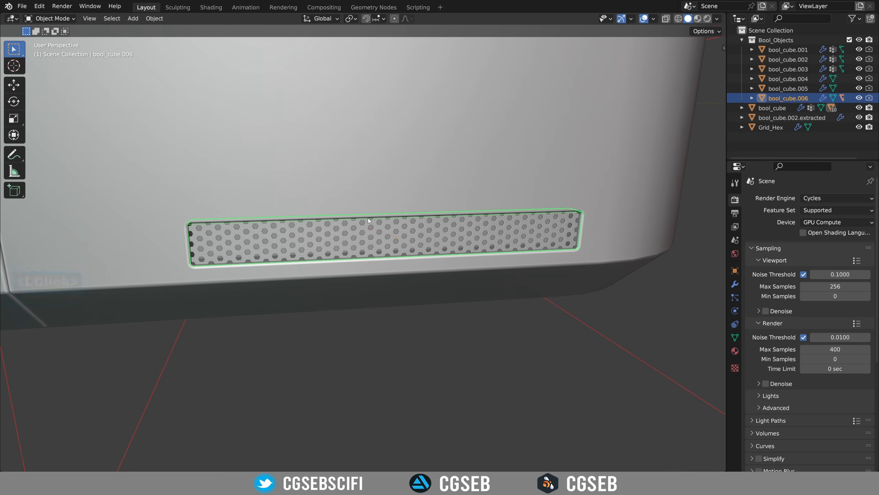
middle_drag(384, 219, 310, 155)
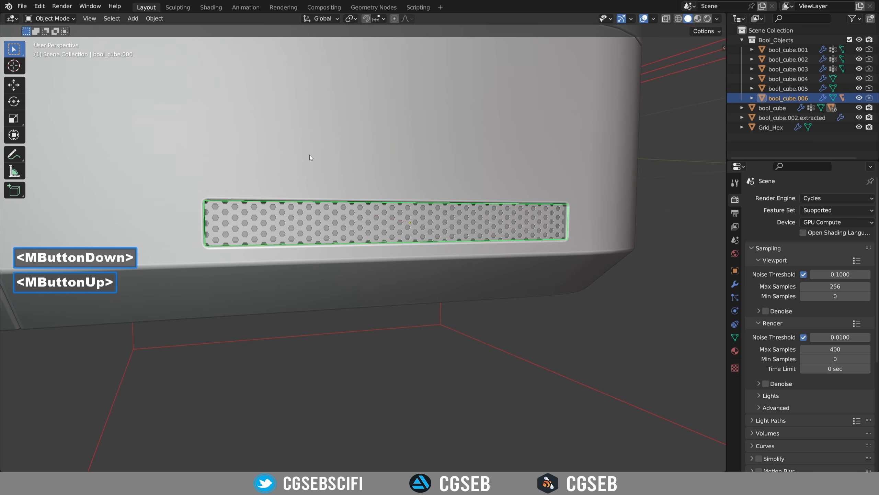
middle_drag(399, 195, 437, 222)
key(f)
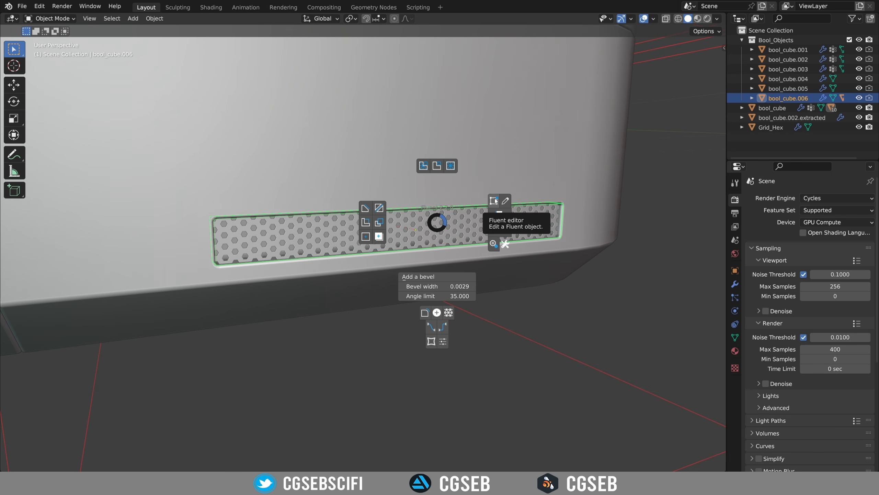
click(495, 200)
click(482, 255)
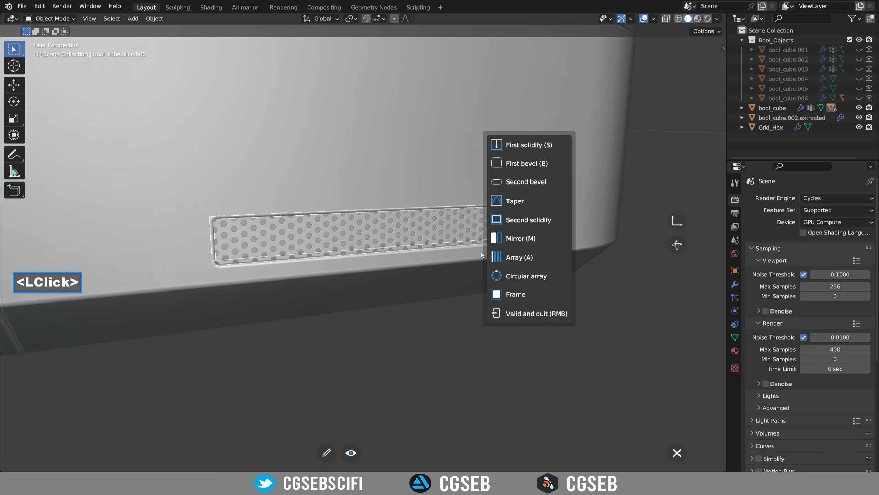
click(501, 294)
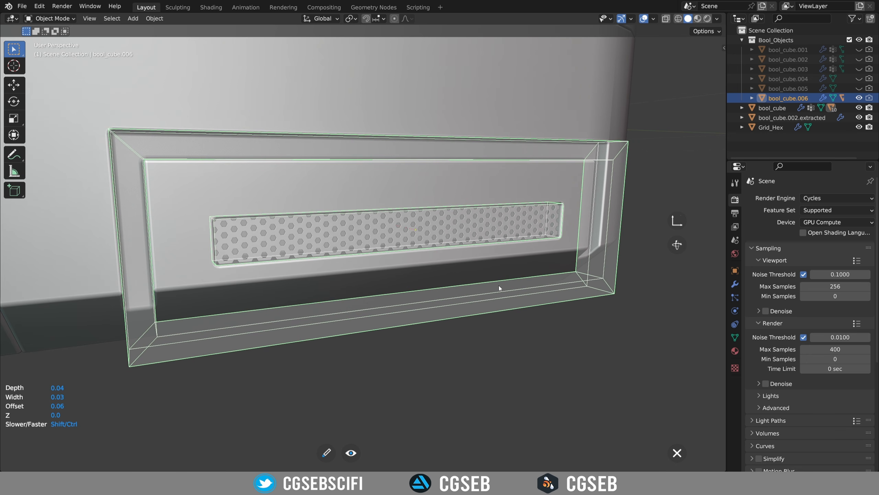
middle_drag(499, 284, 531, 270)
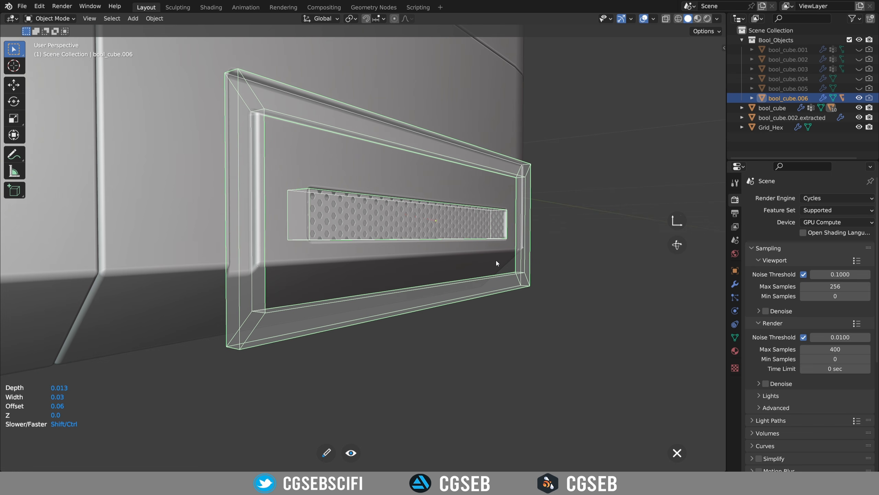
click(496, 260)
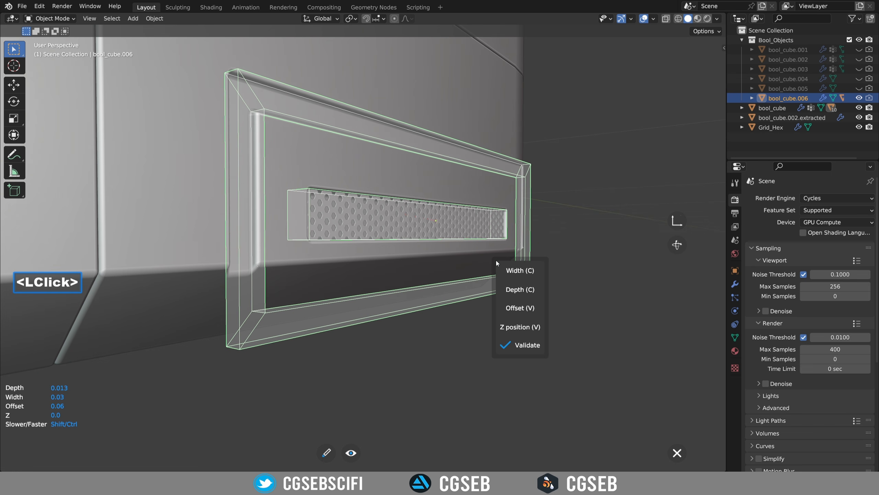
Step: Set the frame's width to 0.007 and its offset to 0.008 so it sits tightly around the slot
click(522, 272)
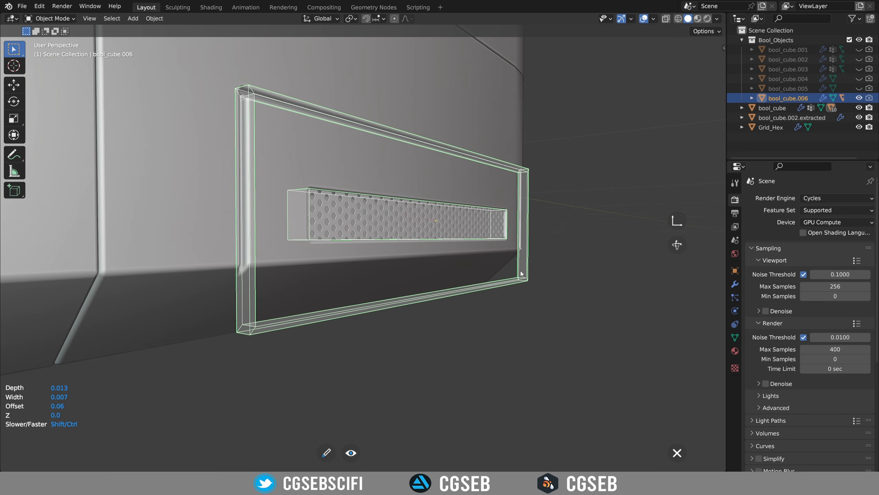
click(522, 273)
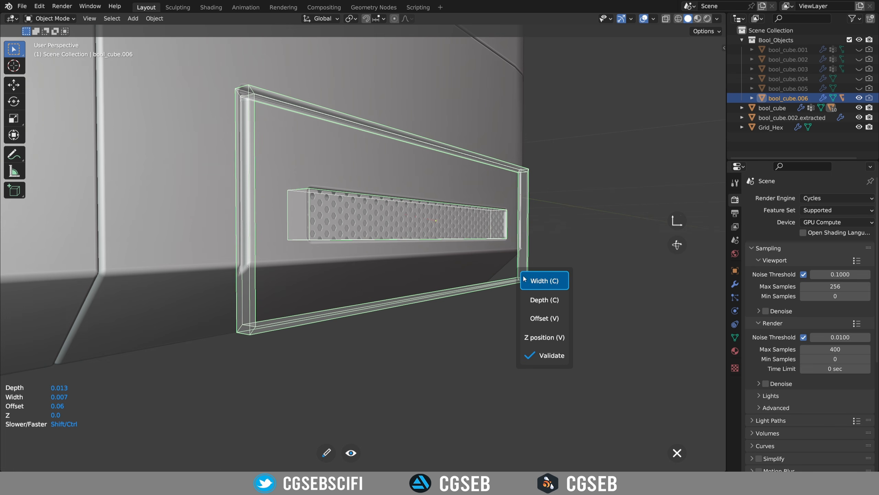
click(555, 318)
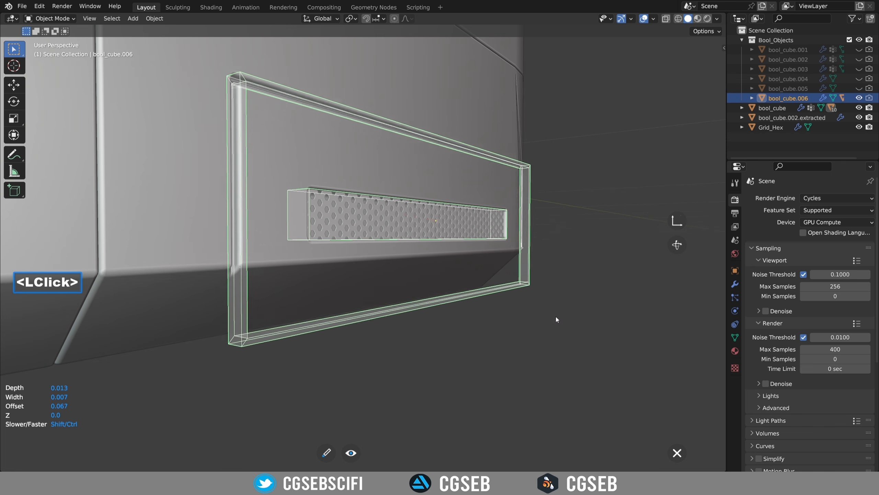
shift+click(542, 303)
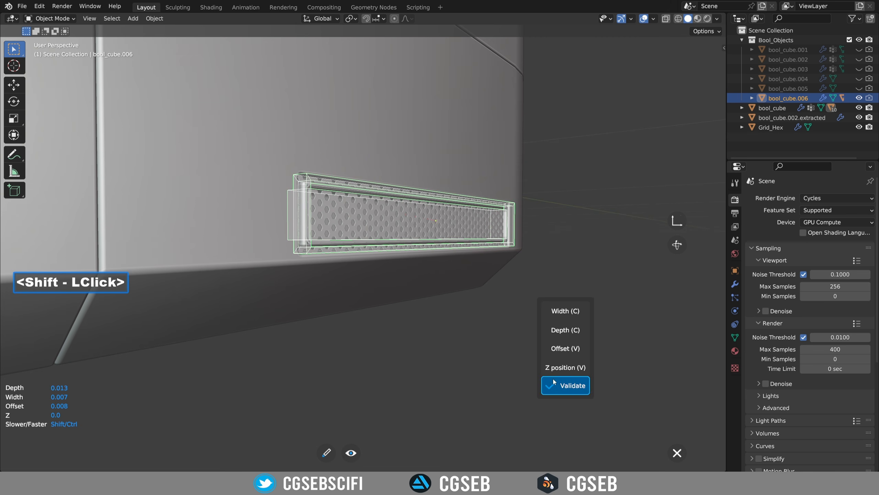
click(560, 385)
Step: Refine the slot's frame to a depth of 0.009 and a width of 0.005, reduce its offset slightly, and finish editing
scroll(516, 248, up, 2)
middle_drag(514, 243, 511, 242)
scroll(511, 242, up, 2)
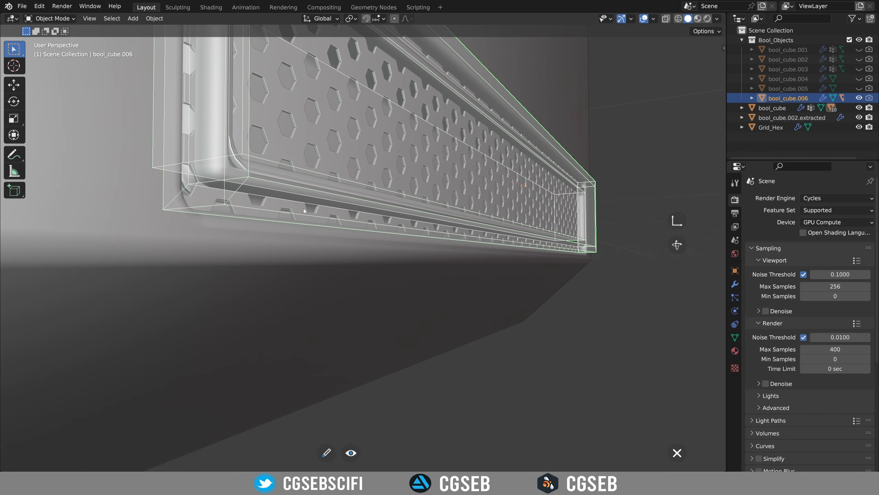
click(448, 168)
click(486, 288)
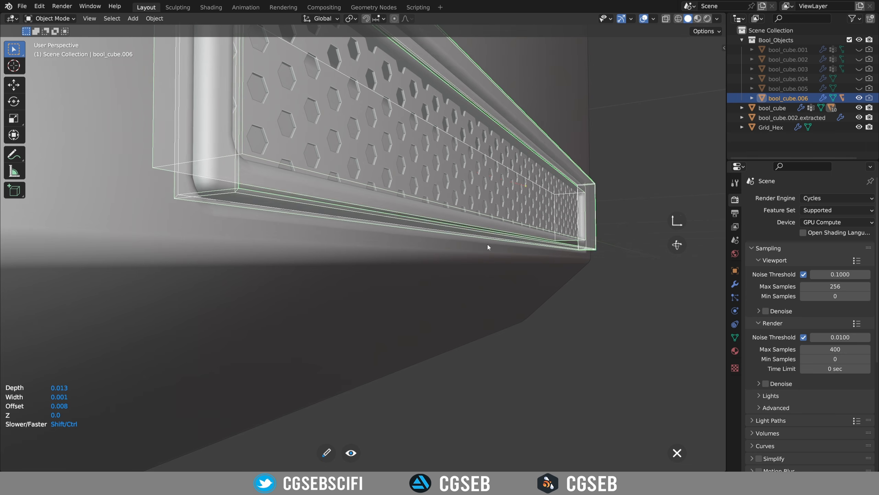
shift+click(494, 248)
shift+click(521, 274)
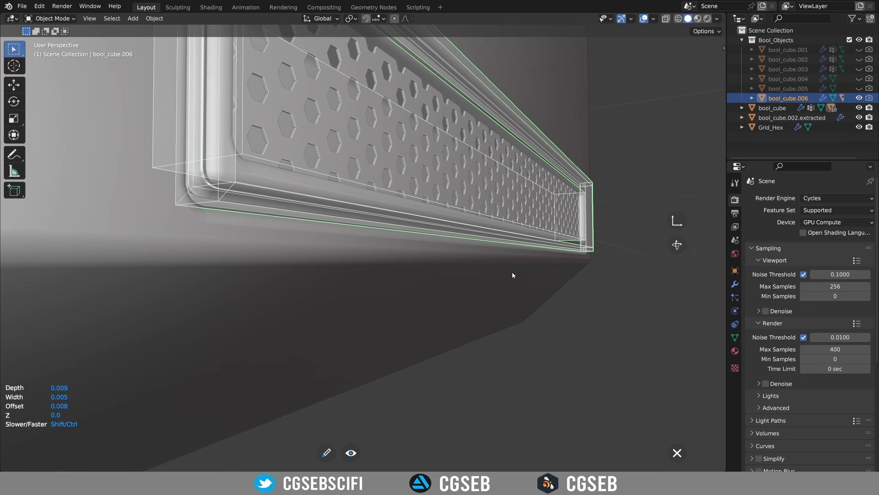
shift+click(513, 273)
shift+click(539, 316)
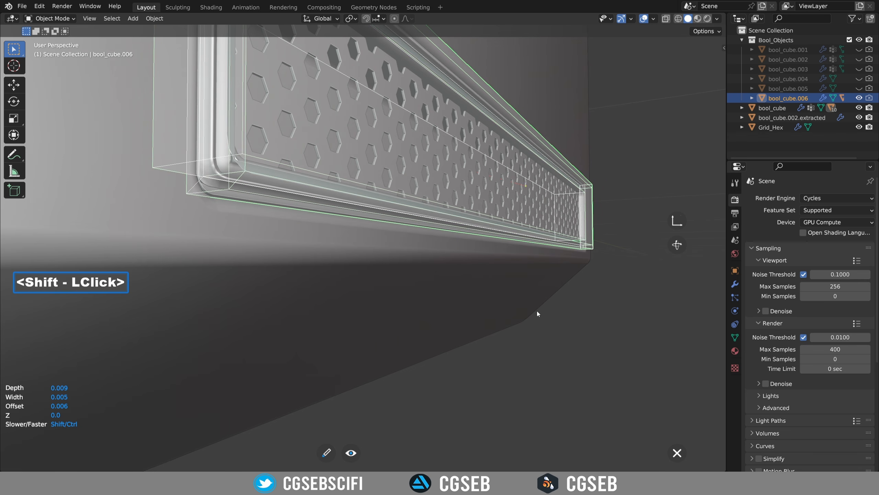
shift+click(541, 313)
click(561, 393)
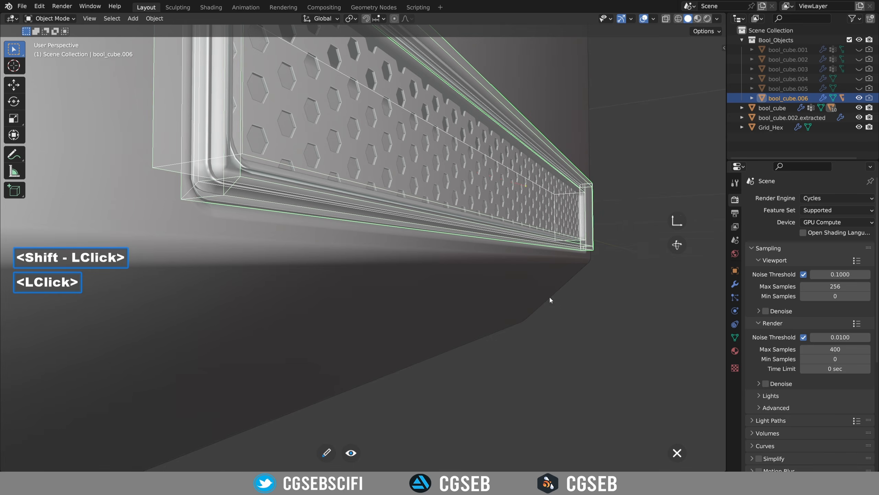
right_click(505, 278)
key(ctrl+z)
scroll(509, 298, down, 2)
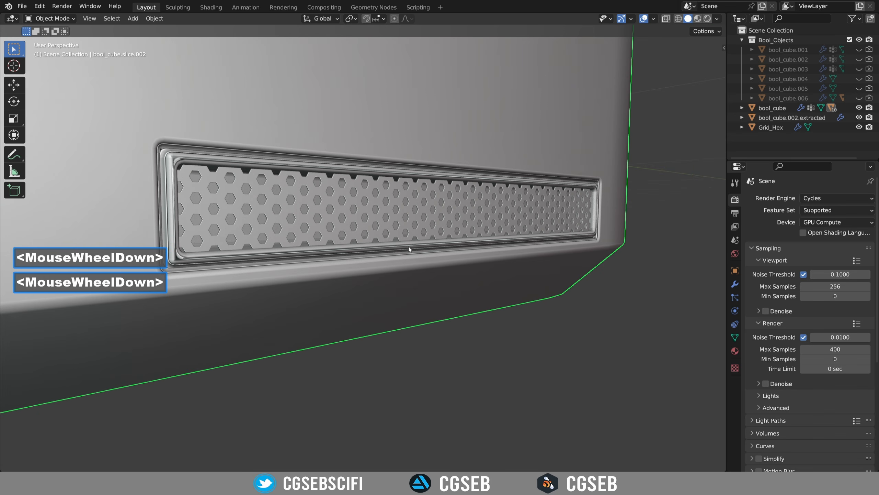
Step: Examine the framed hexagon slot and the box's side as far as its opposite end
shift+click(453, 266)
shift+drag(454, 329, 384, 329)
mouse_move(475, 327)
middle_down()
mouse_move(507, 306)
mouse_move(486, 327)
mouse_move(481, 318)
middle_up()
scroll(481, 318, down, 4)
middle_drag(482, 319, 476, 264)
scroll(332, 241, down, 2)
scroll(332, 241, down, 6)
middle_drag(425, 266, 391, 259)
shift+scroll(416, 250, up, 1)
scroll(416, 250, up, 2)
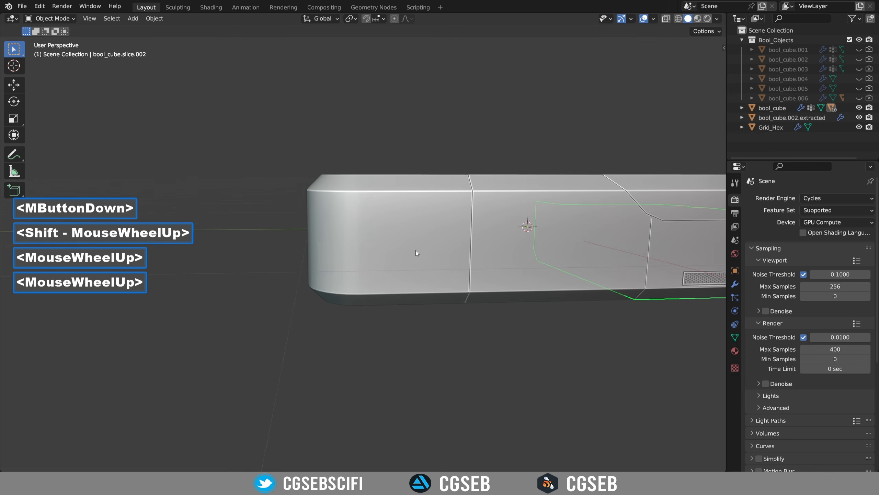
Step: Slice the box's end panel with a rectangle drawn on its side face and give the cutter a shallow thickness
scroll(397, 216, up, 1)
click(398, 218)
key(Escape)
key(f)
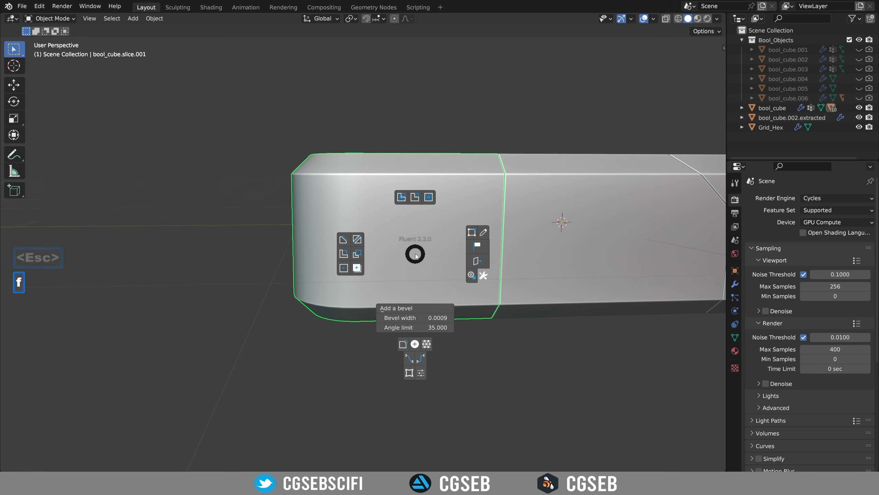
click(359, 240)
click(361, 215)
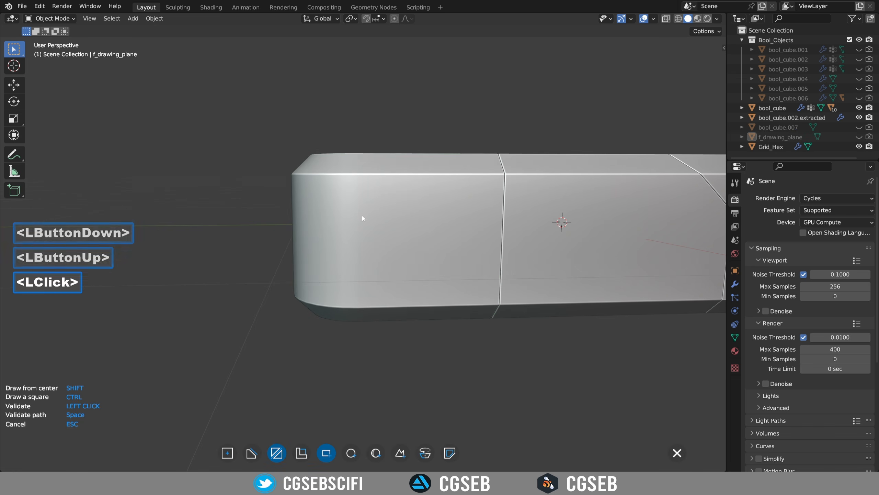
click(468, 288)
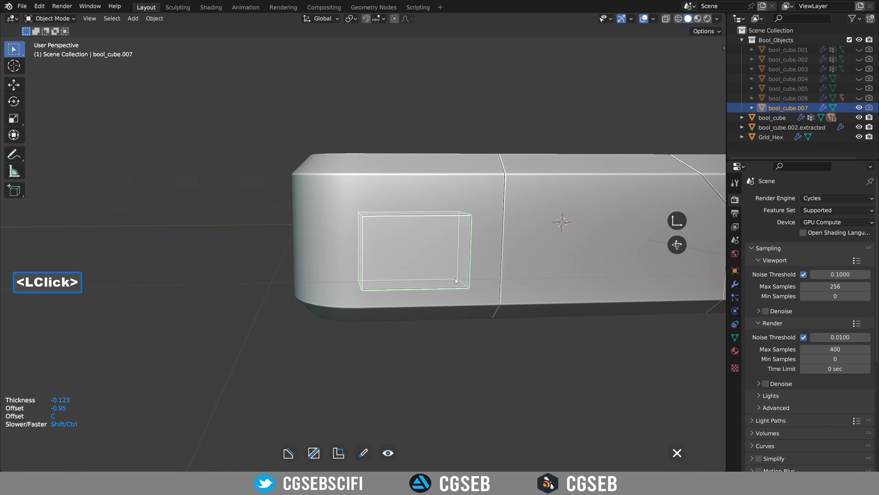
click(466, 283)
click(483, 339)
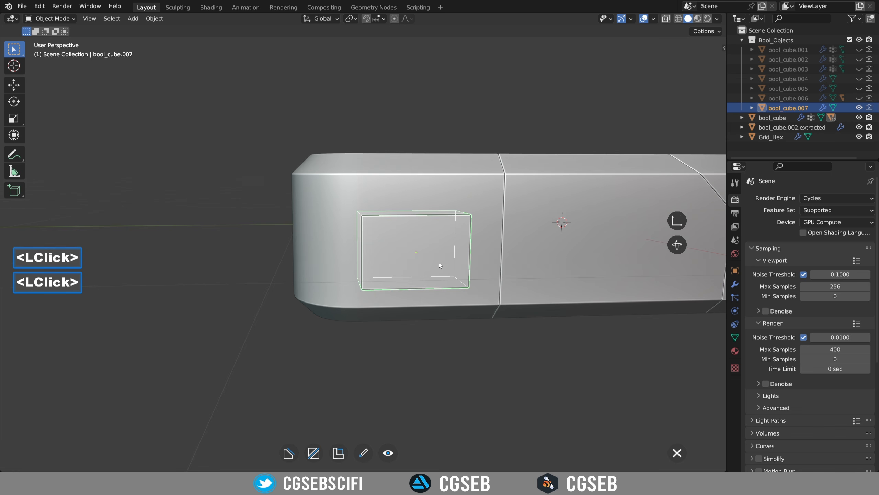
Step: Round the rectangular slice's four corners with a bevel 0.054 wide, increase its segments for smoother curves, and finish the cut
key(b)
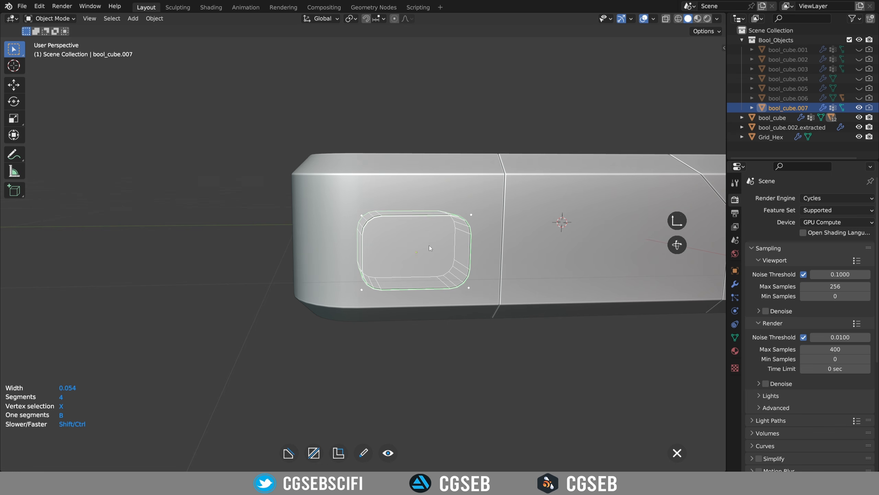
click(430, 246)
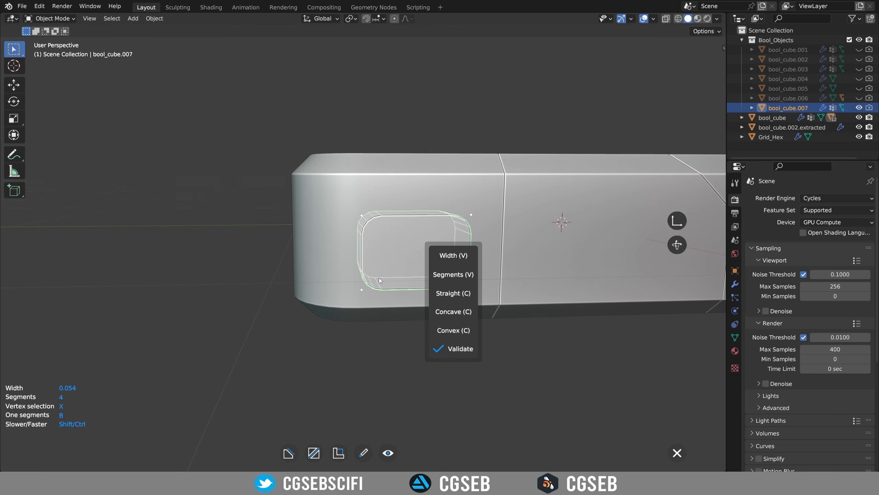
scroll(380, 277, up, 1)
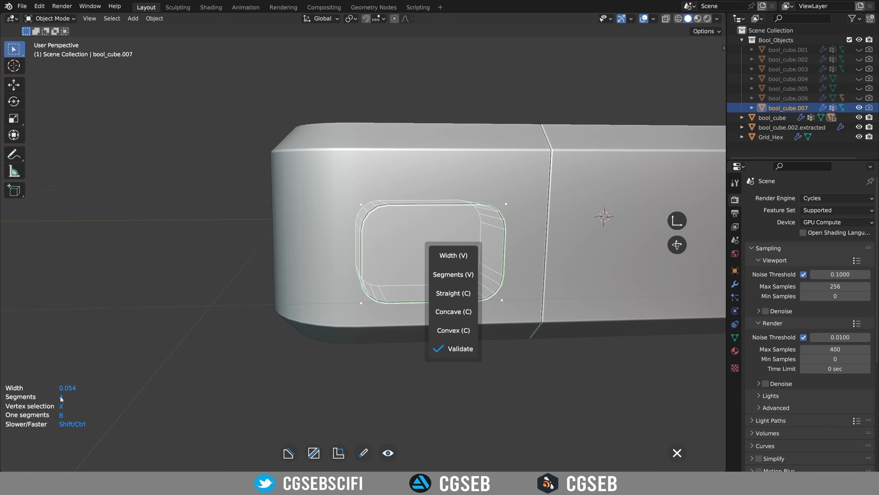
click(445, 280)
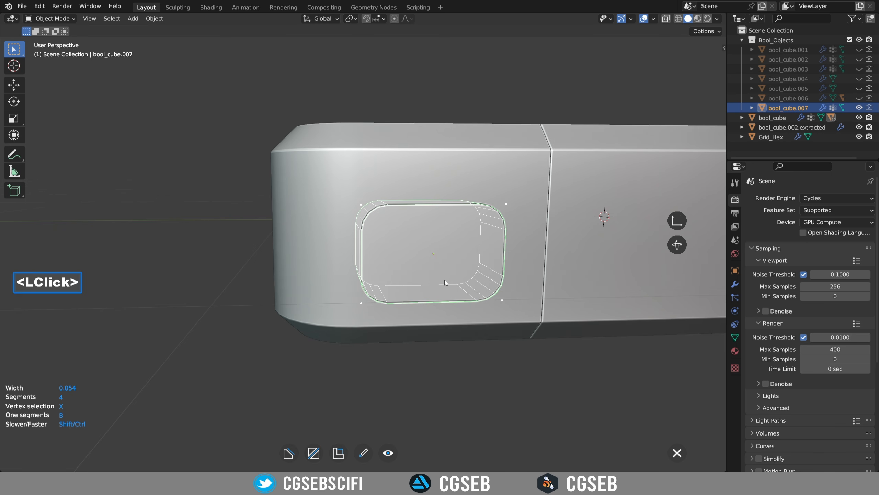
scroll(447, 280, up, 2)
scroll(533, 272, up, 1)
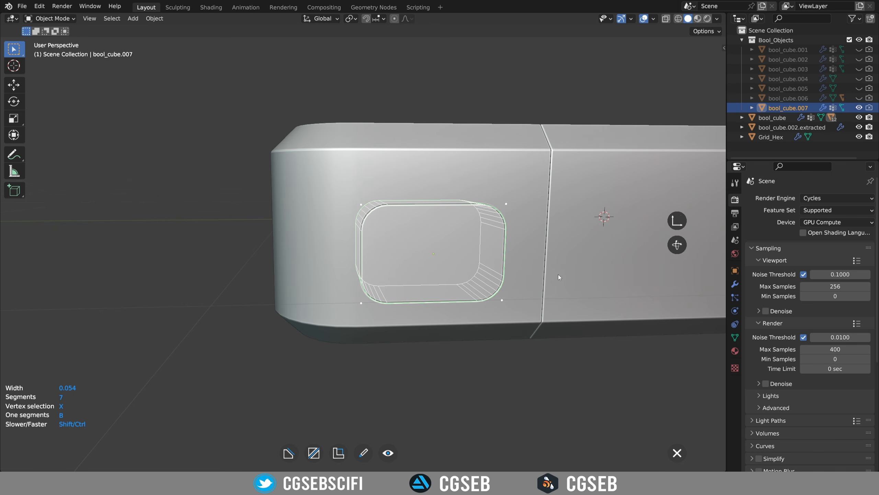
scroll(575, 277, down, 1)
click(532, 279)
click(554, 380)
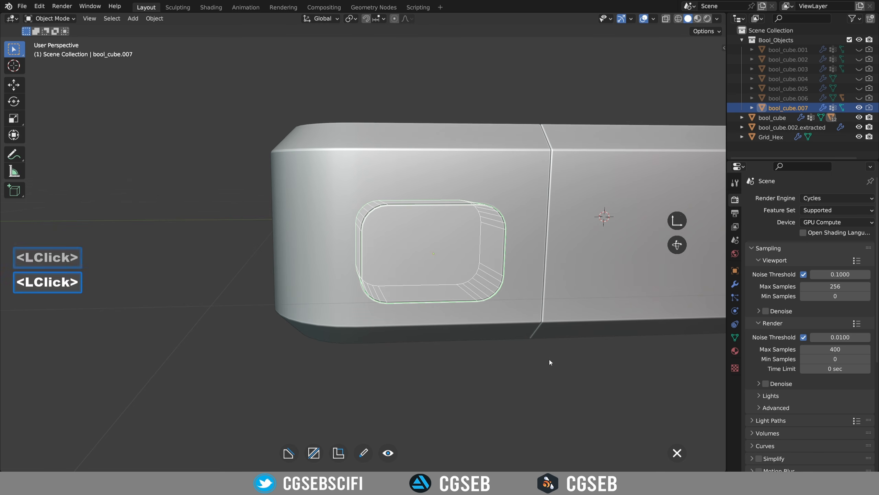
right_click(434, 196)
Step: Add Fluent screws to the rounded rectangular end panel, using its front face as the placement face
middle_drag(485, 242, 341, 247)
click(336, 232)
scroll(360, 219, up, 2)
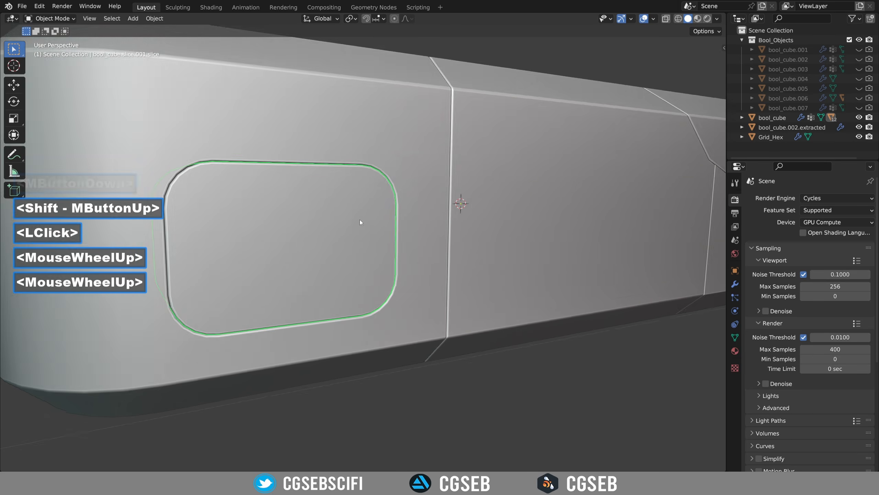
shift+middle_drag(360, 219, 391, 205)
key(f)
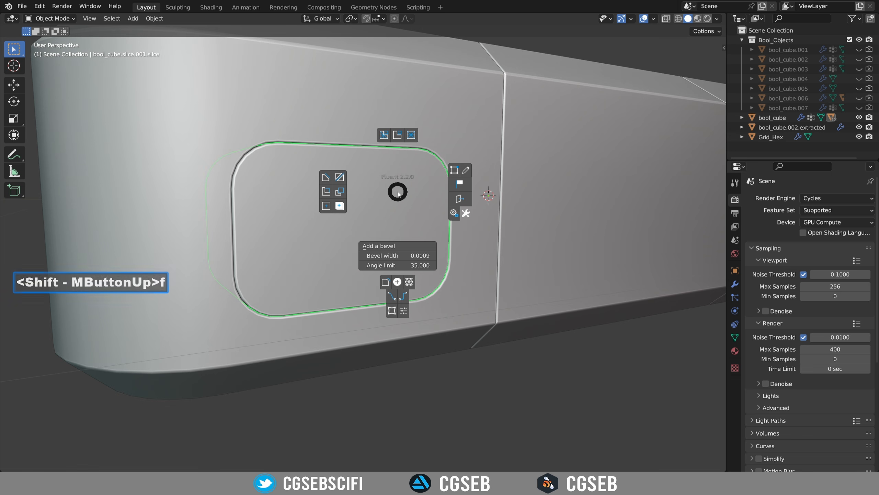
click(398, 282)
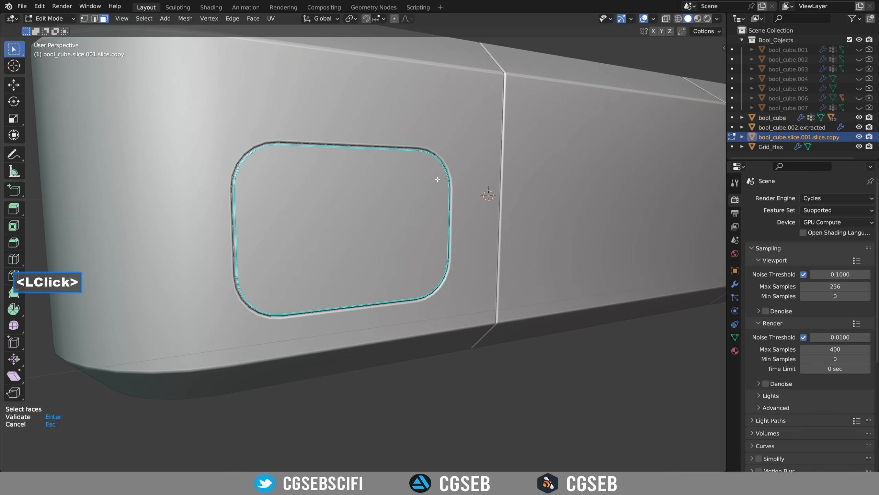
click(380, 213)
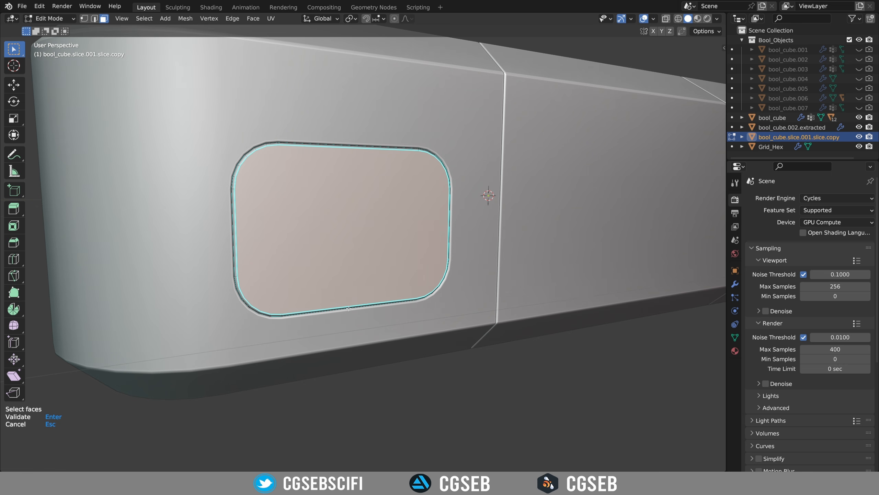
key(Return)
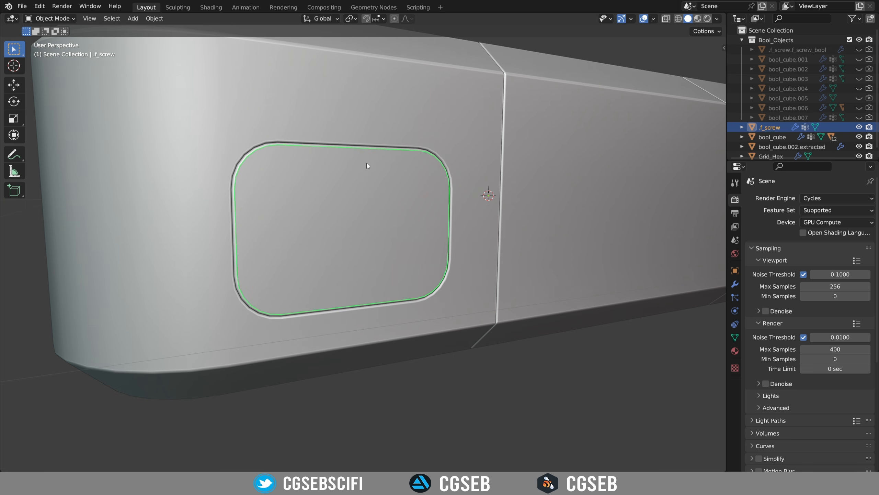
Step: Change the screw type to the Tool 3 recess with Head 04
click(379, 160)
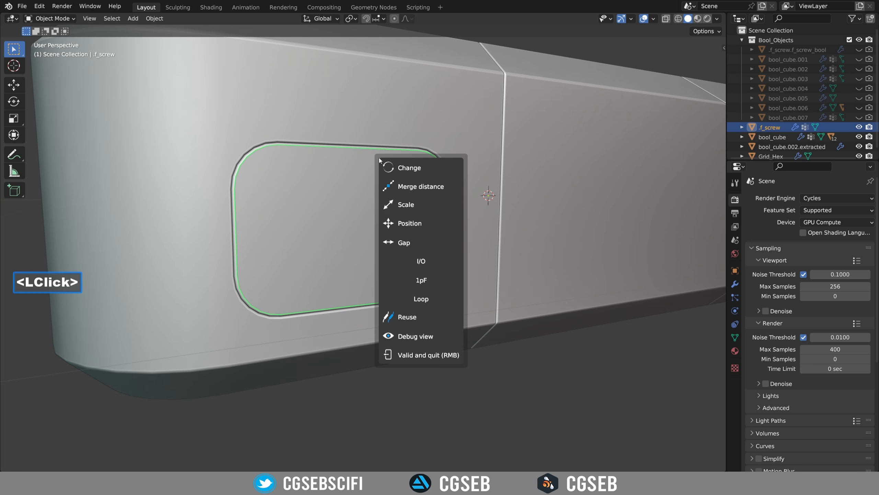
click(428, 168)
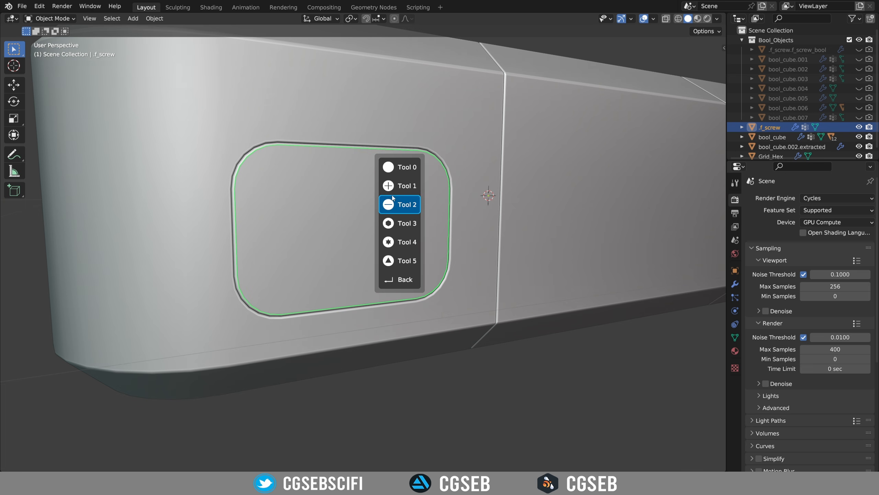
click(398, 232)
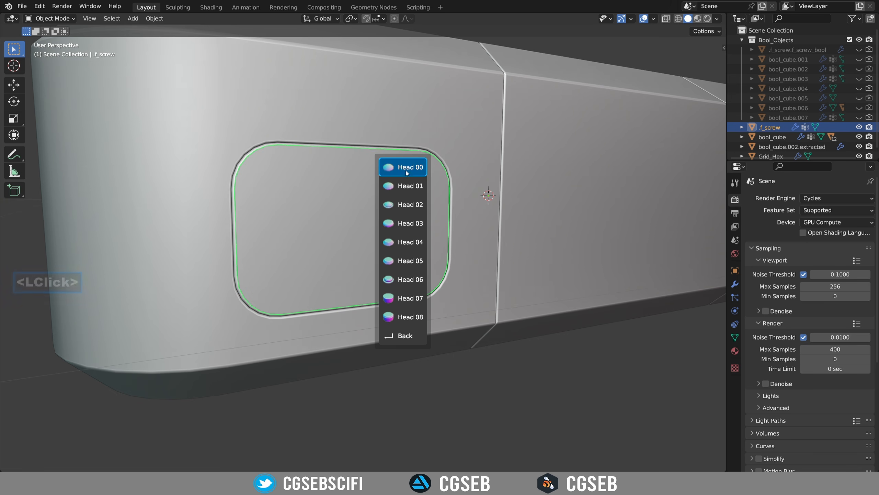
click(401, 244)
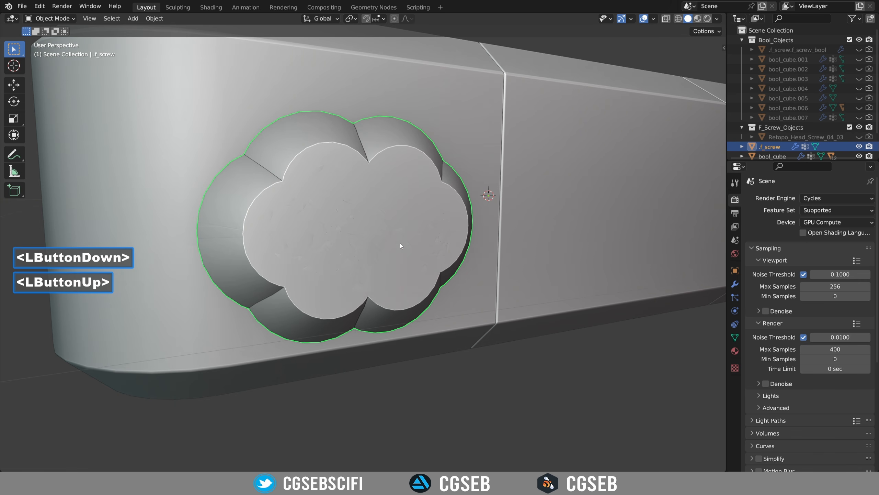
Step: Scale the oversized screws down to small heads that fit within the rounded panel
click(428, 164)
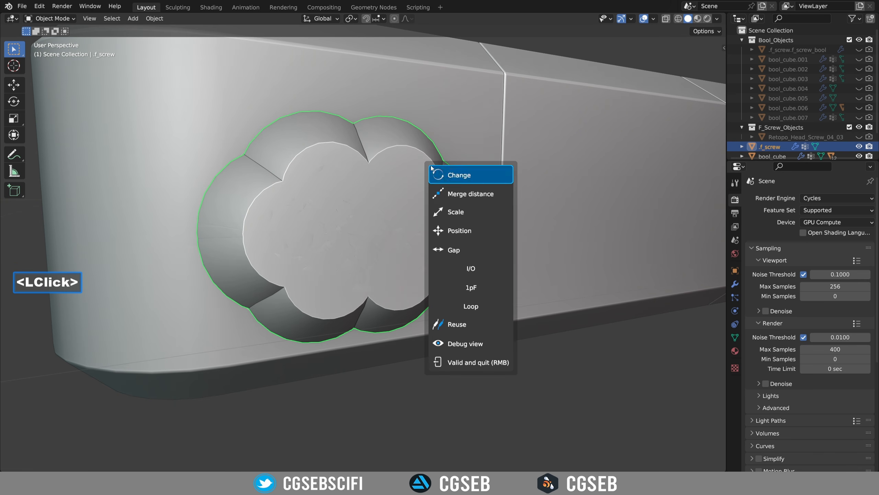
click(498, 217)
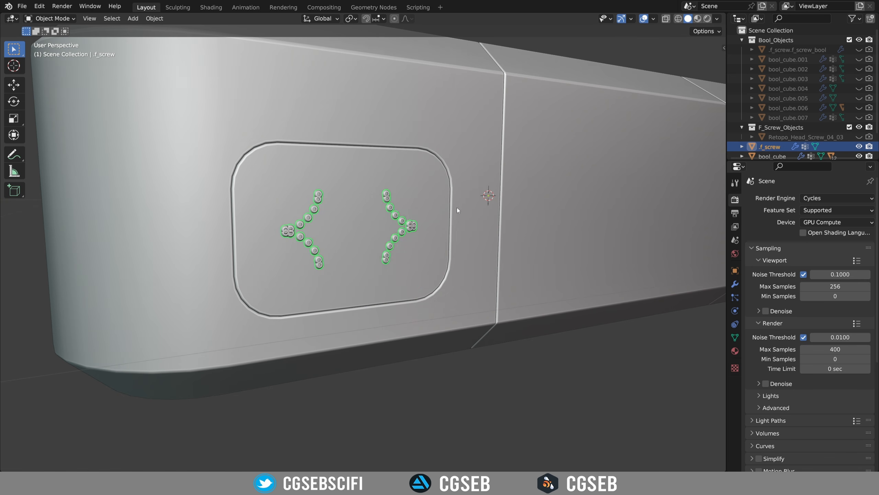
double_click(457, 208)
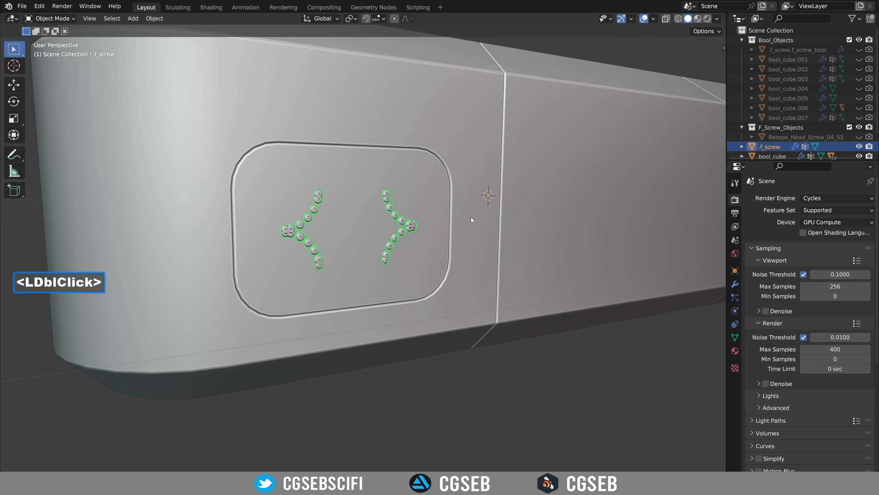
Step: Adjust the screws' position outward so they follow the panel's rounded corners just inside its edge
click(361, 156)
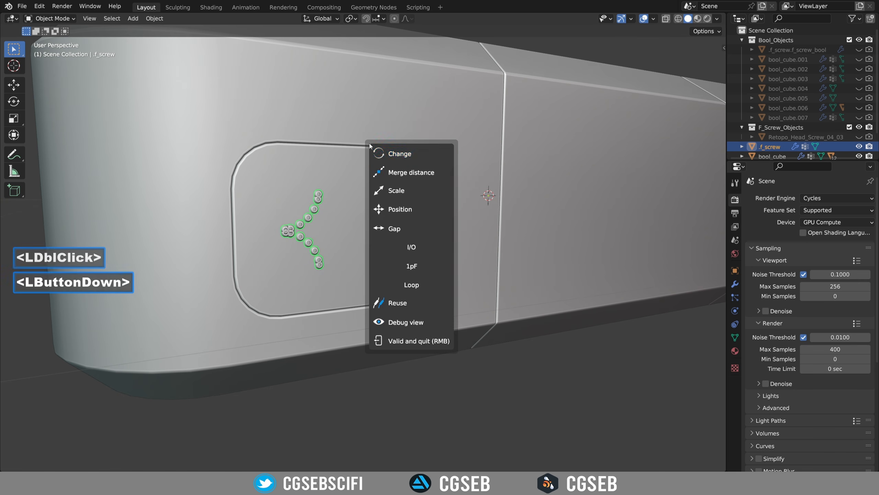
click(399, 206)
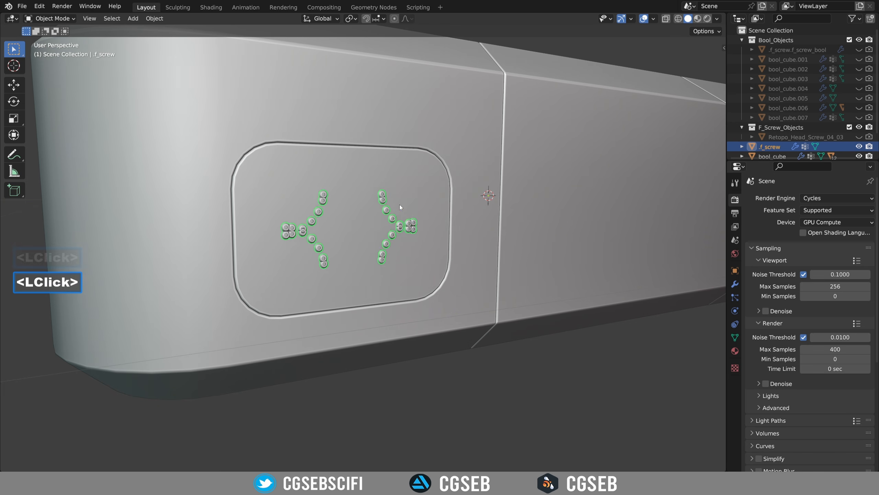
click(373, 194)
click(380, 202)
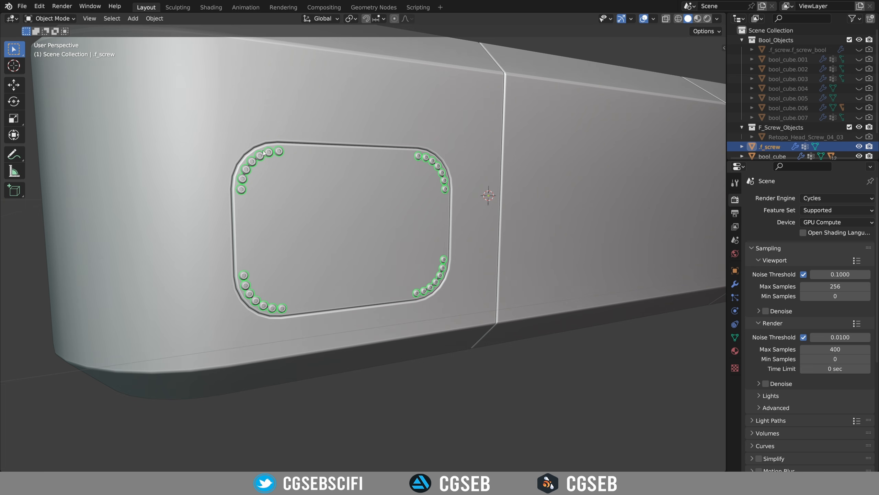
shift+middle_drag(281, 154, 319, 169)
scroll(319, 168, up, 3)
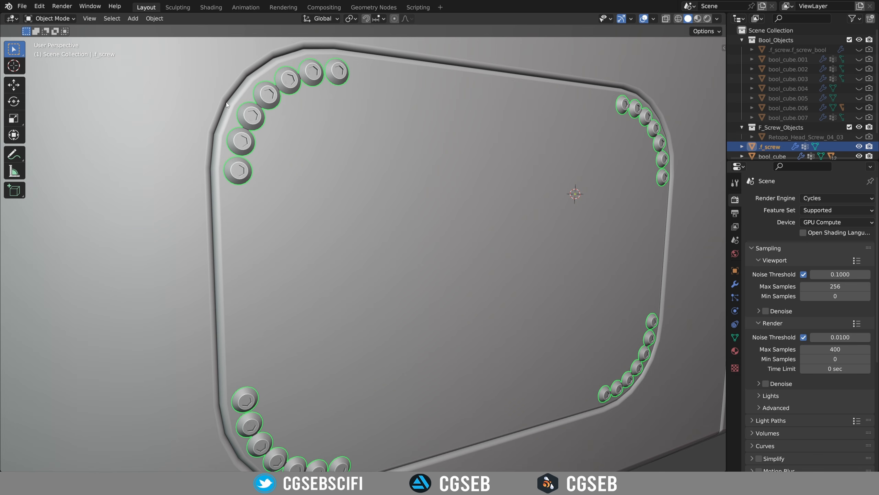
shift+middle_drag(370, 201, 295, 140)
scroll(295, 141, down, 3)
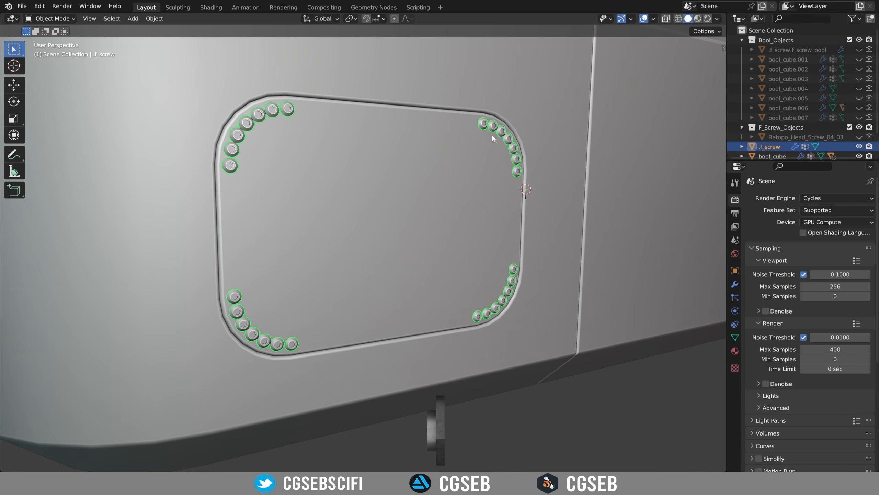
Step: Edit the screw mesh and remove all its vertices from the "screws" vertex group
key(Tab)
click(428, 177)
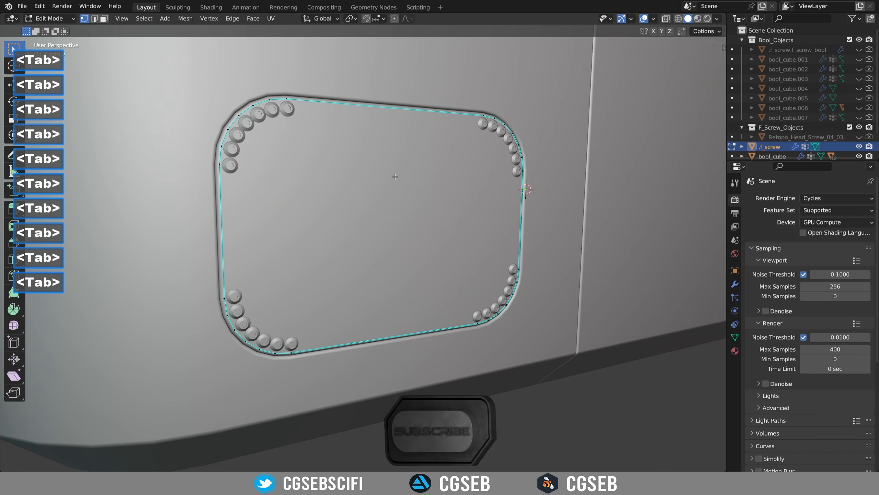
key(a)
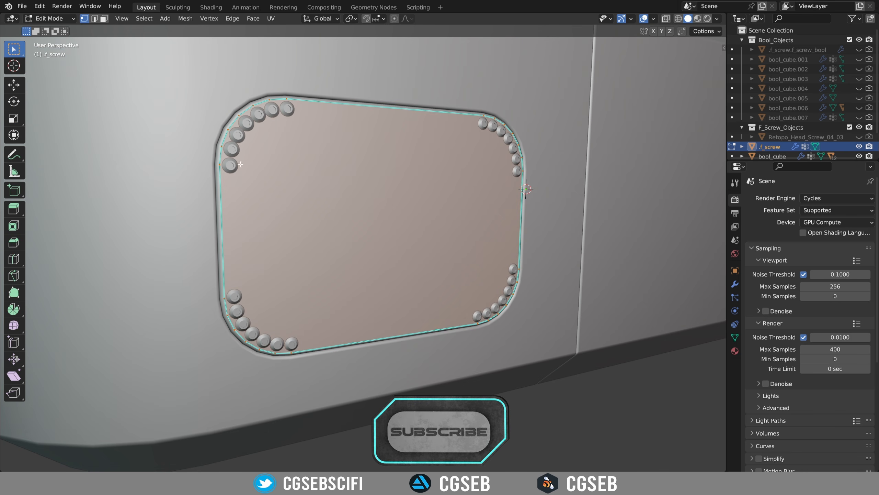
click(735, 337)
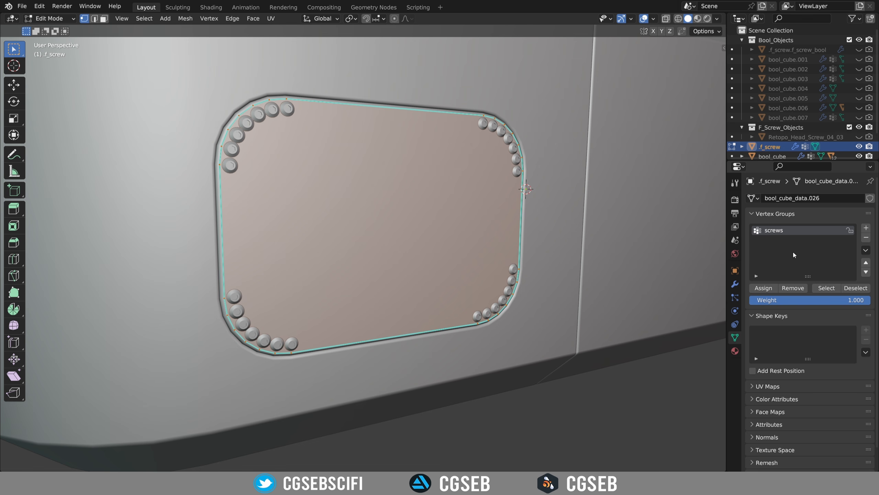
click(795, 289)
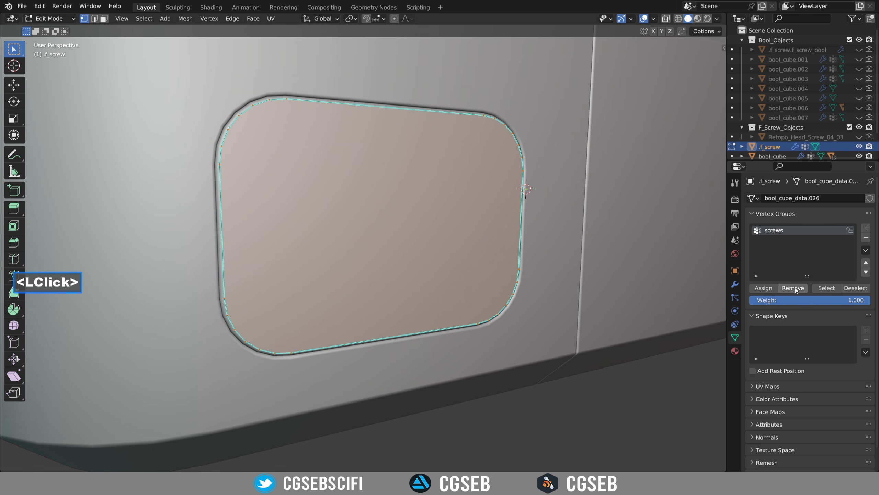
Step: Assign only the middle vertex of each of the four rounded corners to the "screws" vertex group, and return to Object Mode
click(237, 118)
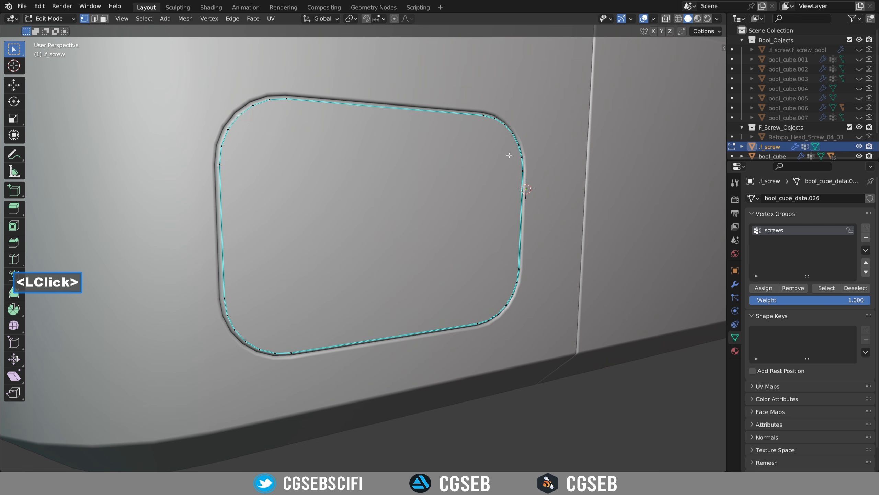
shift+click(515, 130)
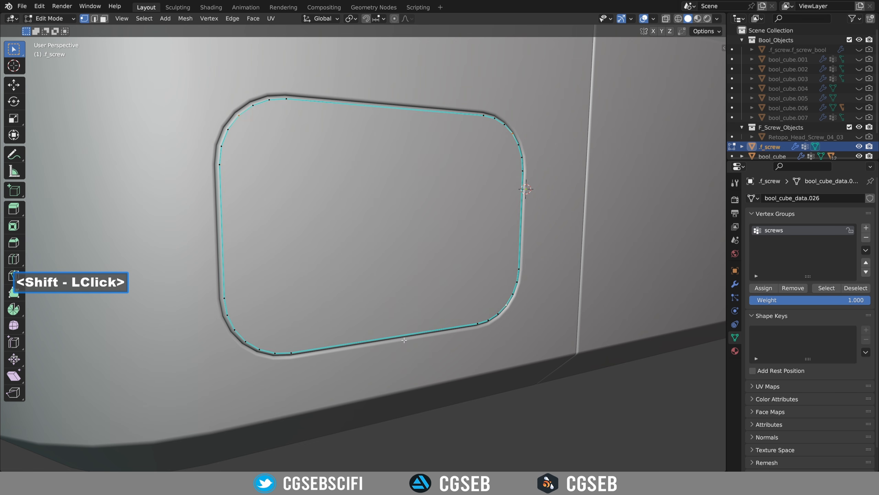
shift+click(247, 345)
click(764, 288)
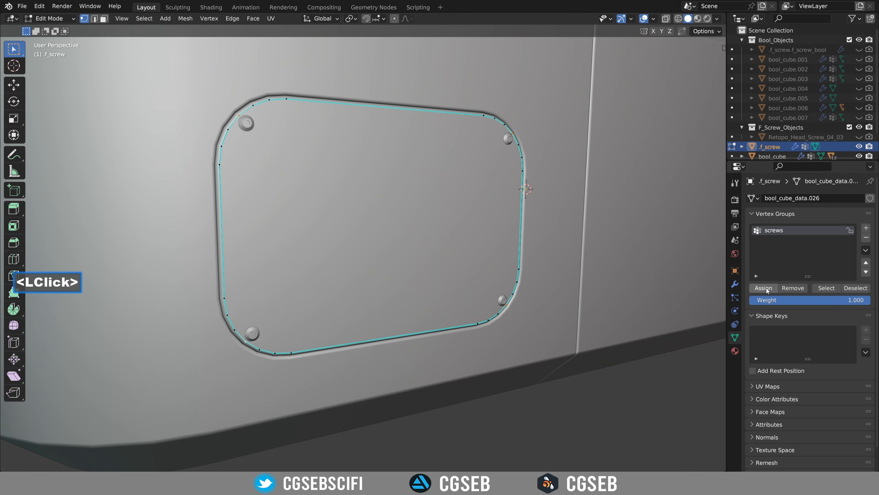
key(ctrl+Tab)
click(366, 109)
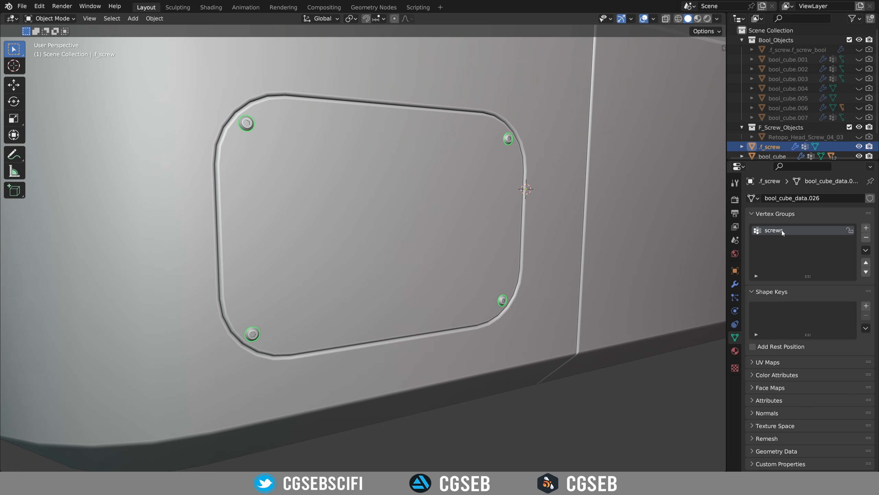
Step: Shift the four corner screws slightly inward from the panel's edge
click(355, 118)
shift+click(390, 179)
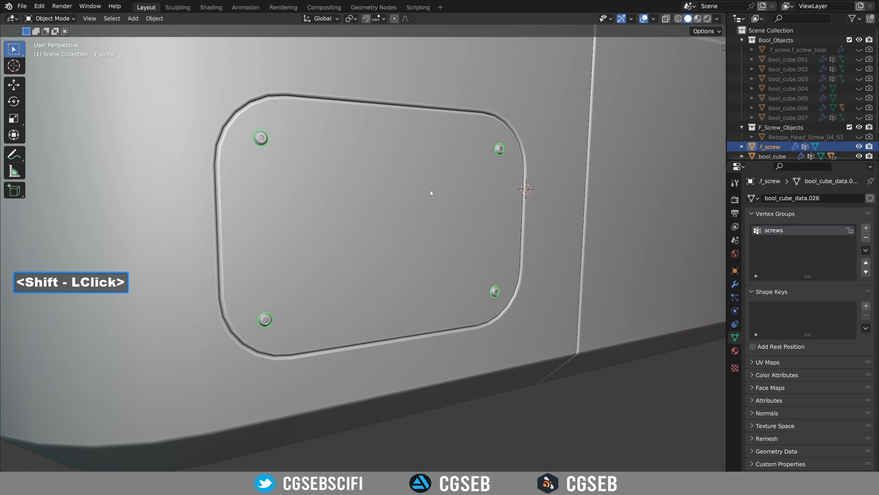
shift+click(404, 188)
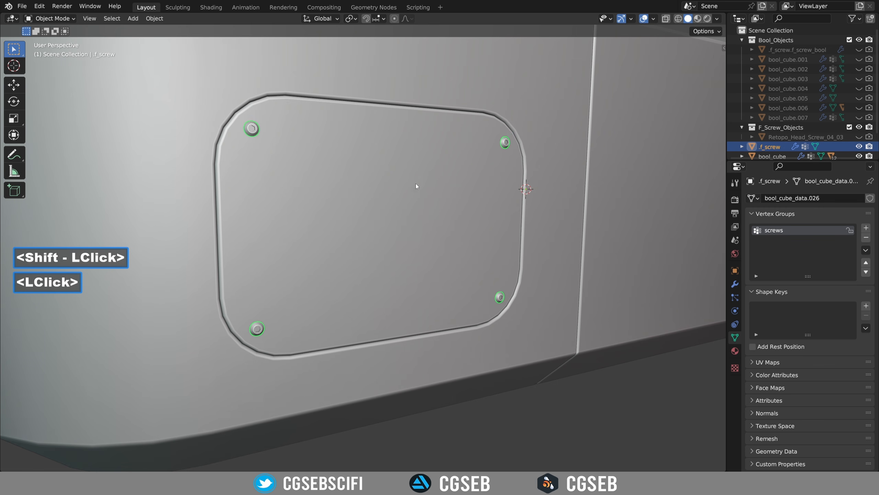
double_click(436, 209)
click(437, 210)
click(439, 209)
Step: Switch on the gap around the panel's four screws
middle_drag(263, 138, 361, 177)
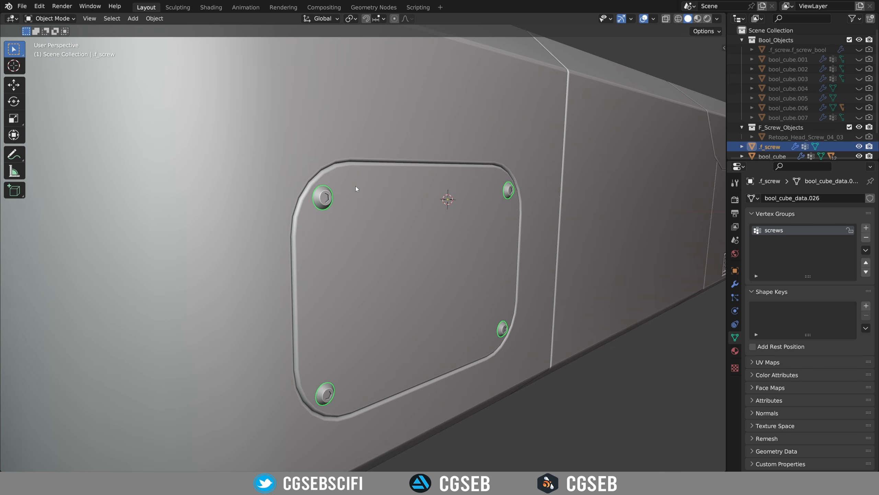
click(356, 188)
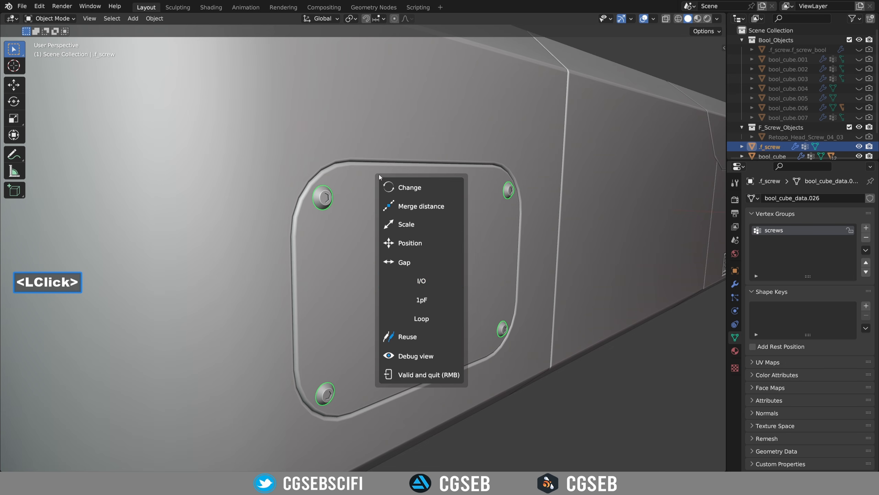
click(425, 282)
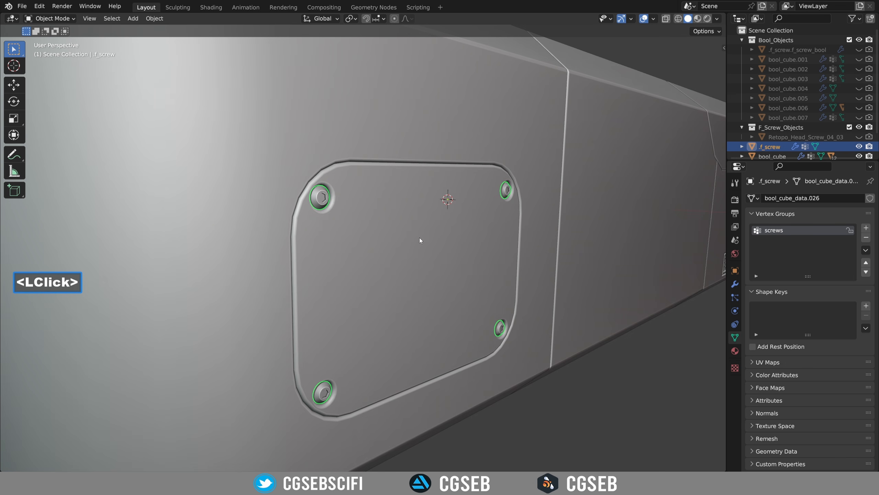
Step: Fine-tune the screws' position in small increments, judging it on one corner screw, and finish the adjustment
middle_drag(309, 189, 328, 204)
shift+scroll(326, 193, up, 1)
scroll(326, 193, up, 2)
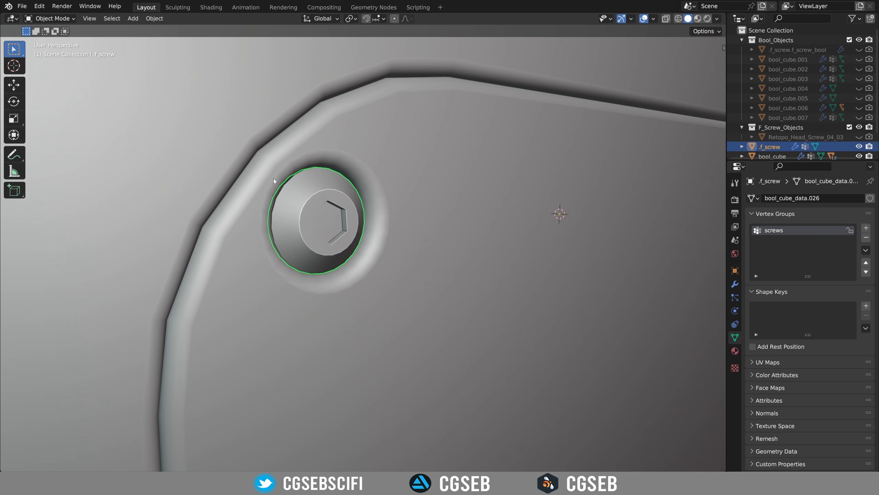
click(558, 183)
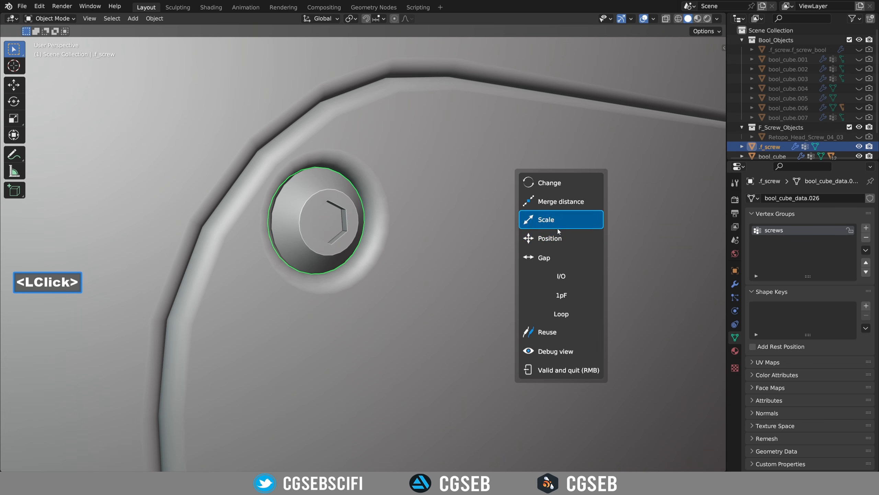
shift+click(556, 238)
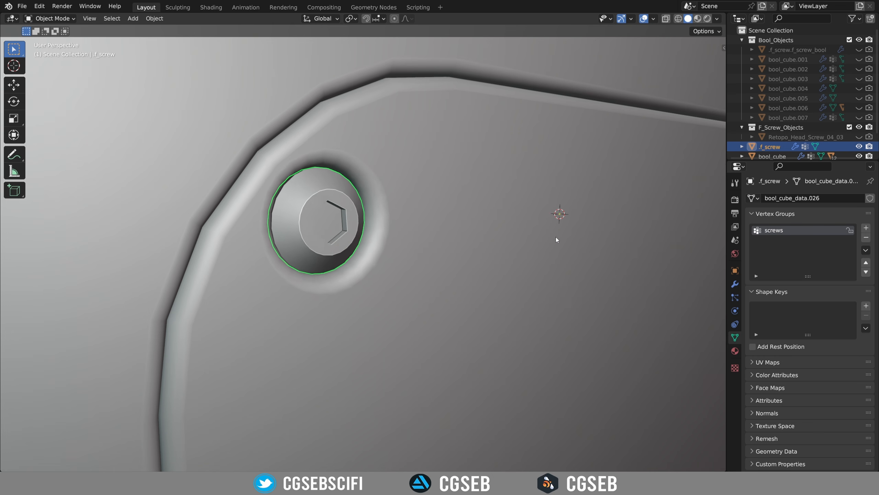
shift+click(561, 239)
double_click(568, 247)
Step: Start a face-based Fluent cut on the sliced end section beside the small rounded tab, using its top face inset by about 0.0317 m
middle_drag(571, 251, 432, 239)
click(406, 174)
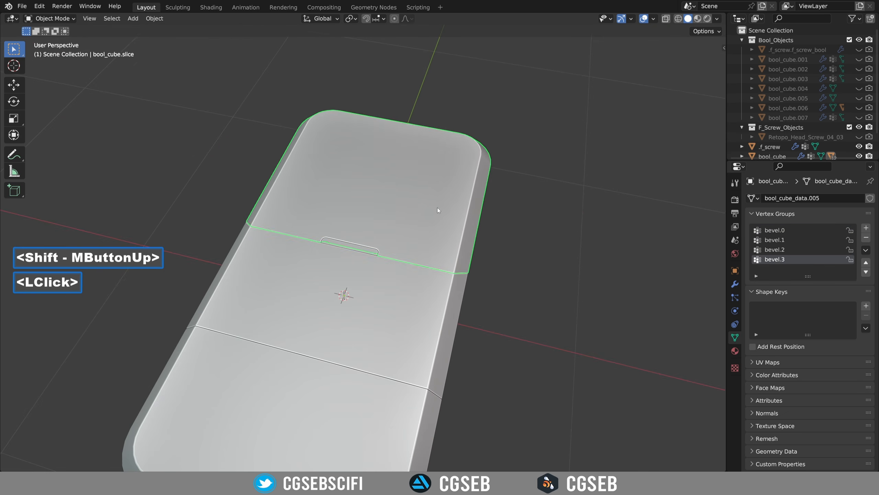
shift+middle_drag(437, 207, 445, 240)
scroll(426, 239, up, 3)
right_click(426, 239)
key(f)
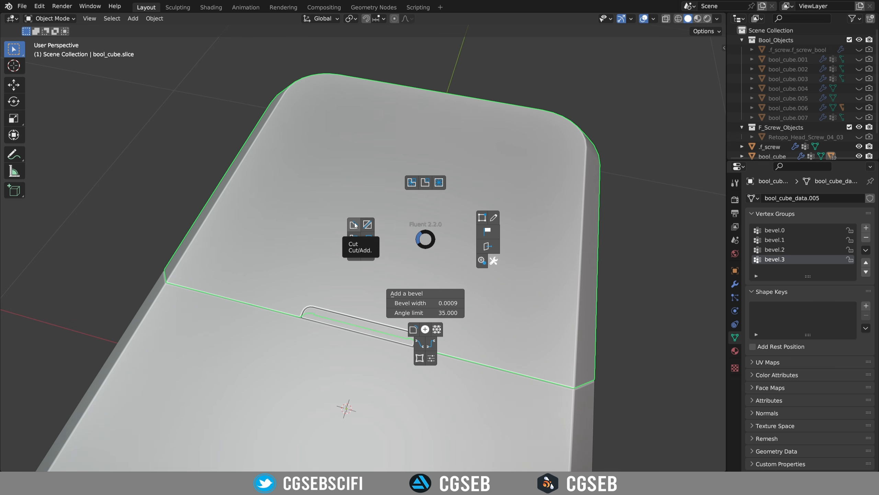
click(354, 224)
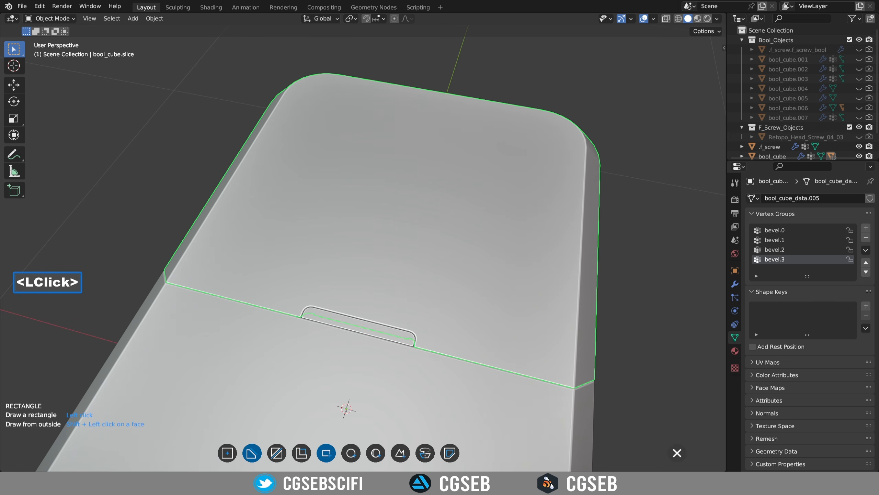
click(450, 453)
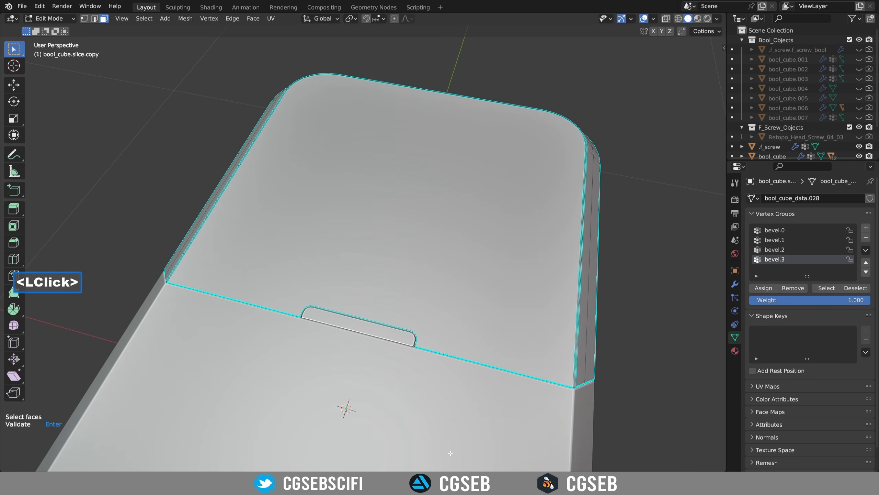
click(409, 134)
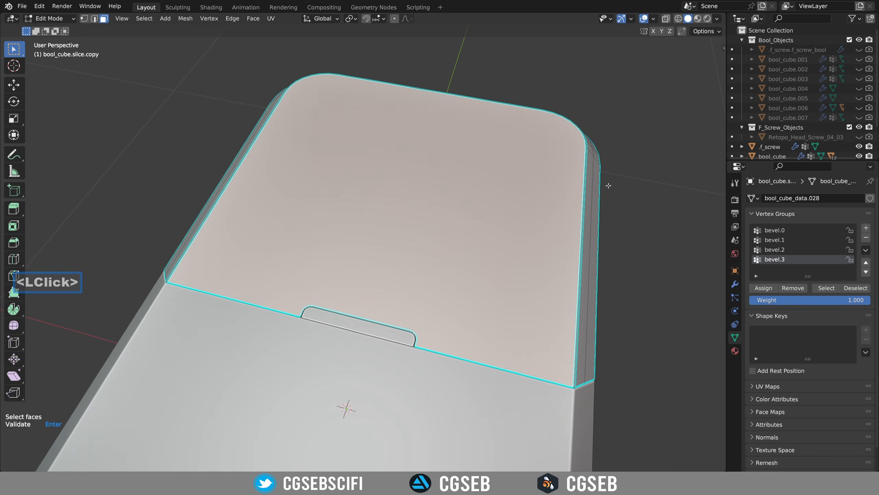
key(i)
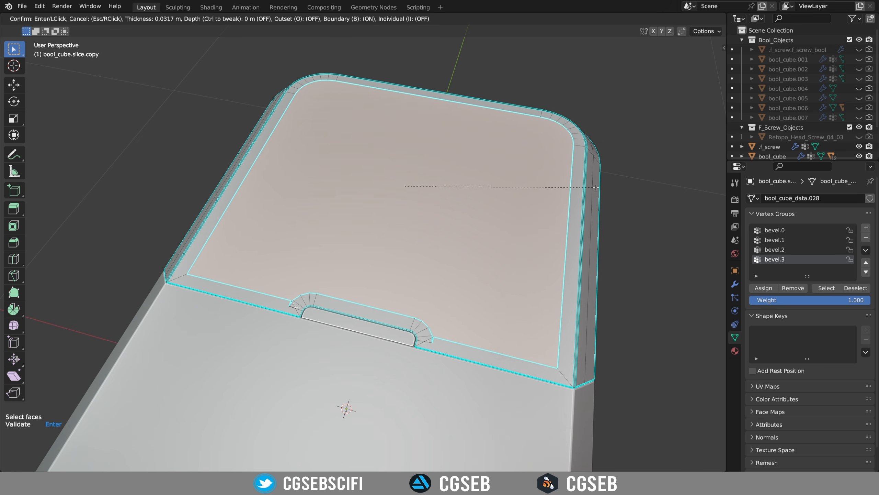
click(596, 188)
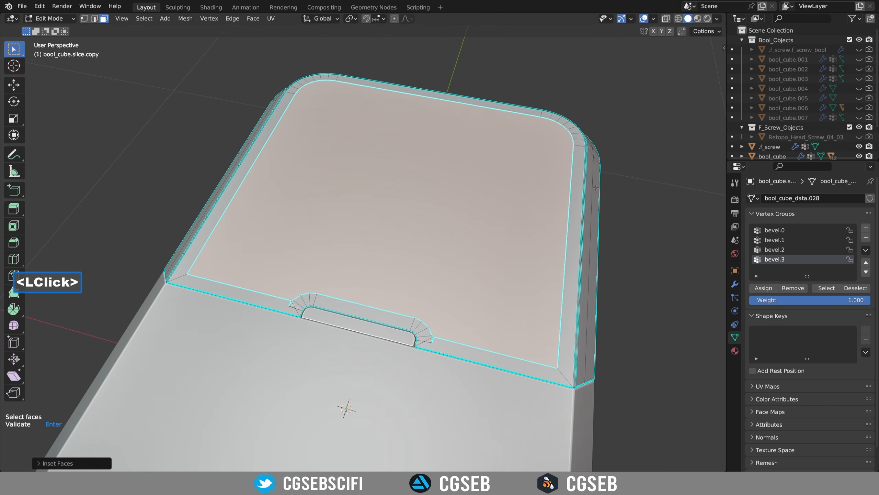
key(Return)
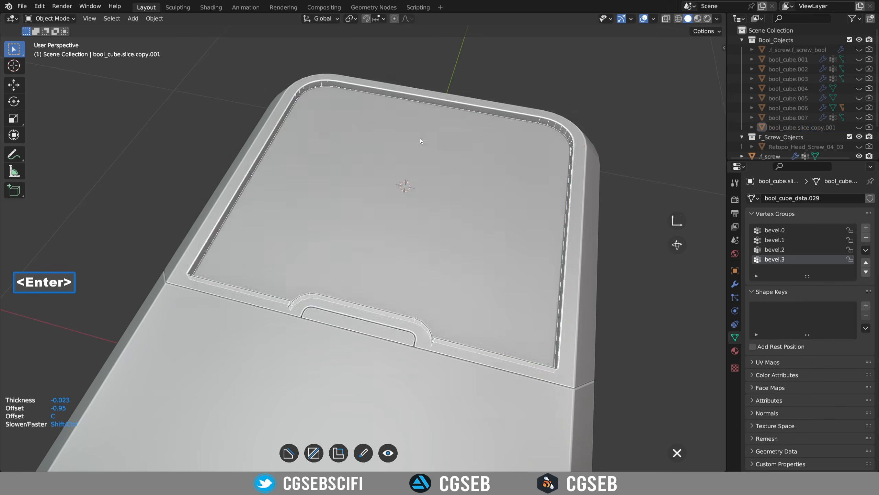
Step: Set the thickness of the inset cut to -0.05, sinking a recess into the end section's top
middle_drag(420, 138, 418, 132)
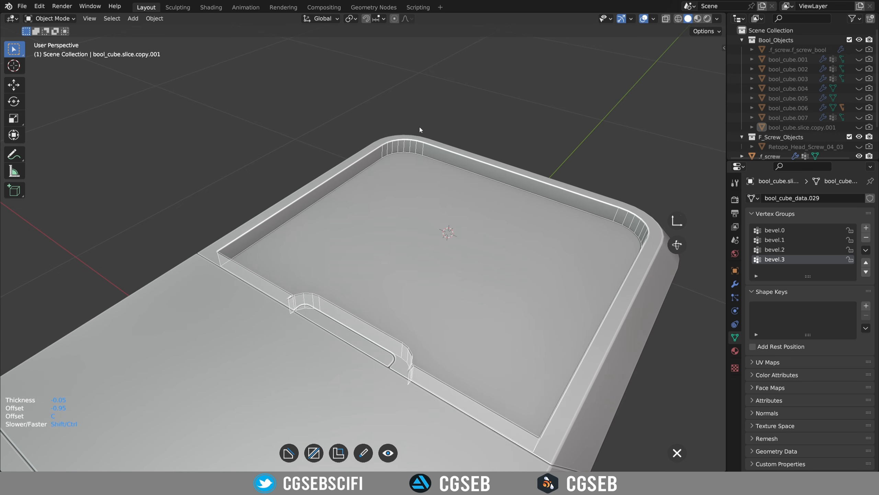
click(419, 127)
click(441, 193)
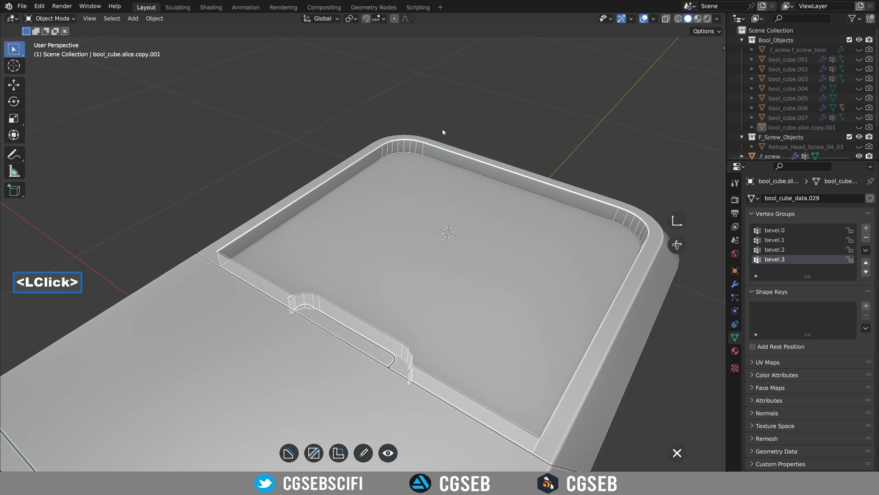
Step: Add a frame to the recess cut with a depth of about 0.027, width 0.03 and offset 0.06
click(443, 131)
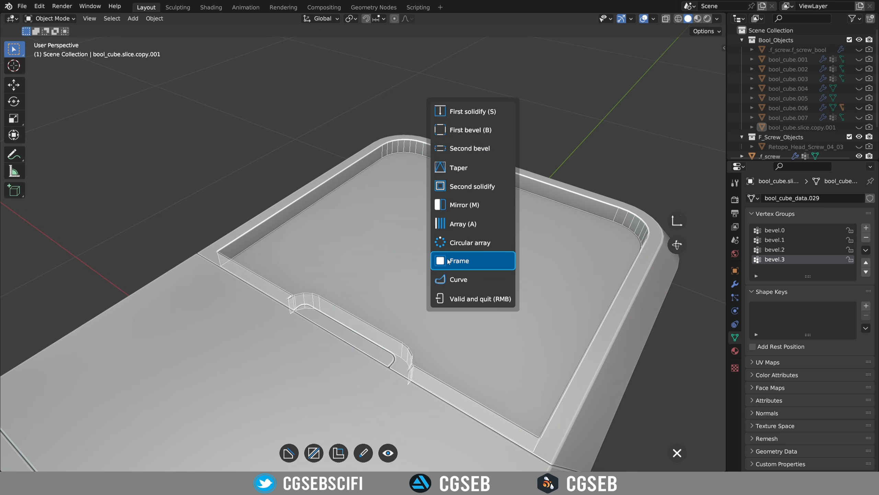
click(448, 260)
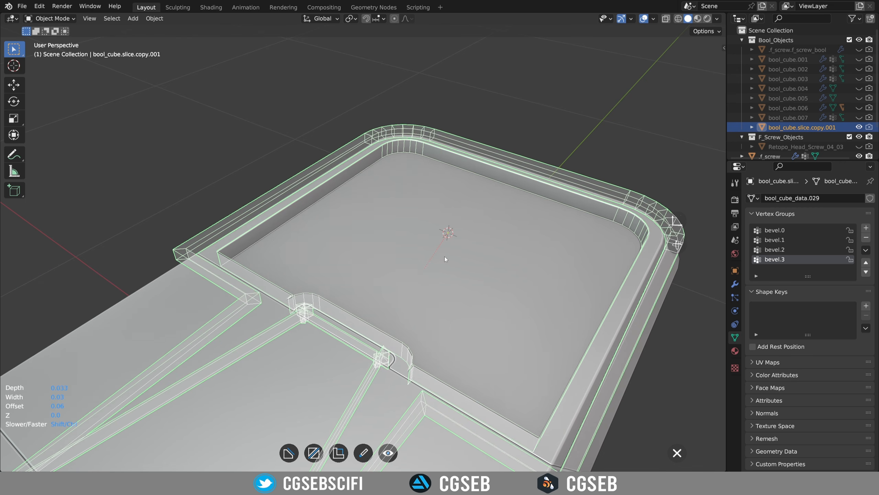
click(444, 257)
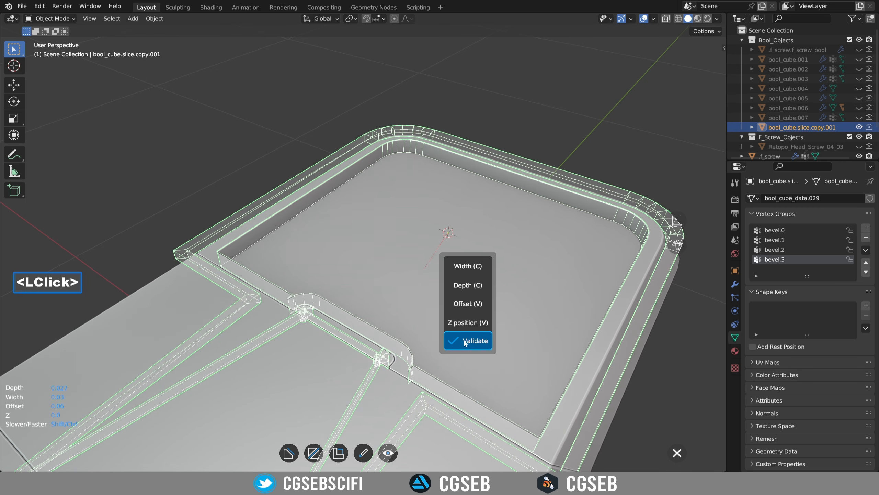
click(465, 342)
Step: Examine the frame outline around the recess, both at the rounded corners and near the small tab
scroll(461, 312, down, 2)
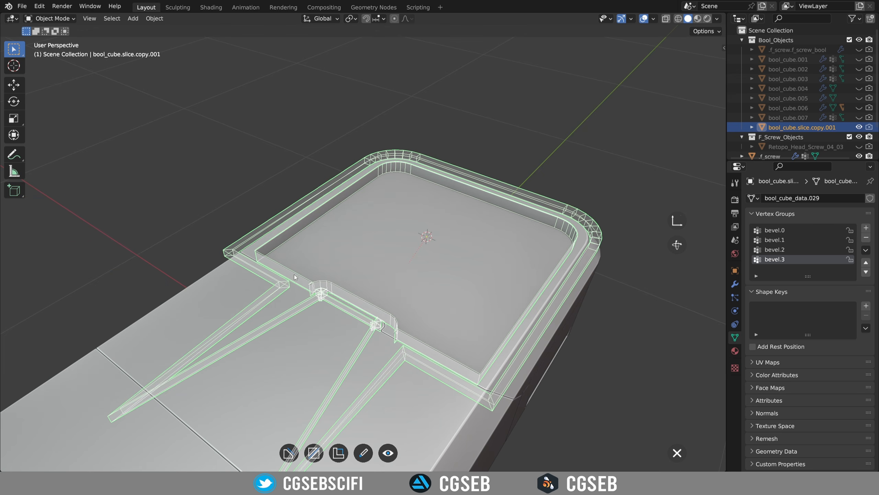
middle_drag(398, 269, 362, 231)
shift+middle_drag(428, 253, 341, 211)
middle_drag(341, 201, 346, 253)
shift+middle_drag(384, 259, 328, 220)
shift+middle_click(328, 222)
scroll(350, 185, up, 2)
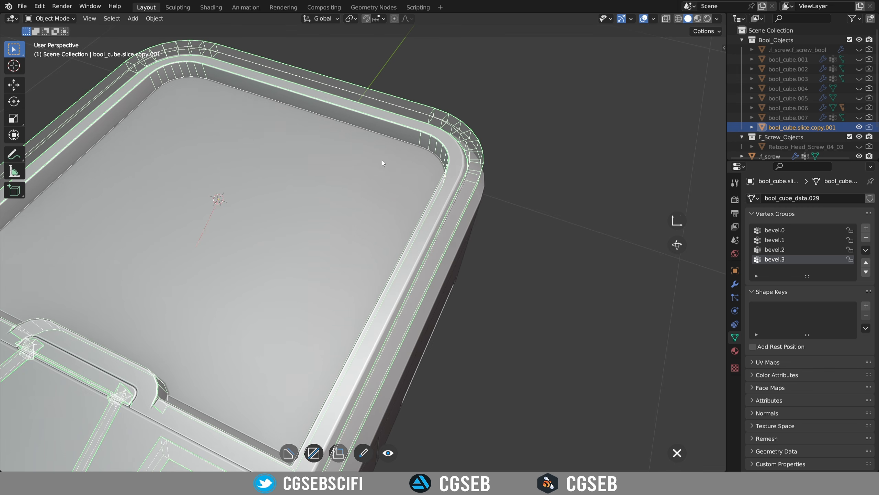
Step: Set the recess frame cutter's width to 0.011 and its offset to about 0.018, then validate the Frame settings
shift+middle_drag(382, 163, 375, 142)
click(375, 141)
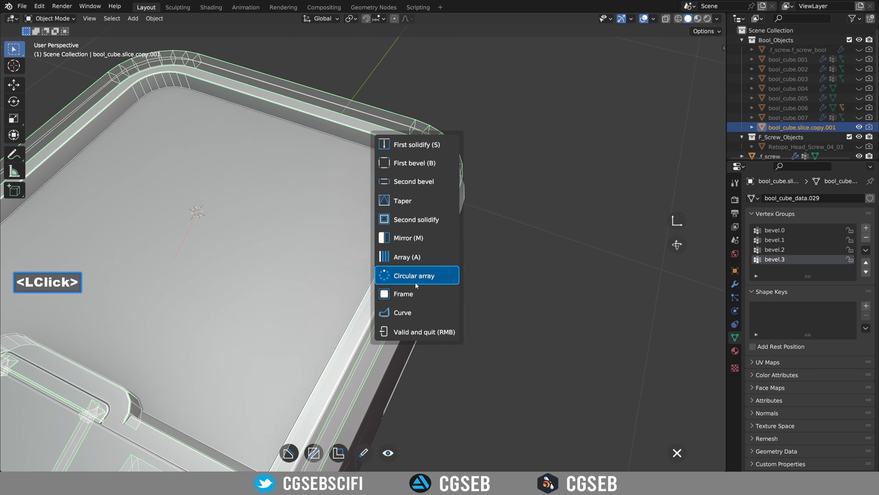
click(422, 293)
click(422, 293)
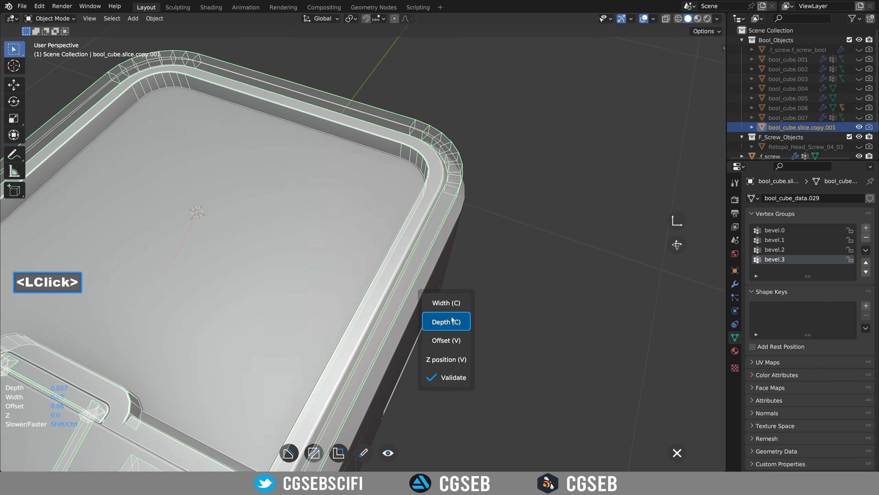
shift+click(455, 306)
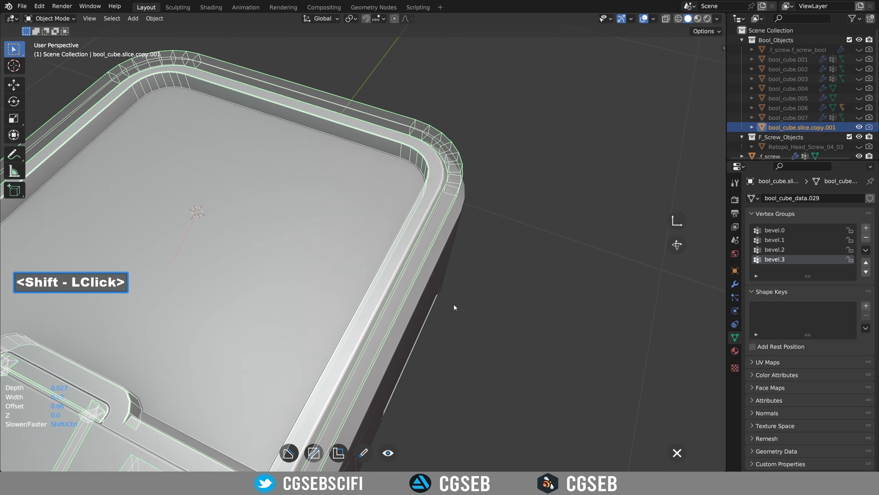
click(435, 300)
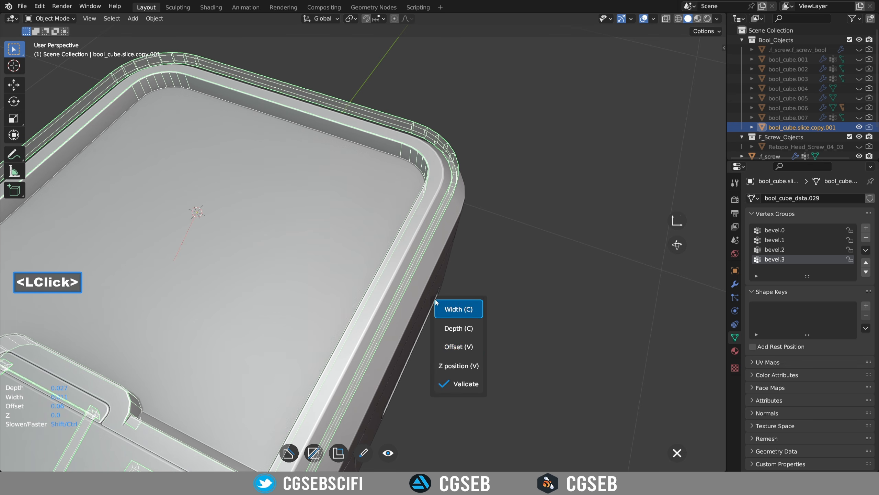
click(467, 347)
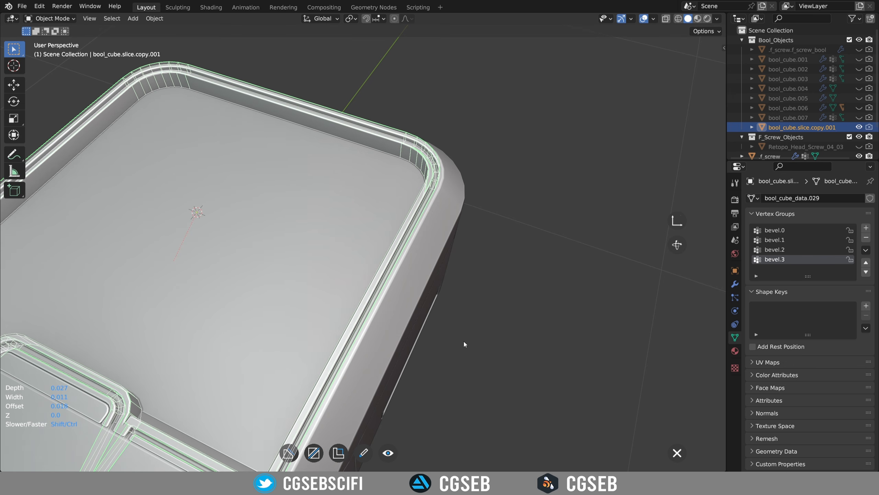
shift+click(464, 341)
click(483, 420)
Step: Examine the frame groove around the recess's rounded corner from several angles
middle_drag(484, 420, 381, 109)
shift+scroll(362, 287, up, 1)
scroll(381, 108, up, 4)
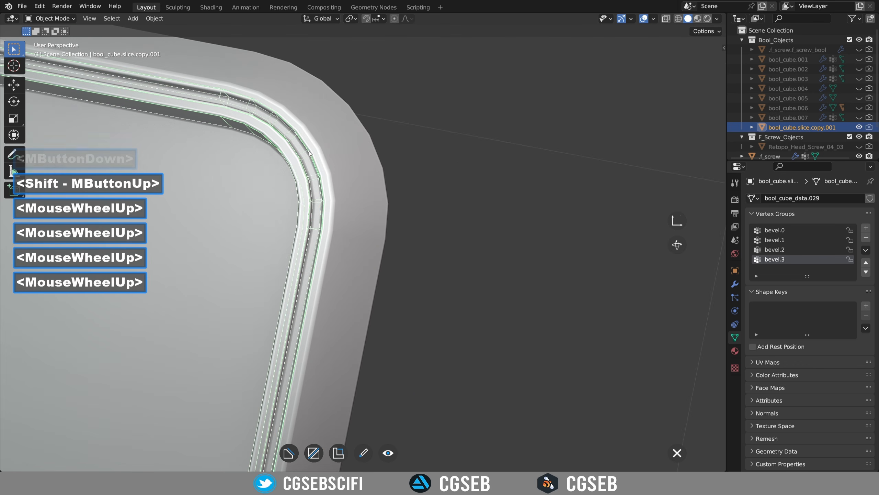
click(382, 108)
scroll(297, 171, down, 4)
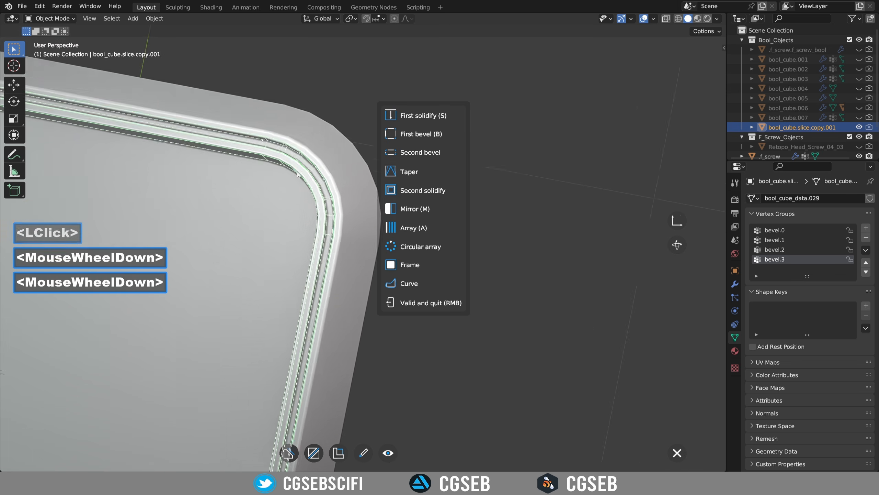
middle_drag(327, 176, 297, 178)
scroll(290, 190, up, 4)
scroll(291, 189, down, 2)
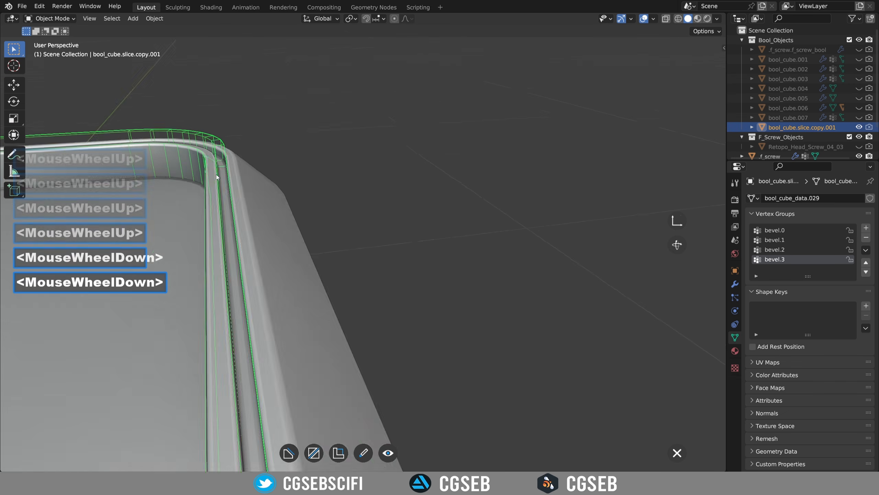
middle_drag(215, 174, 245, 159)
scroll(342, 149, down, 4)
Step: Readjust the Frame settings to a width of about 0.016 and a depth of about 0.014, and validate
click(342, 156)
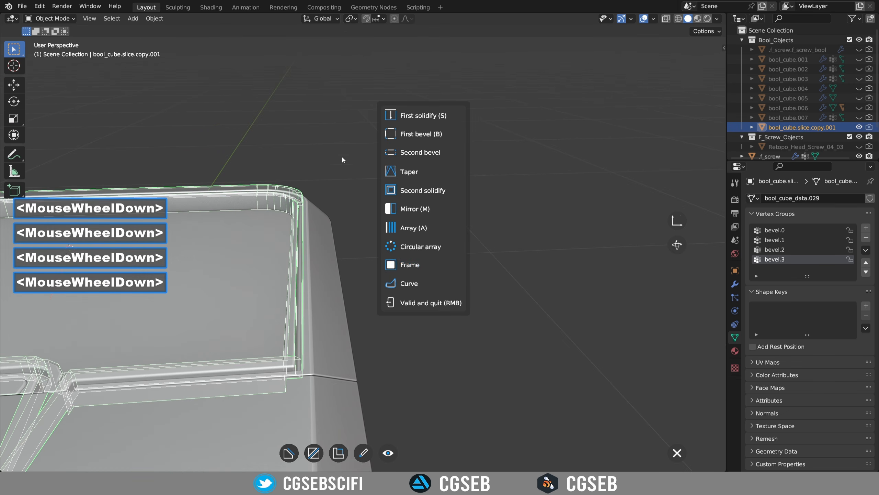
click(417, 269)
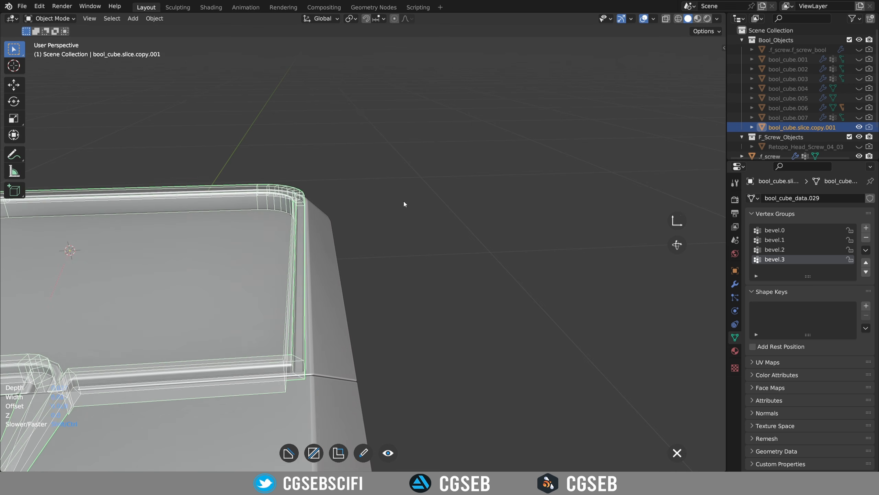
click(429, 248)
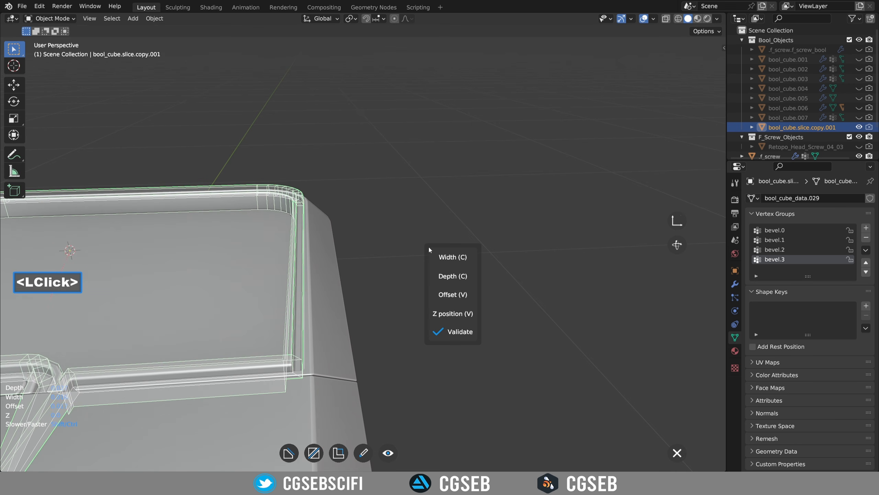
click(449, 274)
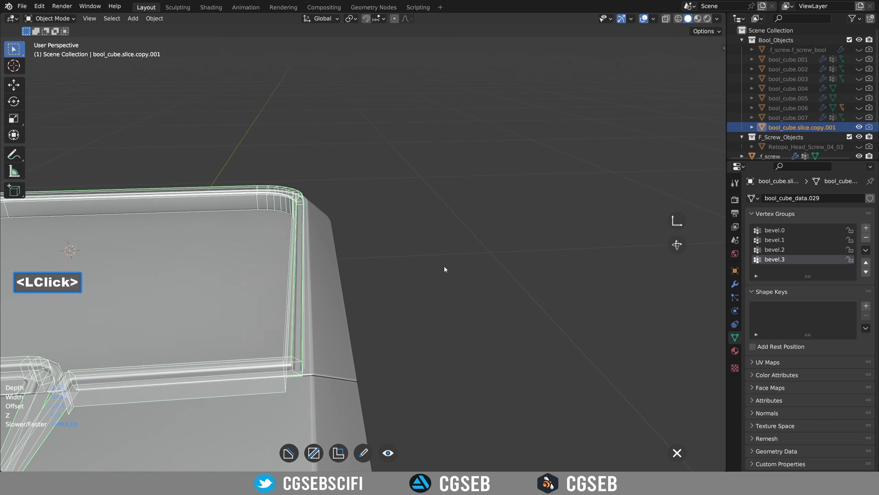
shift+click(437, 264)
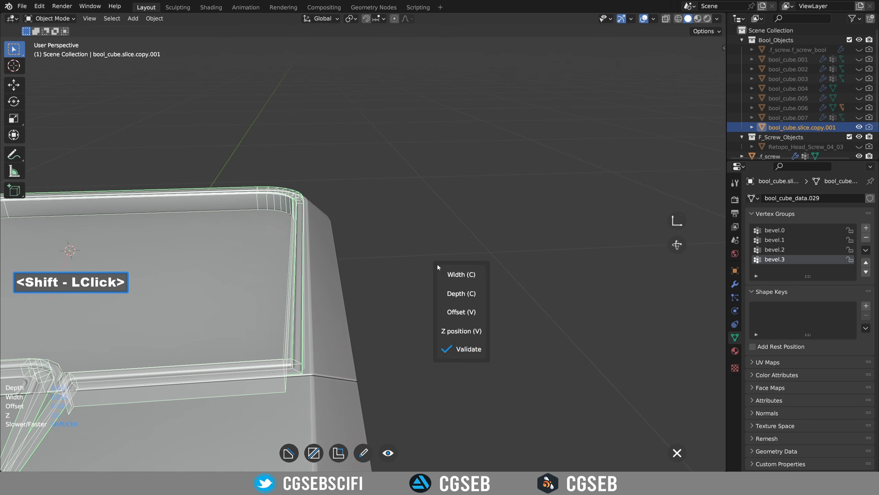
click(479, 349)
Step: Draw a rectangular box over the handle side of the frame cutter, up to near the recess's middle, to trim that part away
scroll(424, 215, down, 3)
middle_drag(423, 214, 384, 349)
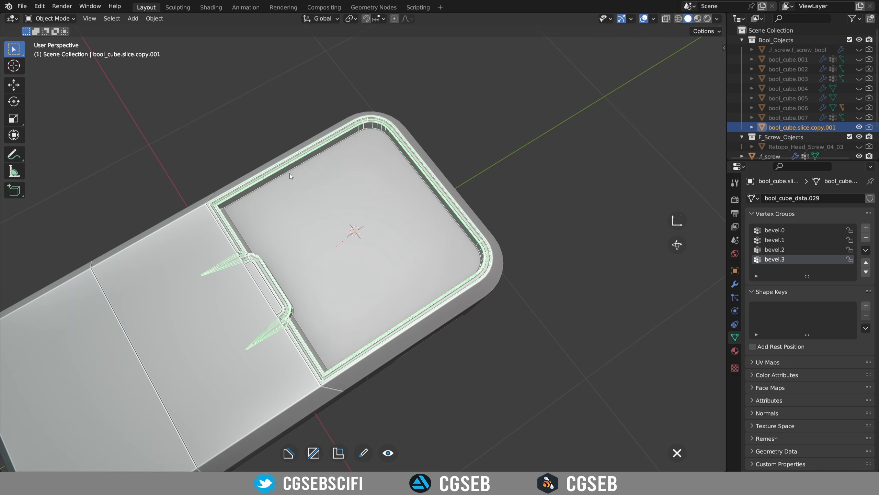
scroll(371, 262, up, 1)
middle_drag(371, 262, 381, 390)
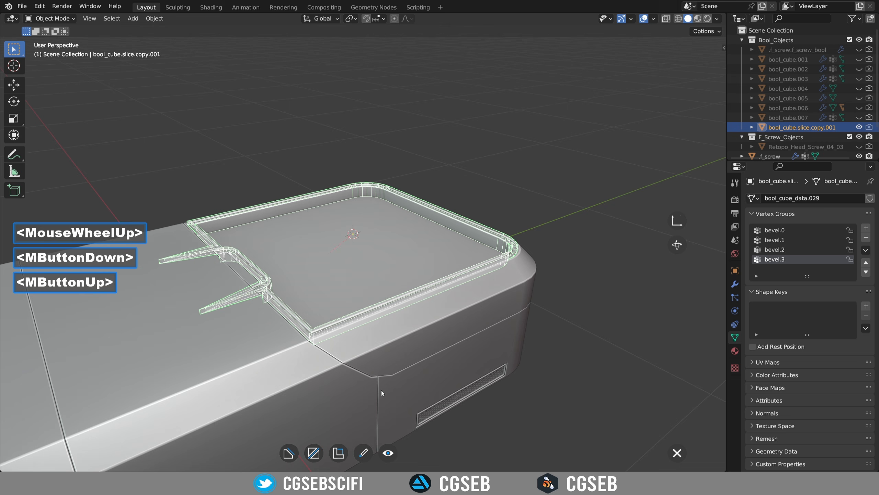
shift+click(364, 453)
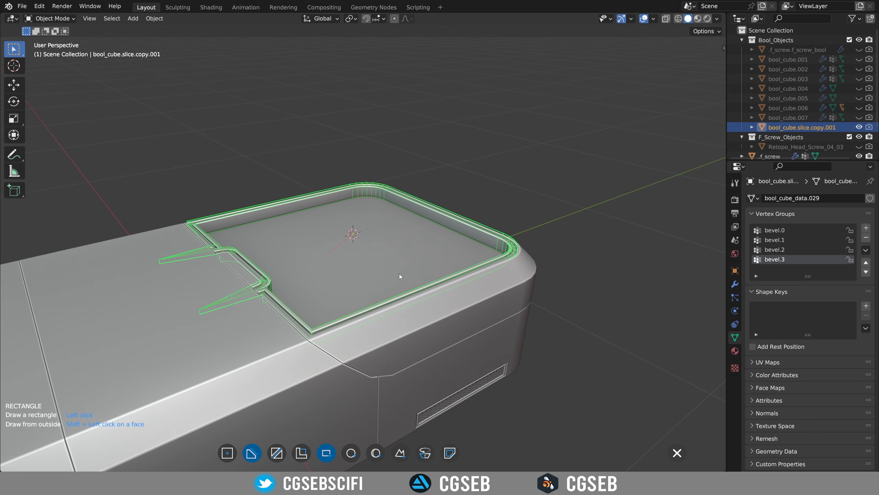
right_click(360, 224)
middle_drag(359, 225, 365, 246)
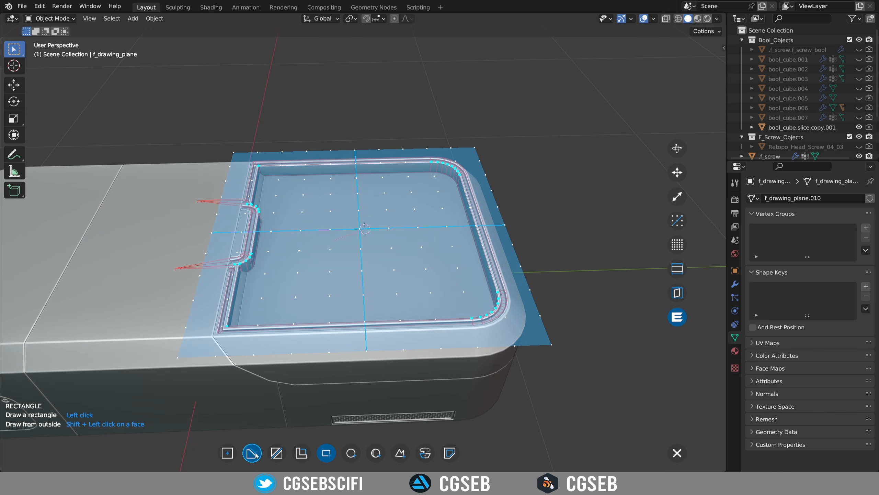
click(332, 149)
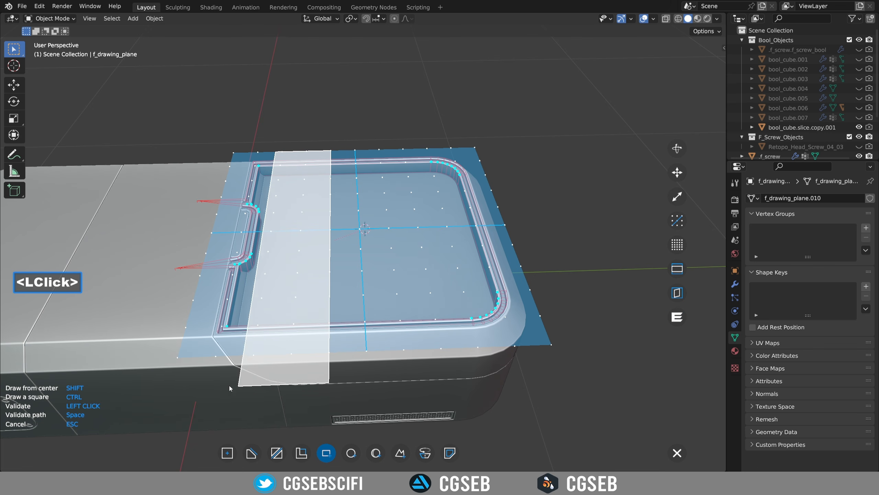
click(75, 364)
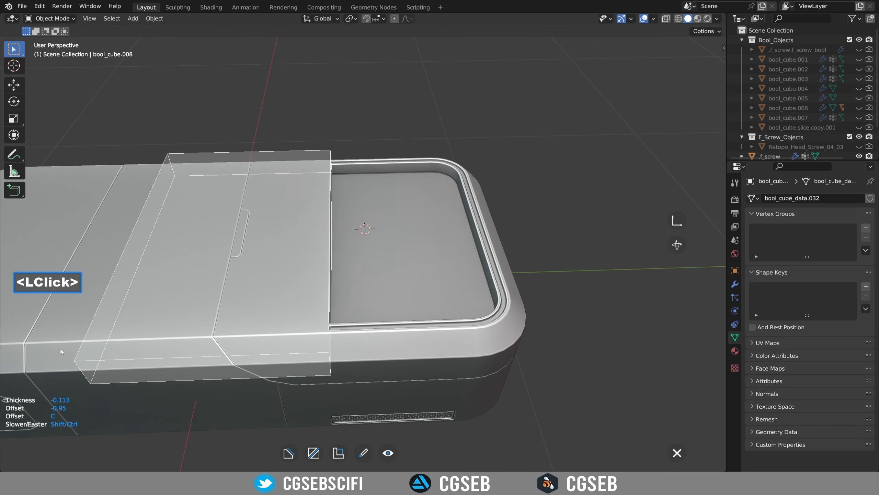
click(36, 335)
click(66, 399)
middle_drag(339, 301, 468, 231)
scroll(467, 231, up, 1)
right_click(467, 231)
Step: Examine the trimmed frame groove and the recess edge from several angles
scroll(389, 295, down, 4)
middle_drag(391, 293, 415, 278)
scroll(475, 222, up, 5)
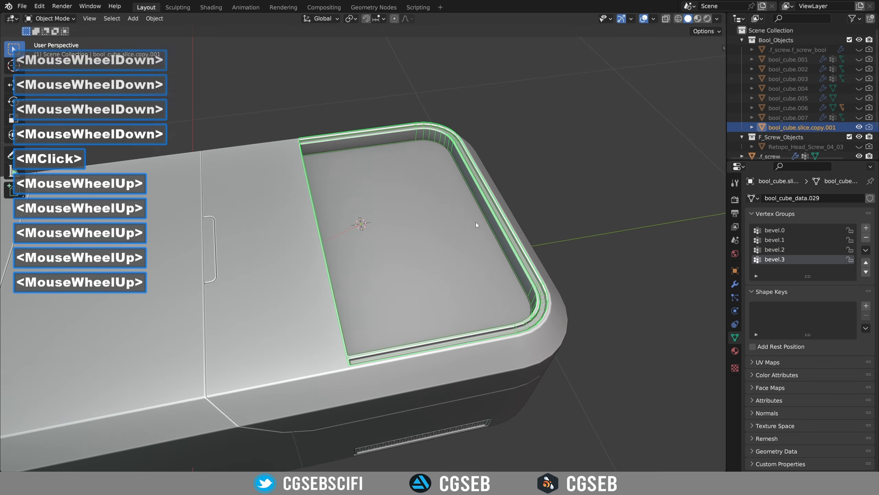
key(w)
mouse_move(484, 212)
middle_down()
mouse_move(491, 242)
mouse_move(495, 215)
middle_up()
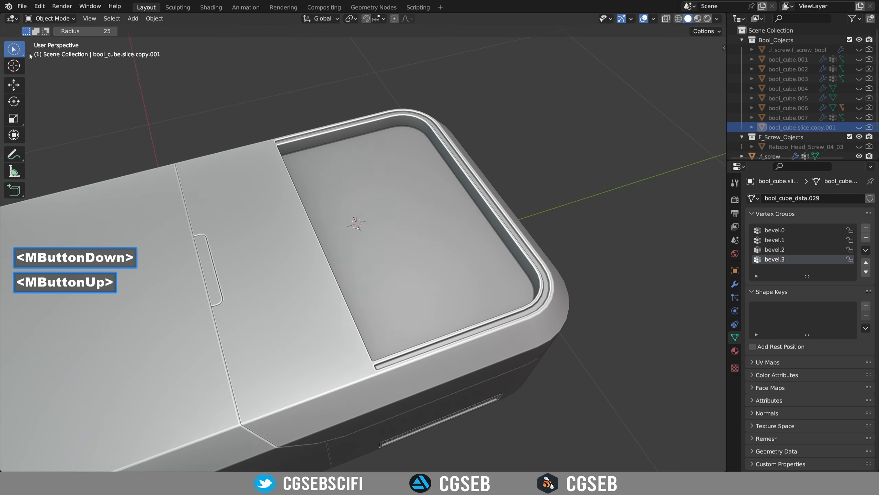
middle_drag(483, 243, 426, 253)
shift+scroll(348, 225, up, 1)
scroll(348, 226, up, 7)
scroll(356, 223, down, 6)
middle_drag(426, 252, 446, 248)
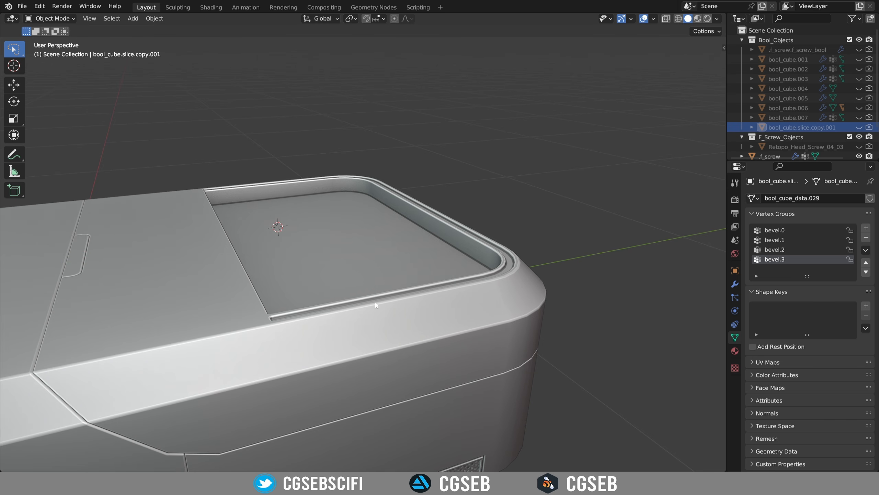
middle_drag(343, 277, 387, 225)
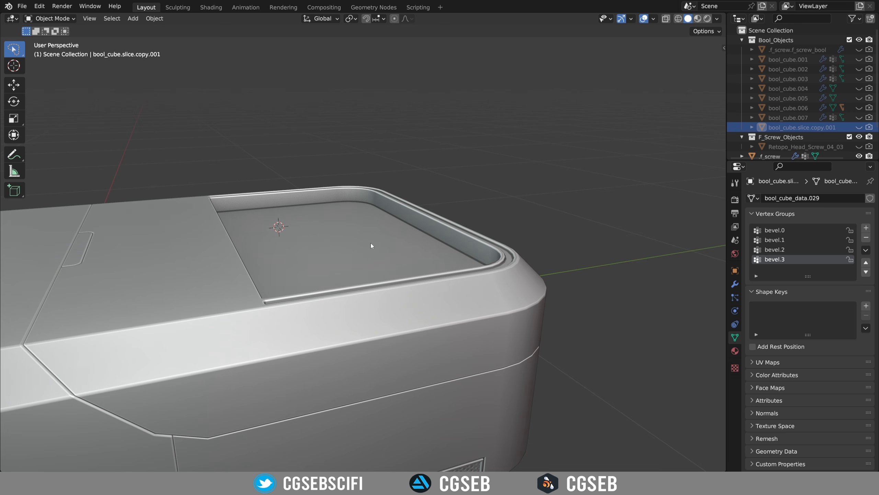
middle_drag(353, 244, 365, 257)
Step: Show the boolean cutters, extract a separate piece from the recess's frame cutter, and hide the cutters again
key(less)
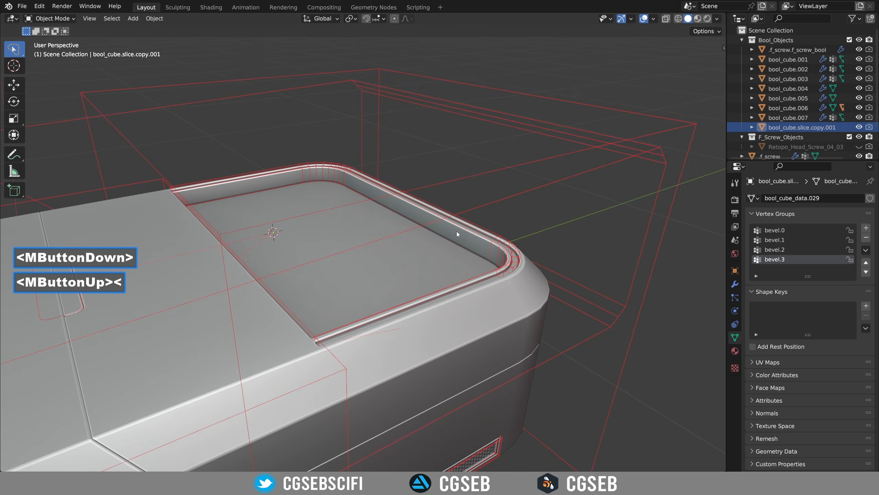
click(483, 238)
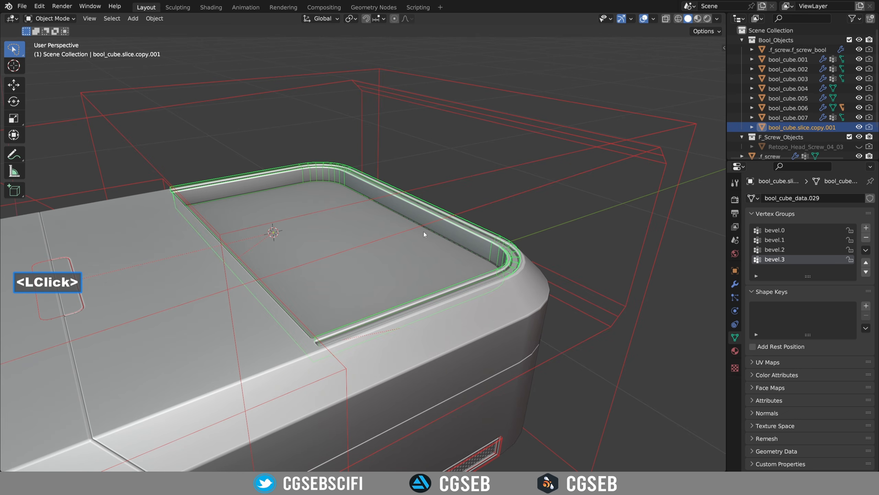
key(f)
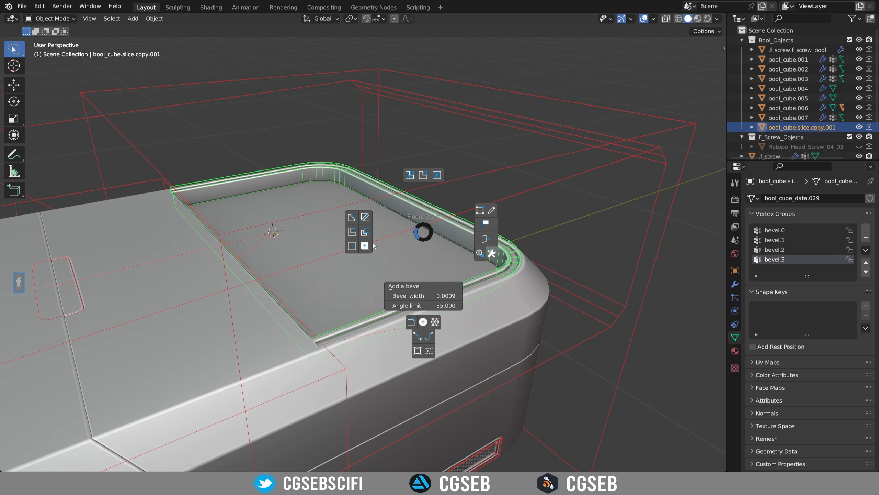
shift+click(365, 246)
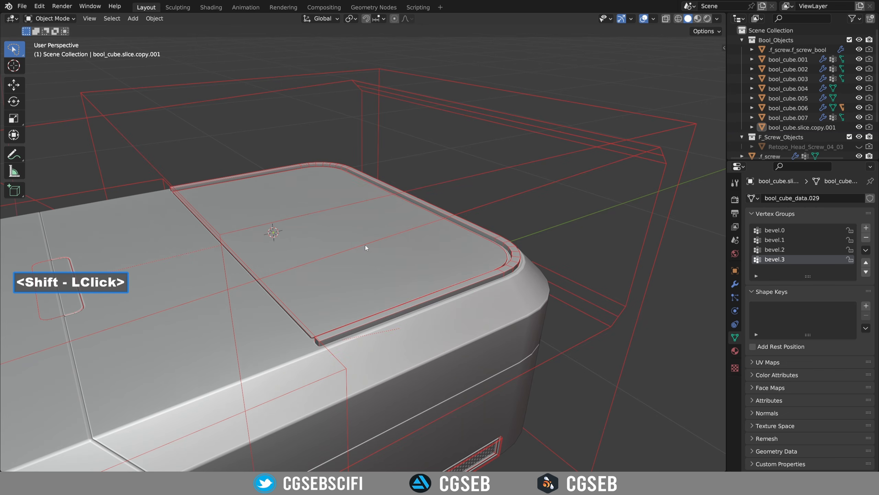
scroll(366, 245, up, 2)
middle_drag(401, 275, 380, 271)
middle_drag(488, 353, 534, 324)
key(less)
Step: Select the extracted piece on the recess and remove its .f_Frame modifier
click(429, 292)
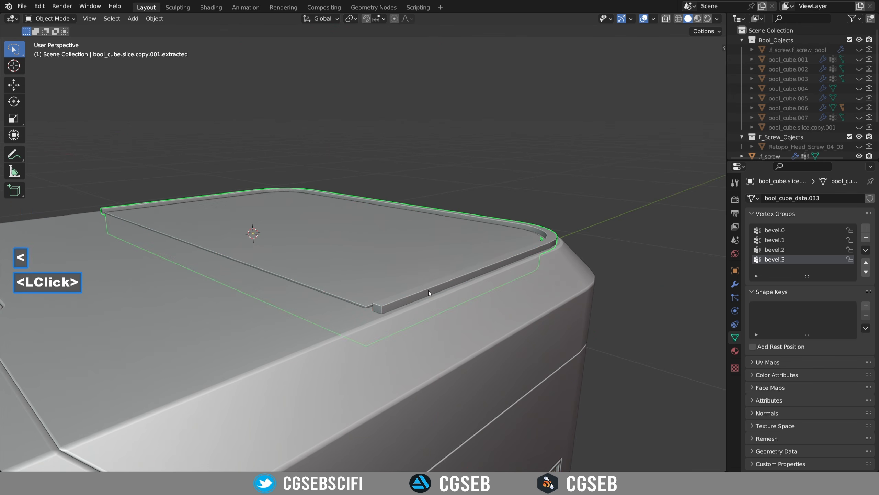
key(f)
right_click(439, 287)
middle_drag(439, 287, 512, 246)
scroll(398, 274, up, 2)
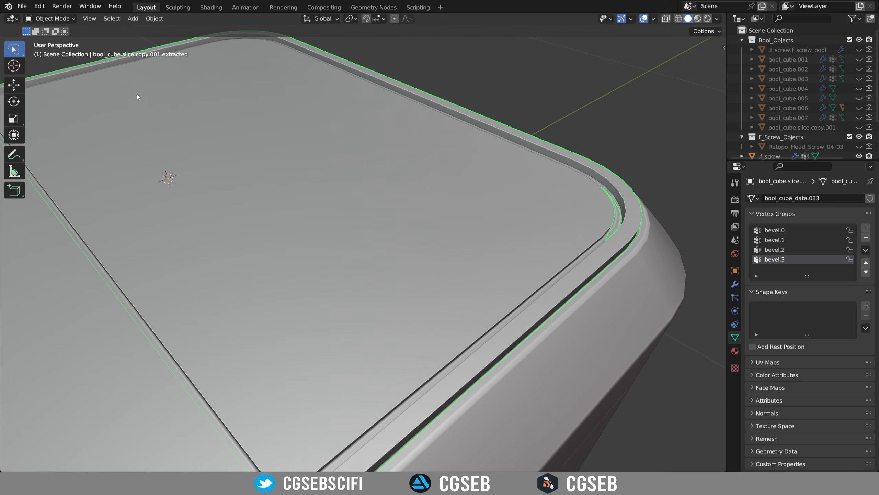
shift+middle_drag(443, 243, 463, 179)
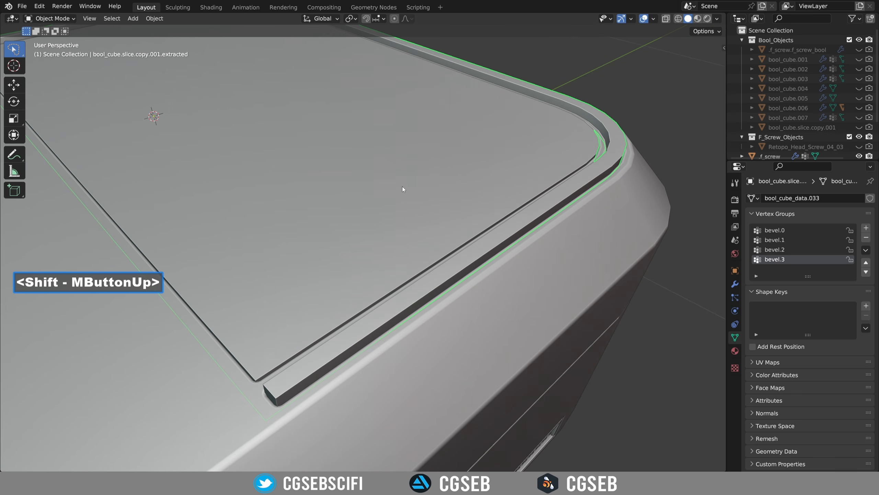
click(388, 198)
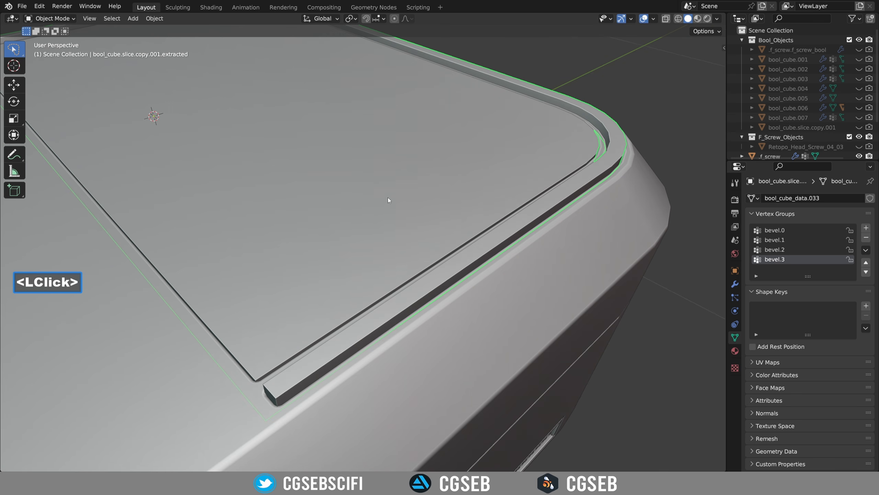
click(734, 287)
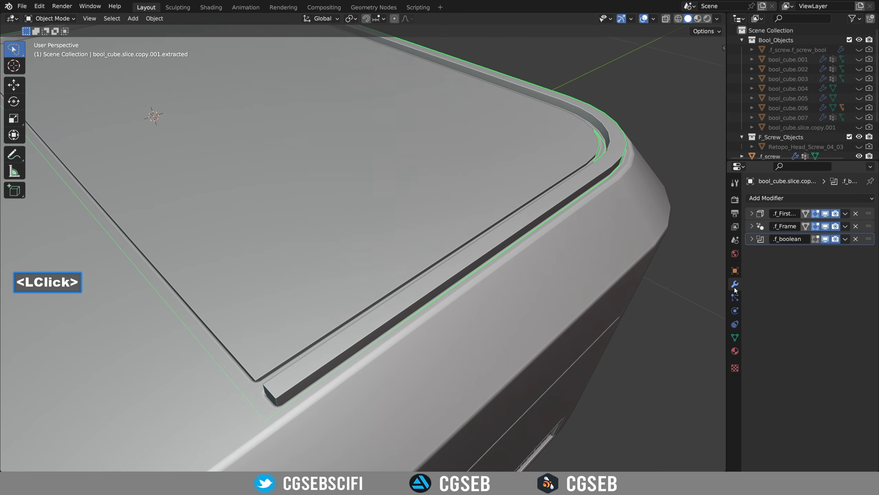
click(751, 226)
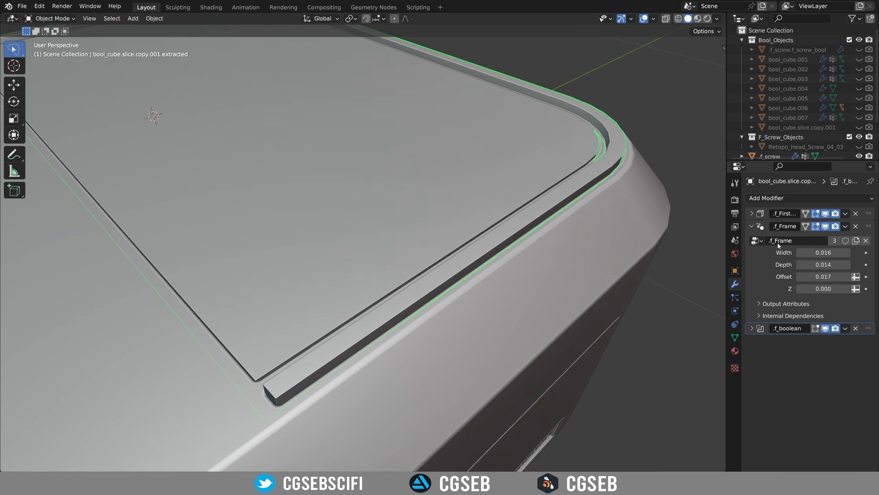
click(855, 226)
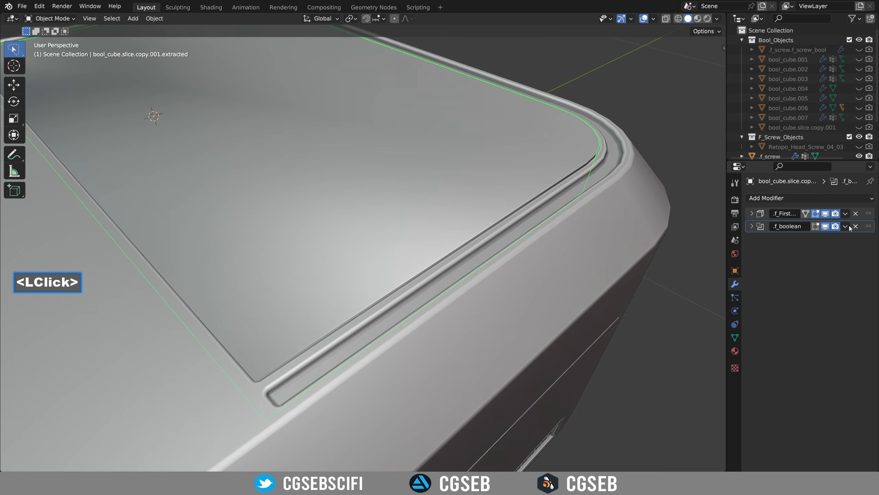
Step: Add a bevel to the extracted piece with a width of 0.0009 and an angle limit of 35
middle_drag(319, 205, 318, 192)
mouse_move(317, 192)
shift+middle_down()
mouse_move(320, 213)
mouse_move(323, 188)
shift+middle_up()
scroll(290, 189, up, 2)
scroll(290, 189, down, 1)
key(f)
click(324, 242)
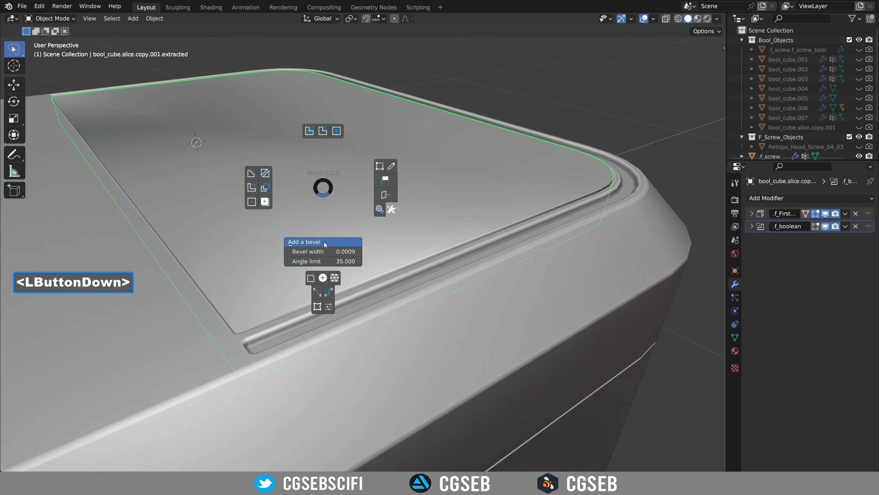
Step: Move the extracted panel piece up along the Z axis by about 0.03 m above the recess
key(g)
key(z)
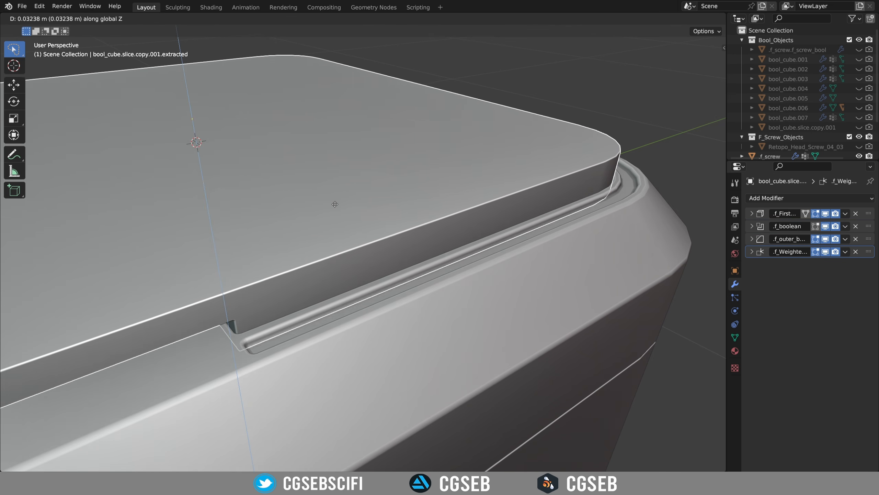
click(338, 208)
scroll(338, 207, down, 5)
shift+middle_drag(291, 242, 381, 228)
scroll(380, 235, up, 1)
scroll(430, 213, up, 3)
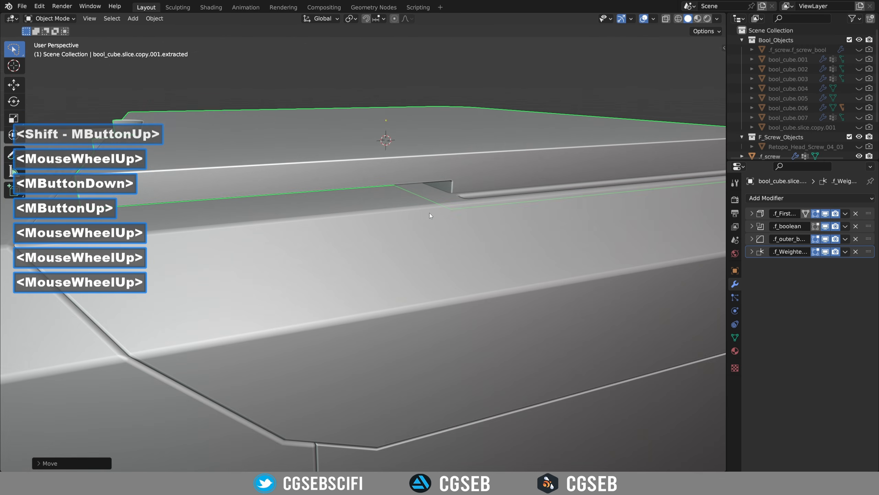
Step: Show the boolean cutters, raise the box cutter trimming the panel piece about 0.07 m along Z, and hide the cutters again
scroll(429, 213, down, 1)
key(f)
click(428, 155)
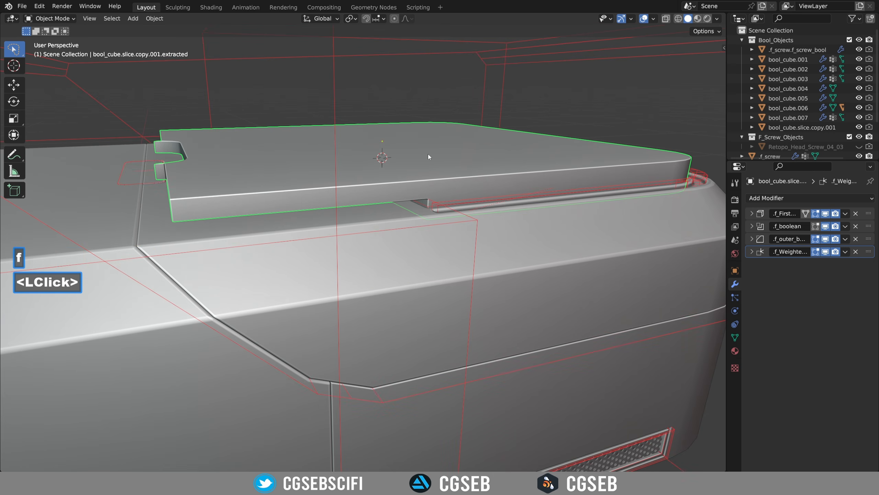
click(481, 221)
click(478, 219)
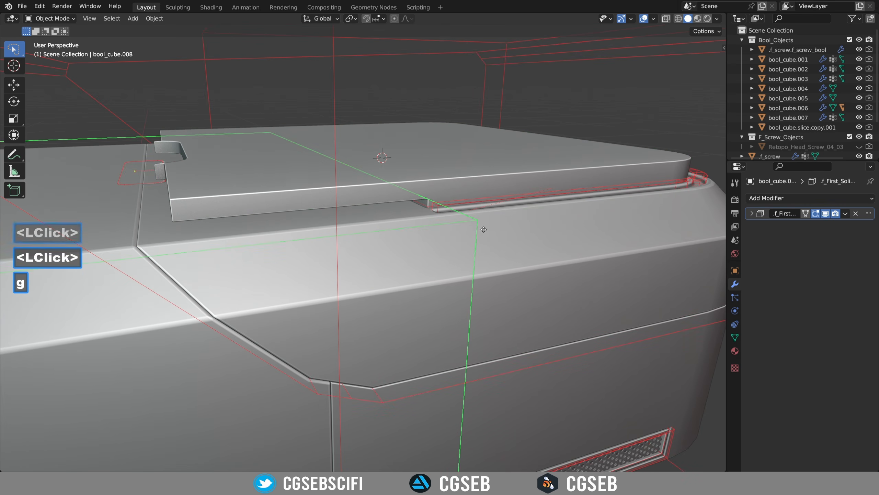
key(g)
key(z)
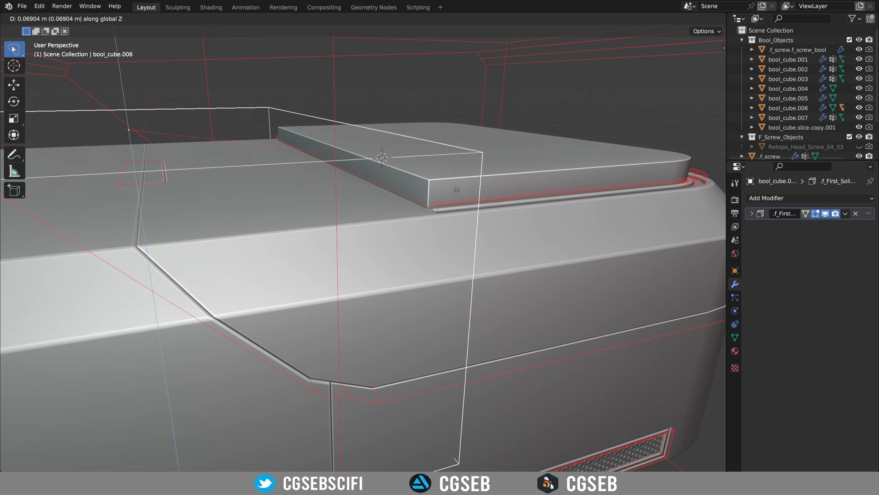
click(464, 195)
middle_drag(424, 184, 389, 243)
mouse_move(390, 242)
middle_down()
mouse_move(388, 226)
mouse_move(403, 218)
mouse_move(393, 233)
middle_up()
double_click(452, 227)
Step: Add a second bevel about 0.012 wide to the raised panel piece, reducing its segments to form a flat chamfer
middle_drag(452, 227, 334, 224)
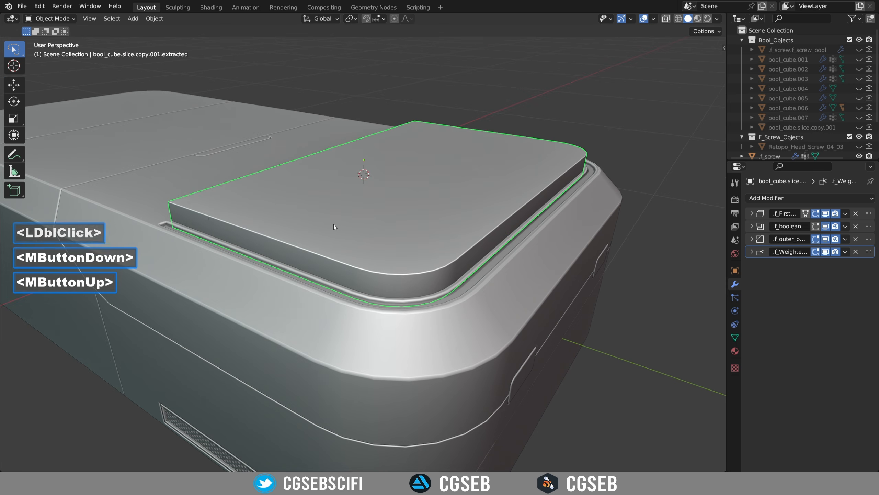
middle_drag(524, 158, 410, 230)
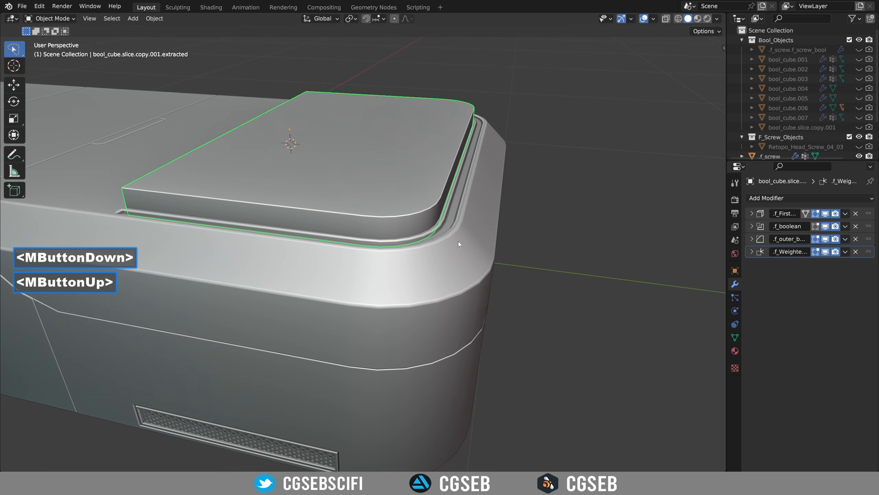
middle_drag(398, 274, 378, 221)
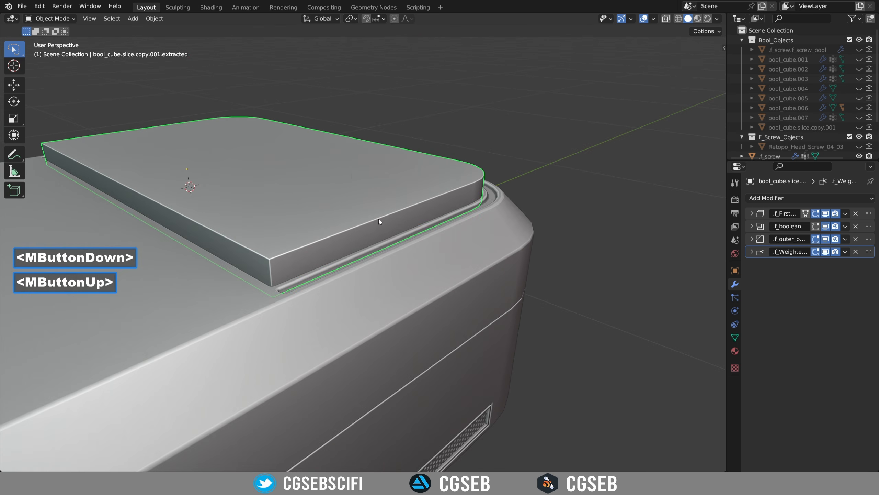
key(f)
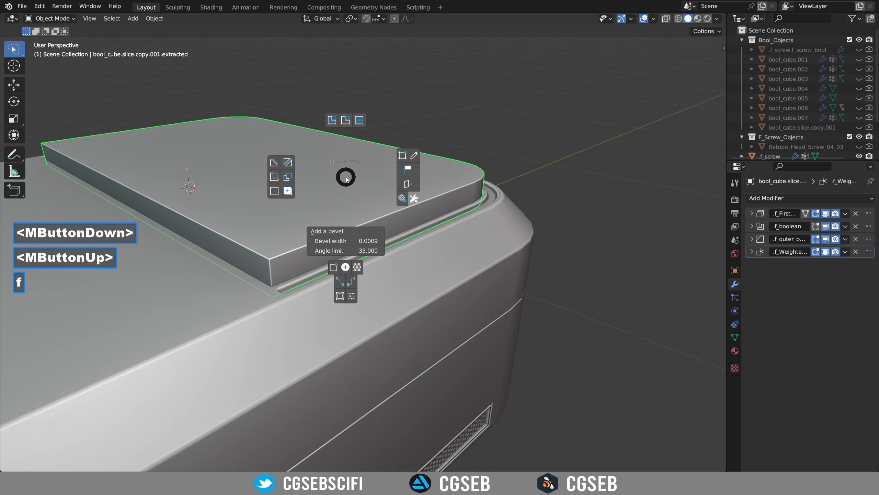
click(401, 157)
click(399, 157)
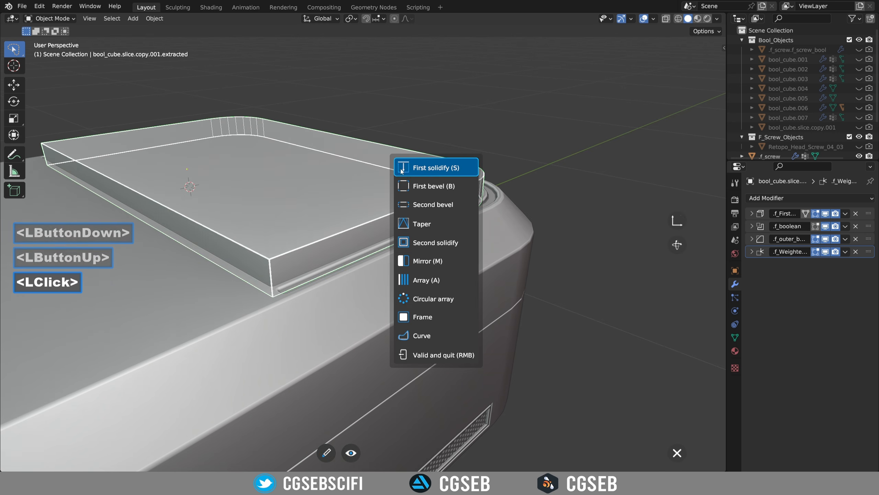
click(422, 202)
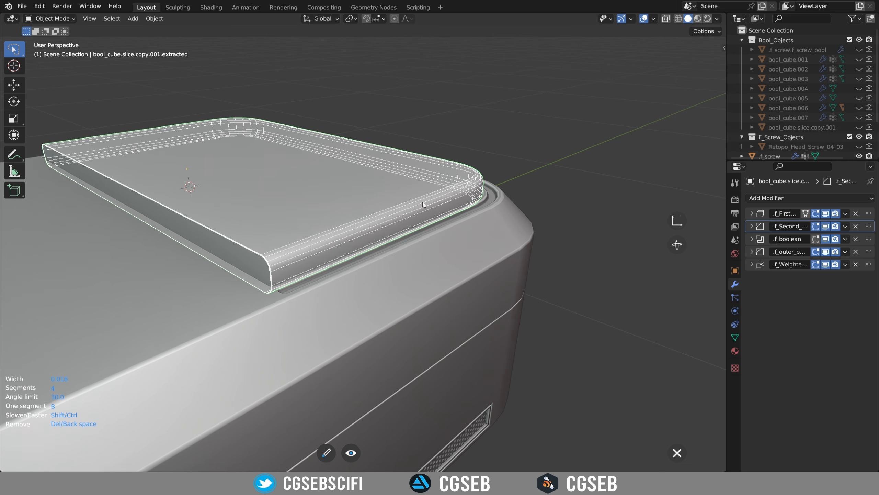
scroll(423, 202, down, 2)
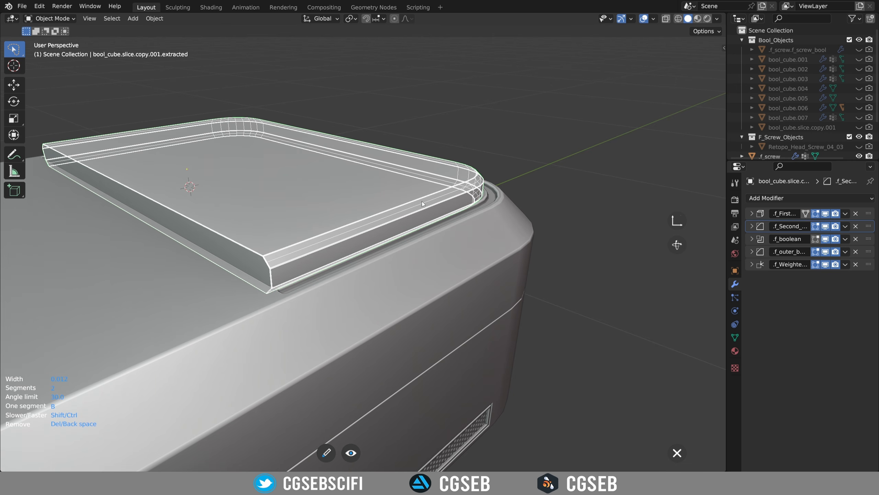
shift+click(422, 204)
click(450, 324)
Step: Examine the chamfered edges of the raised panel piece from several angles
scroll(436, 295, down, 3)
mouse_move(424, 278)
middle_down()
mouse_move(398, 267)
mouse_move(415, 279)
middle_up()
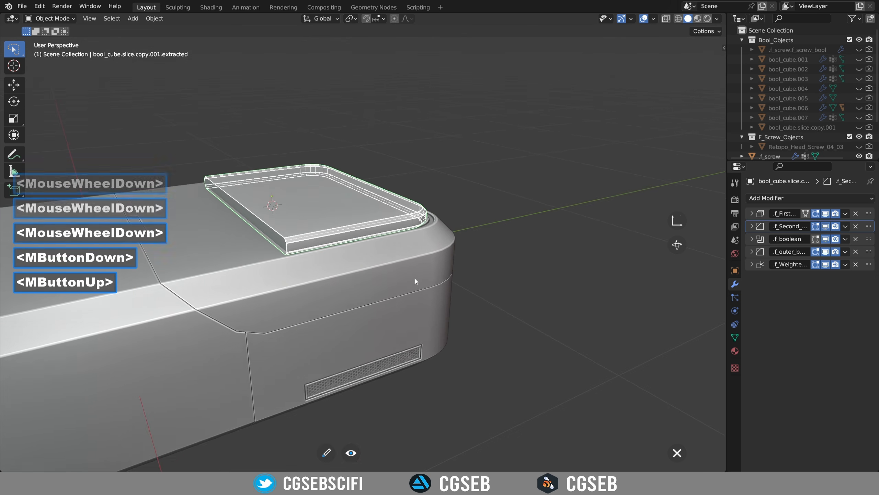
middle_drag(478, 159, 466, 225)
shift+scroll(493, 218, up, 1)
scroll(466, 225, up, 3)
scroll(466, 227, up, 2)
middle_drag(228, 192, 298, 257)
click(299, 257)
Step: Start a rectangular cut on the panel piece's upper face and align the drawing grid to the two end vertices of its straight, unchamfered edge
key(f)
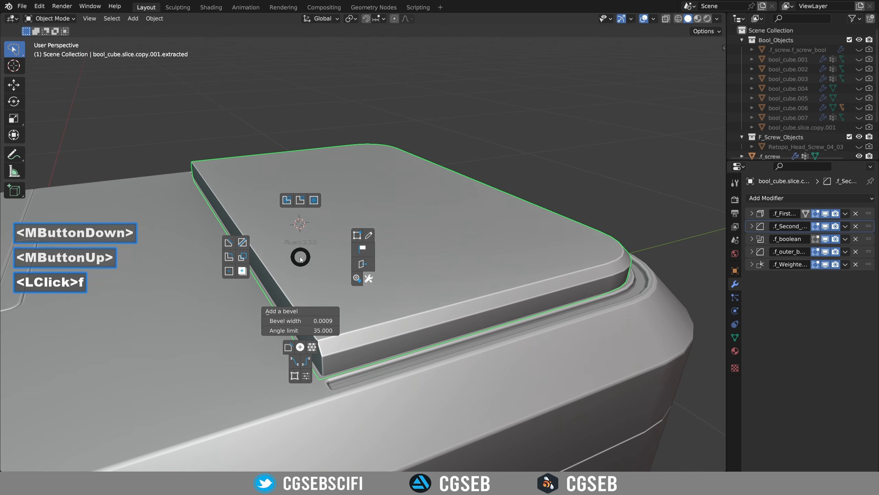
click(232, 243)
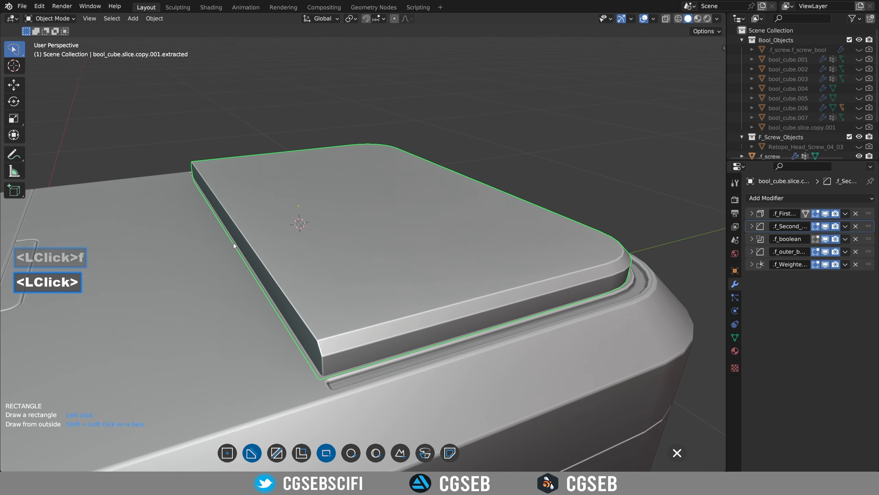
right_click(352, 204)
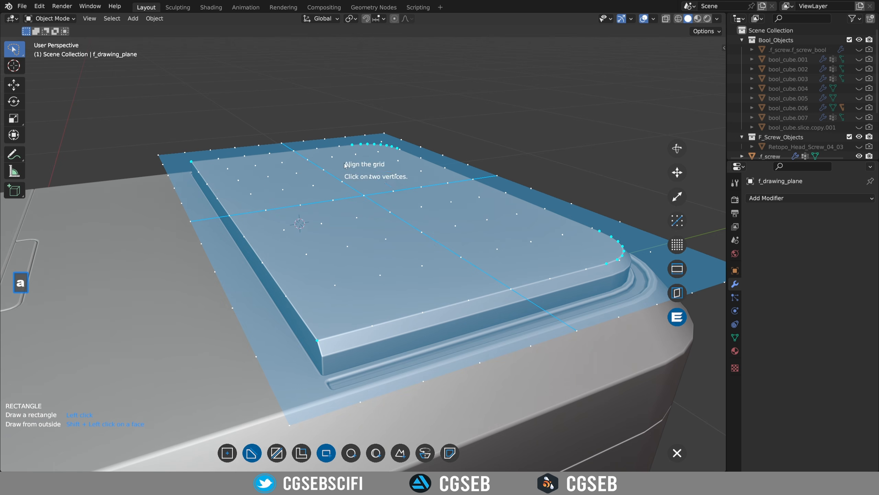
click(191, 163)
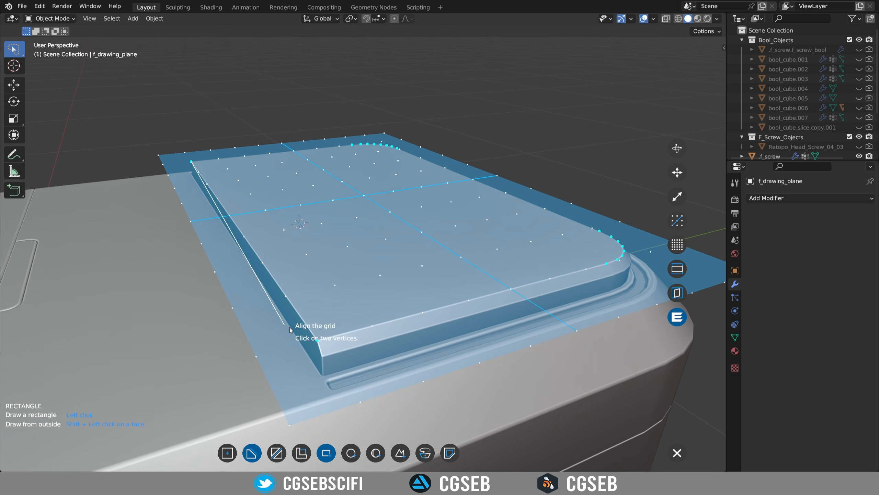
click(319, 337)
middle_drag(287, 233, 257, 330)
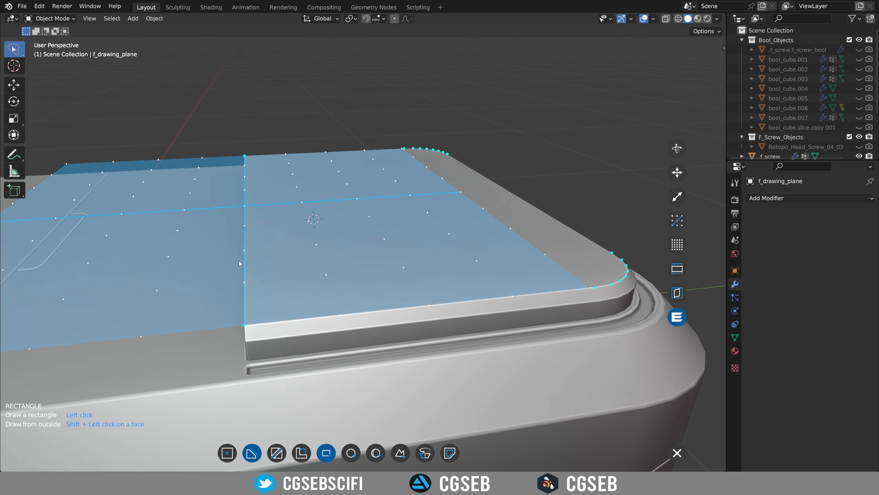
middle_drag(277, 240, 289, 232)
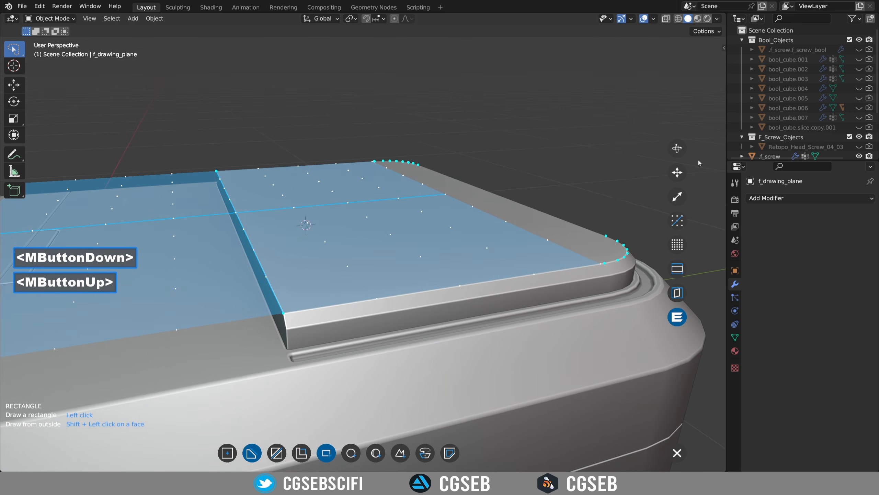
Step: Tilt the drawing plane around the panel piece's straight edge and validate the rotation
click(235, 212)
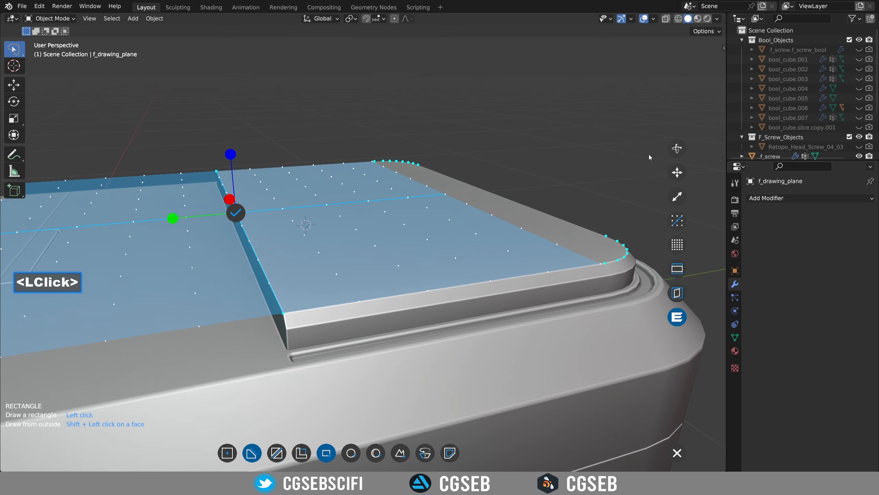
middle_drag(364, 168, 405, 208)
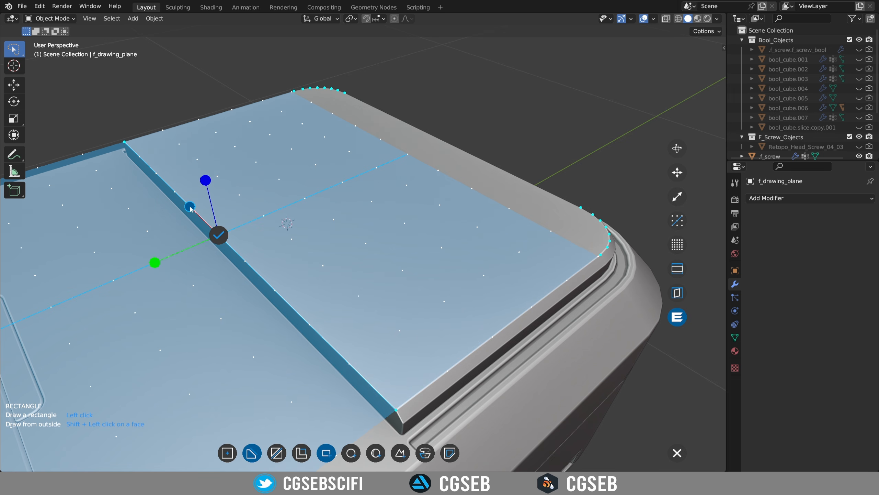
drag(190, 208, 74, 205)
mouse_move(219, 235)
middle_down()
mouse_move(248, 209)
mouse_move(225, 220)
middle_up()
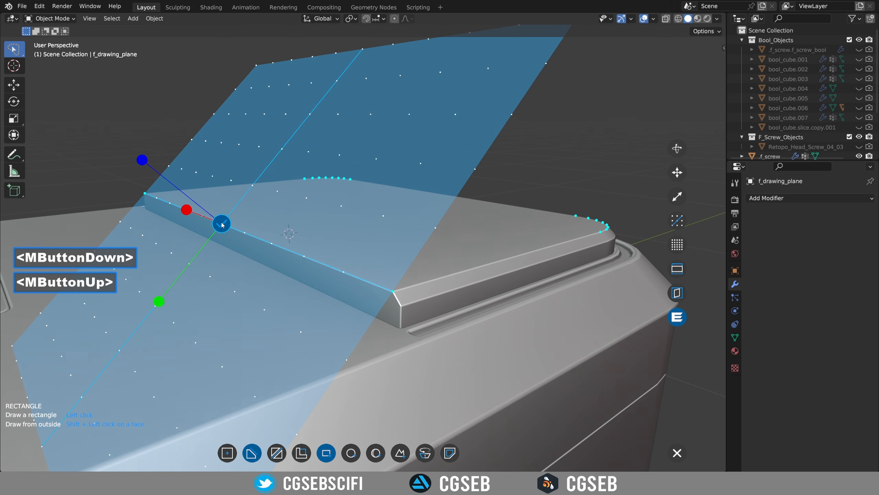
click(222, 225)
Step: Cut a sloped chamfer along the straight edge with a rectangle drawn from the edge's centre, using a thickness of -0.02
middle_drag(267, 244, 234, 223)
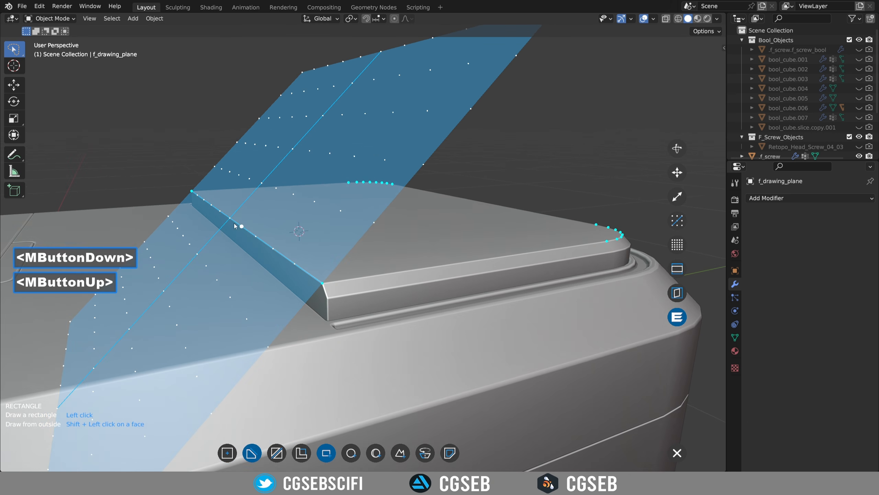
click(230, 219)
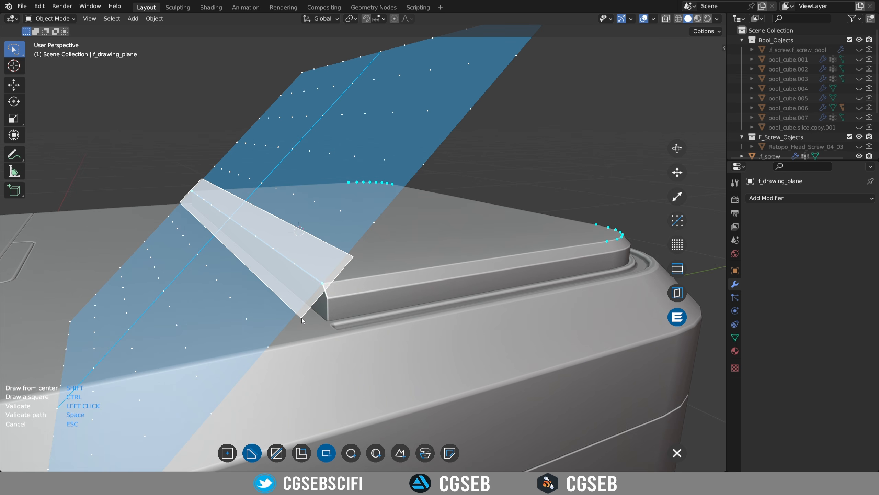
shift+click(303, 330)
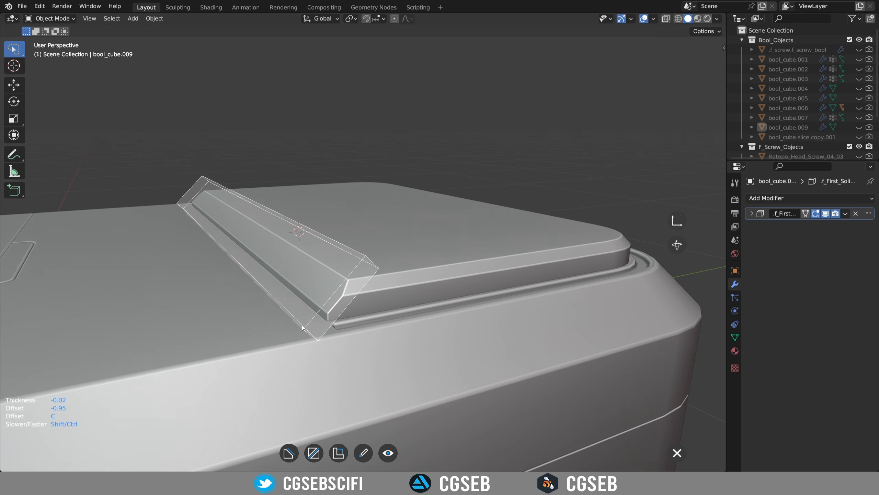
click(302, 327)
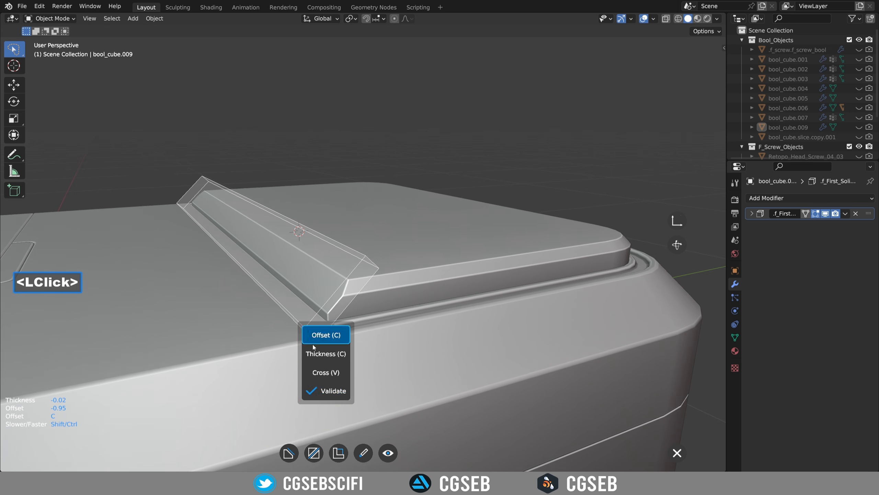
click(328, 391)
middle_drag(424, 218, 473, 188)
scroll(443, 145, up, 2)
right_click(444, 145)
Step: Select the body section at the opposite end of the model and start a rectangular cut on its upper face
scroll(427, 248, down, 2)
middle_drag(427, 248, 381, 332)
scroll(454, 266, down, 4)
shift+middle_drag(381, 332, 263, 126)
shift+middle_drag(263, 127, 208, 180)
mouse_move(385, 262)
middle_down()
mouse_move(394, 273)
mouse_move(379, 253)
middle_up()
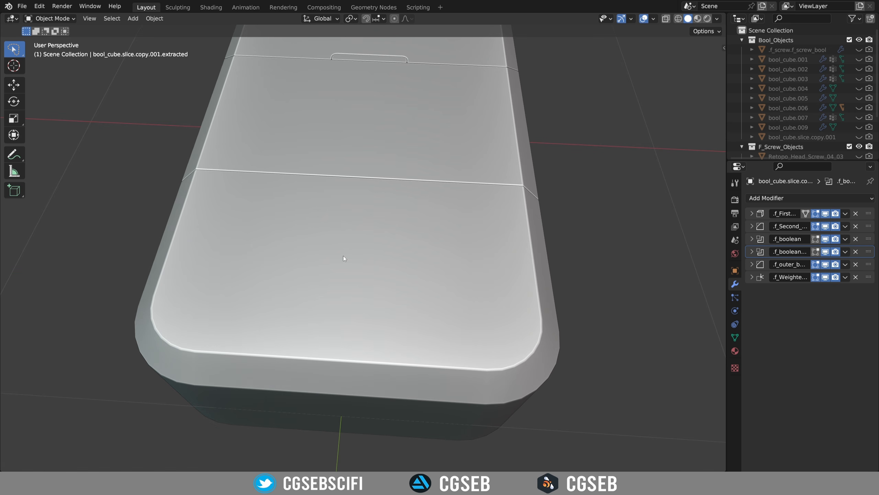
middle_drag(342, 257, 323, 212)
click(322, 212)
middle_drag(426, 266, 355, 263)
shift+middle_click(354, 262)
key(f)
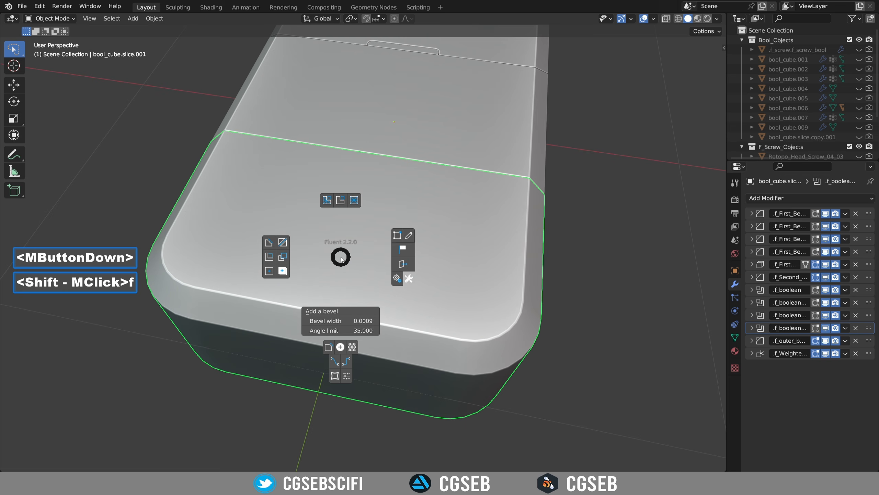
click(268, 242)
right_click(447, 319)
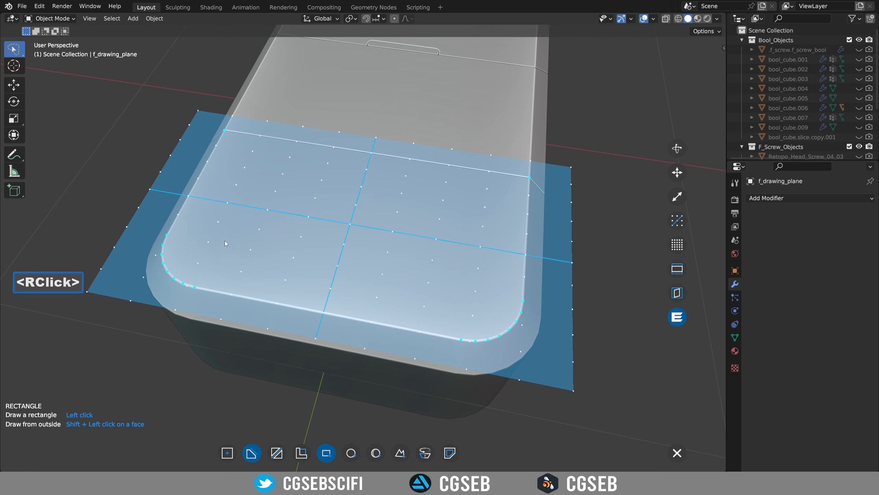
Step: Cut a long rectangular recess across the rounded end of the upper face with a thickness of about -0.037
click(211, 234)
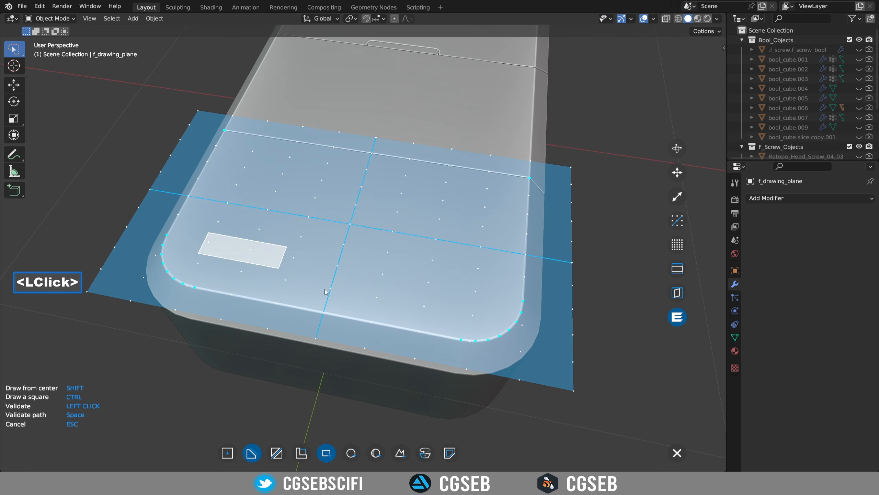
click(476, 325)
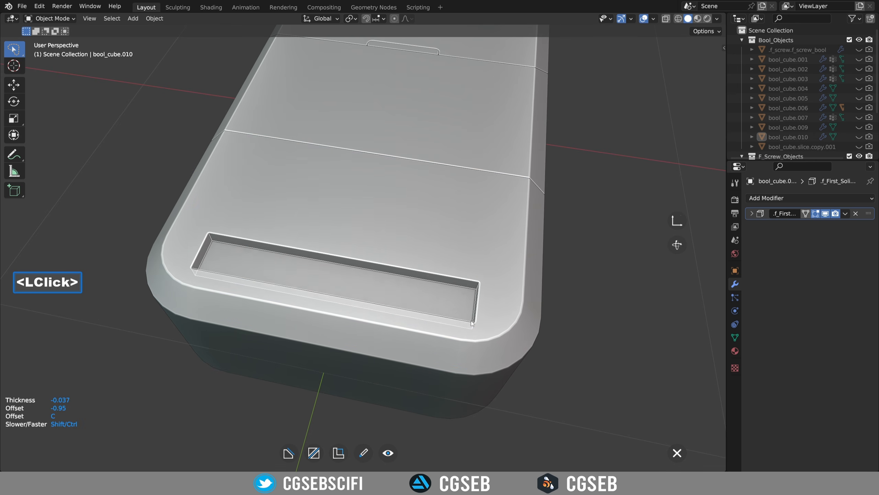
click(473, 323)
click(495, 386)
Step: Round the corners of the long recess with a 4-segment bevel about 0.042 wide and finish the cut
middle_drag(494, 386, 412, 332)
shift+middle_drag(424, 336, 370, 223)
scroll(376, 265, up, 2)
key(b)
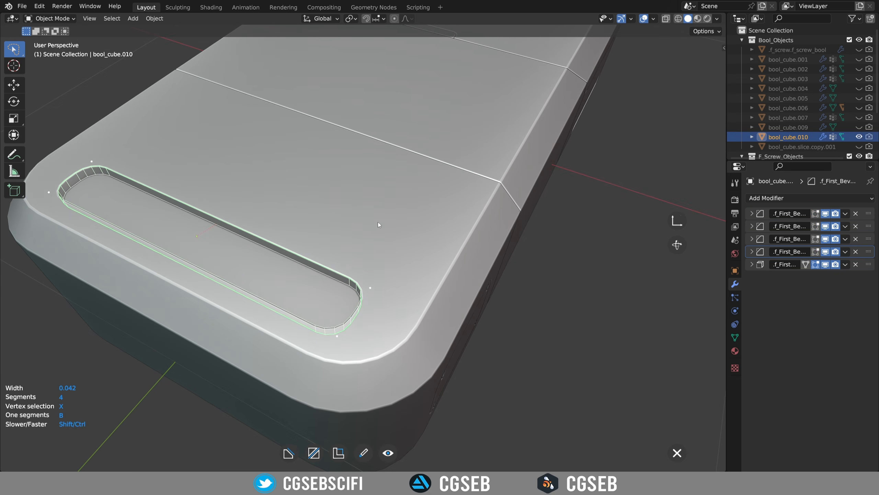
click(378, 221)
click(419, 323)
right_click(417, 265)
shift+middle_drag(387, 285, 447, 306)
middle_drag(447, 307, 350, 194)
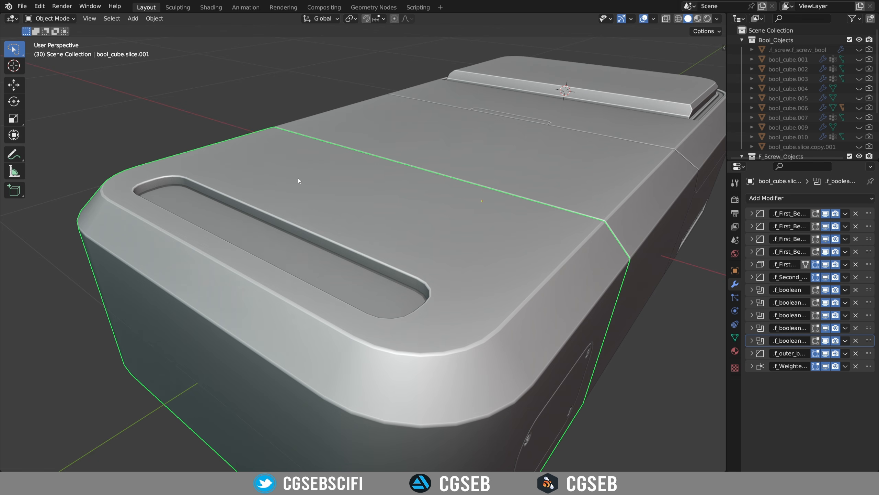
Step: Open the Blender add-on preferences, search for "flu" and expand the Fluent : Power Trip entry
click(39, 6)
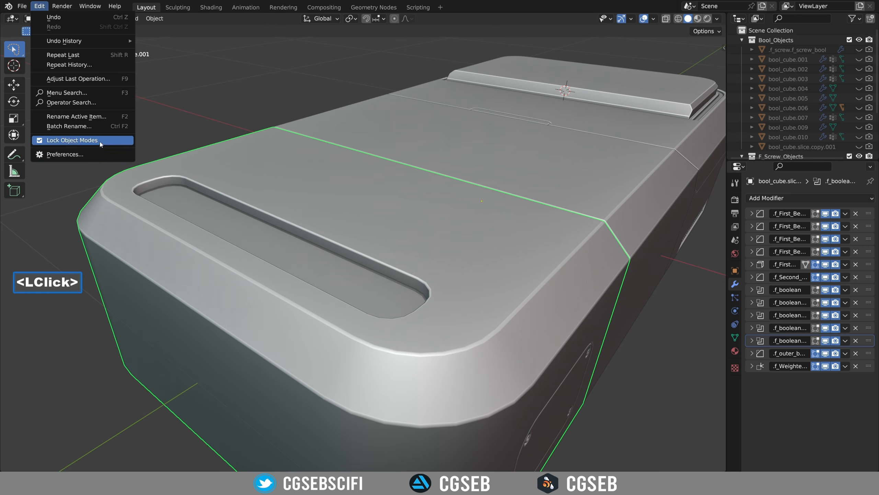
click(89, 154)
drag(211, 25, 279, 32)
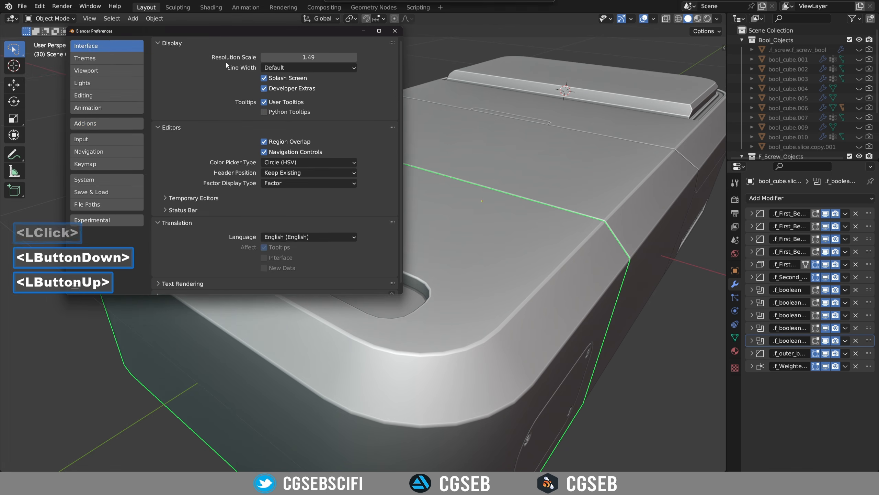
click(103, 123)
click(338, 55)
text(flu)
click(159, 86)
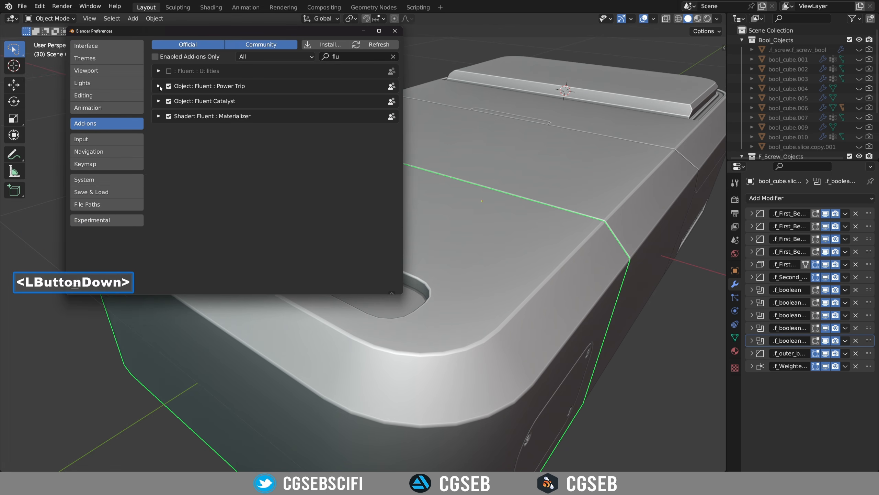
click(159, 87)
Step: Choose Instant Mesh as the remesh tool in the Fluent : Power Trip behavior preferences
drag(404, 295, 547, 364)
scroll(353, 224, down, 15)
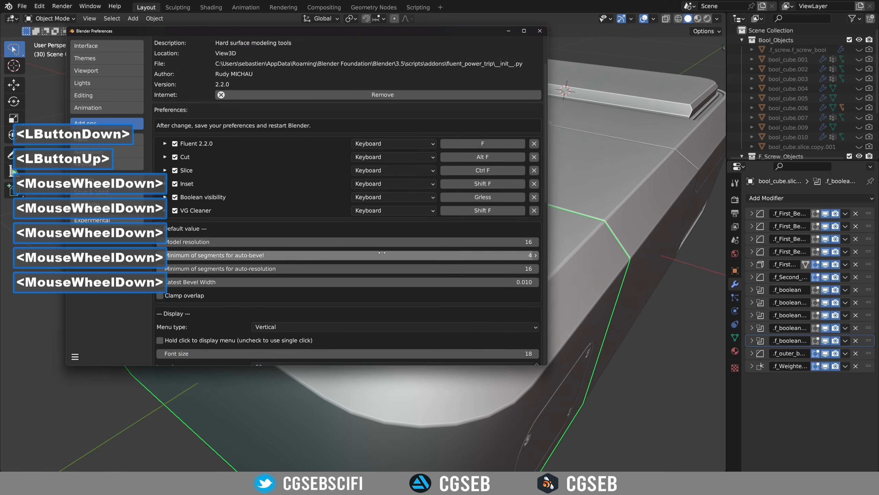
scroll(353, 225, down, 10)
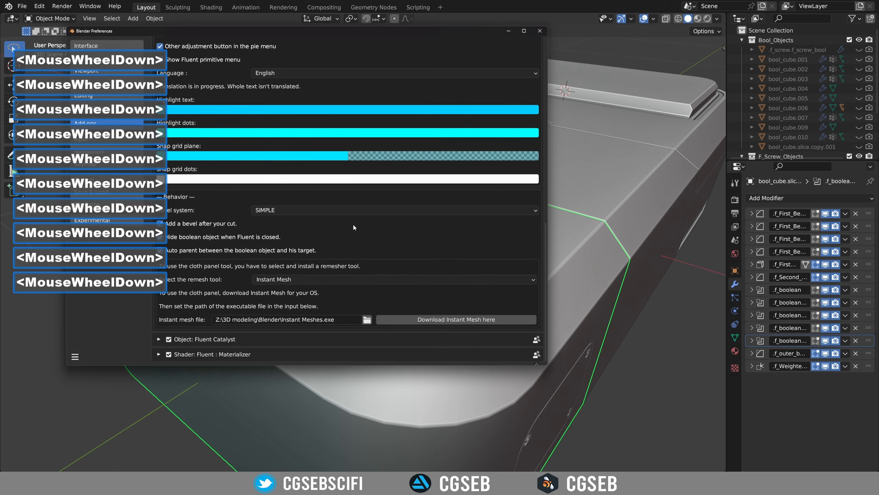
click(313, 279)
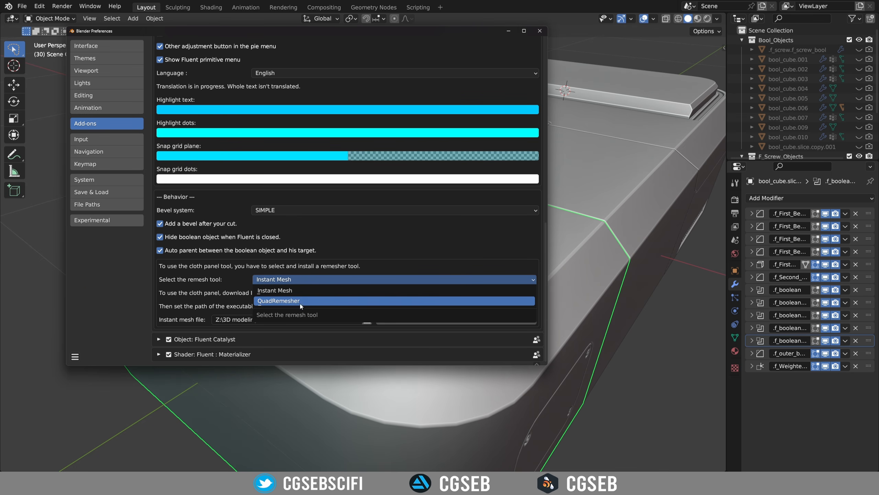
click(275, 291)
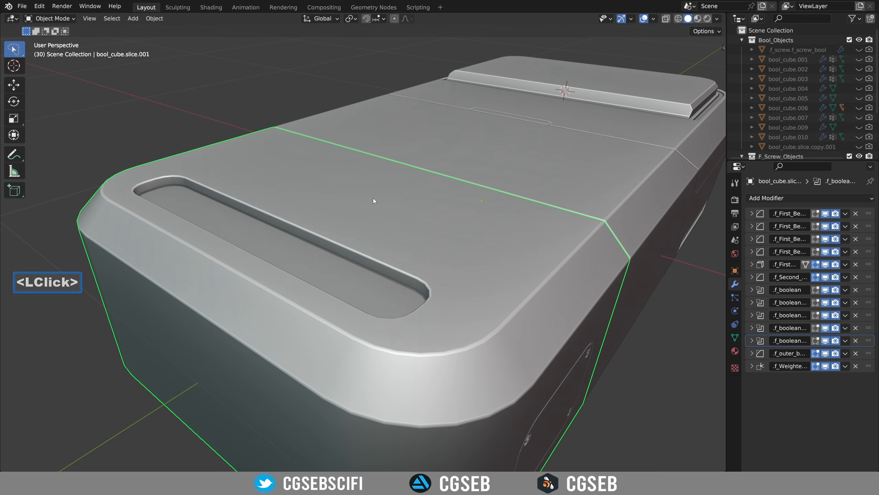
Step: Accept the Fluent cloth settings with quad remesh, freeze and gathering on, 7000 faces, shrink -0.02, pressure 60 and end frame 30
key(f)
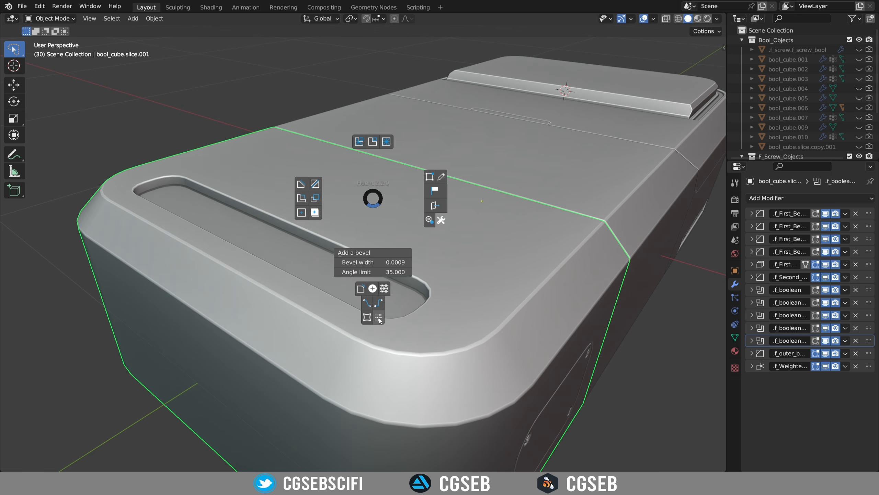
click(379, 318)
drag(389, 305, 526, 190)
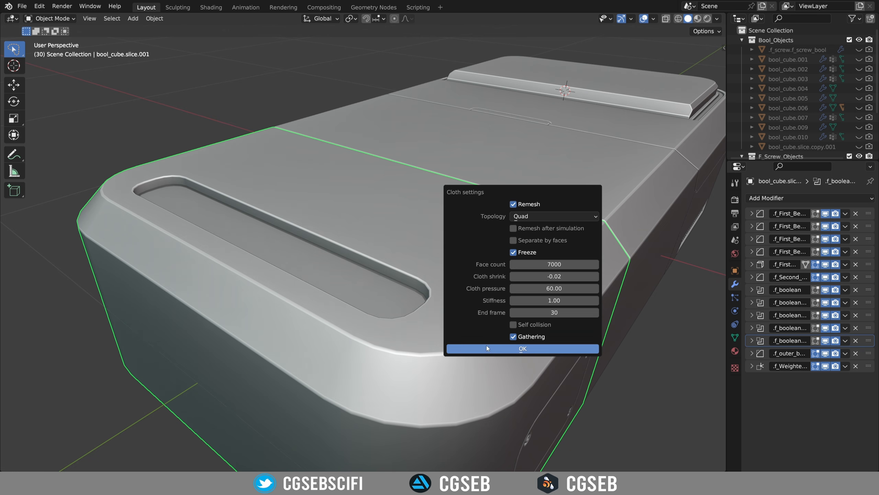
click(516, 347)
Step: Start the cloth panel tool and use the floor face of the long rounded recess as its surface
key(f)
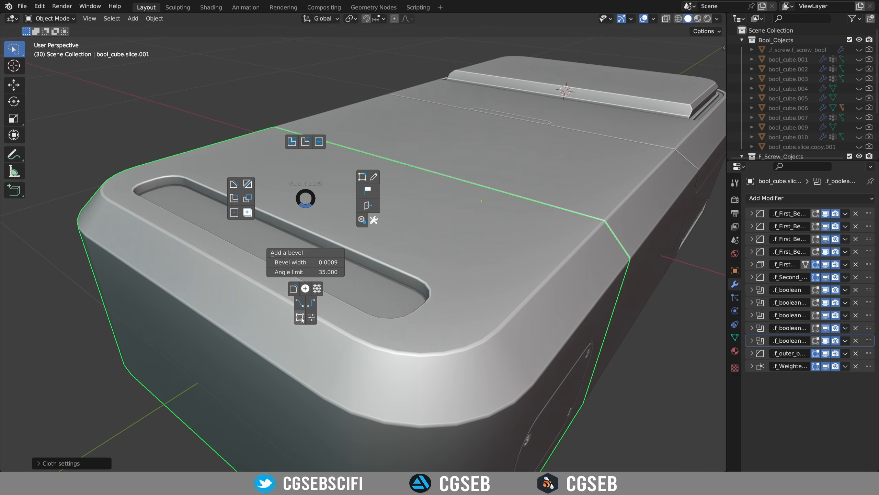
click(300, 317)
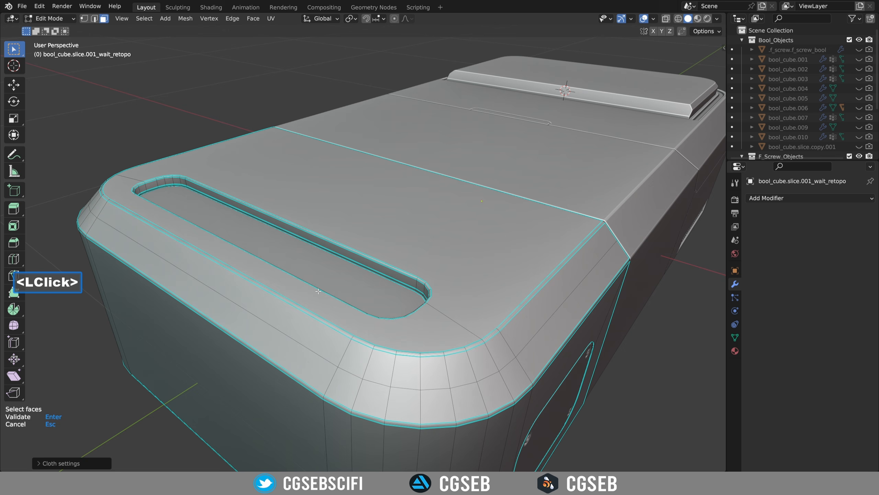
click(295, 246)
middle_drag(298, 248, 355, 236)
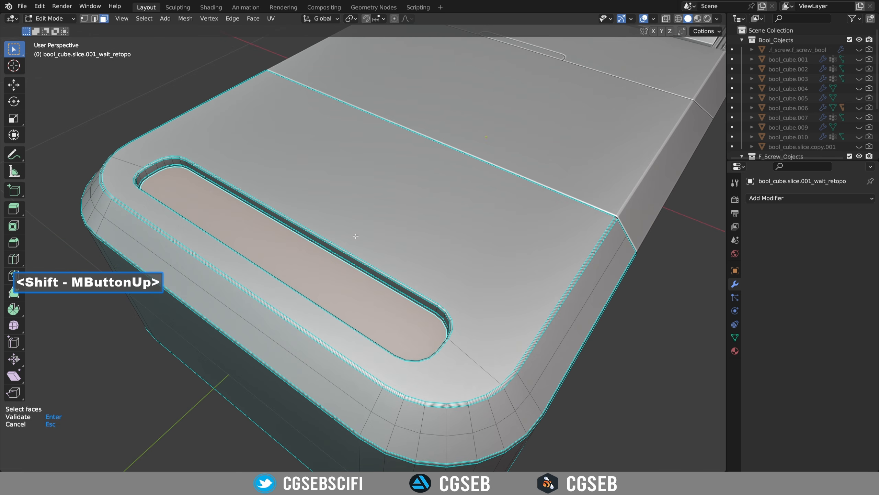
key(Return)
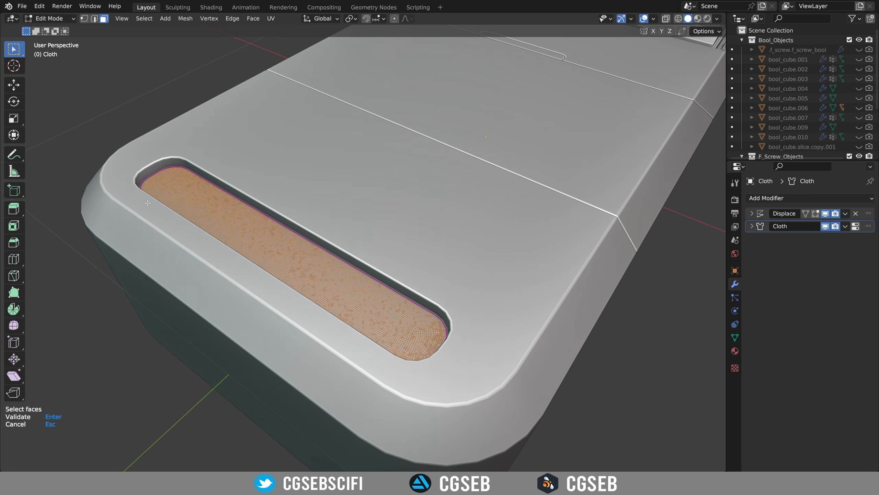
Step: Raise the selected cloth faces well above the recess along the global Z axis and scale them up uniformly
middle_drag(385, 258, 370, 263)
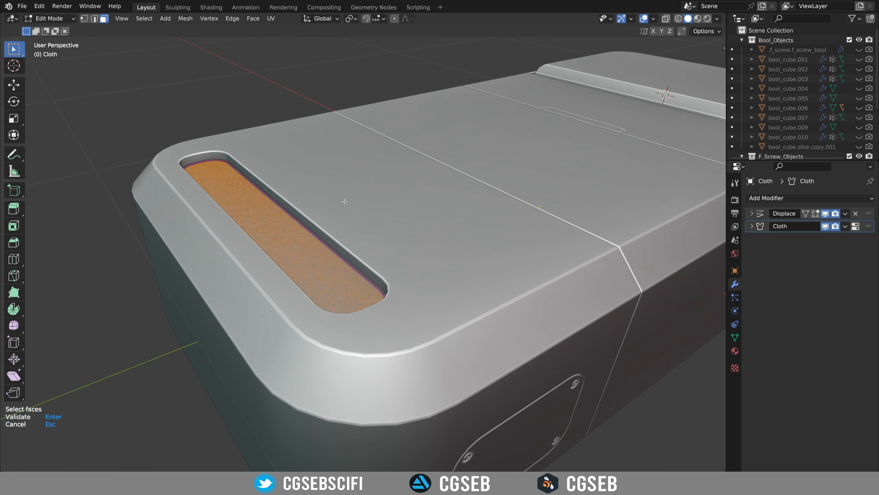
middle_drag(329, 212, 338, 268)
scroll(338, 267, up, 2)
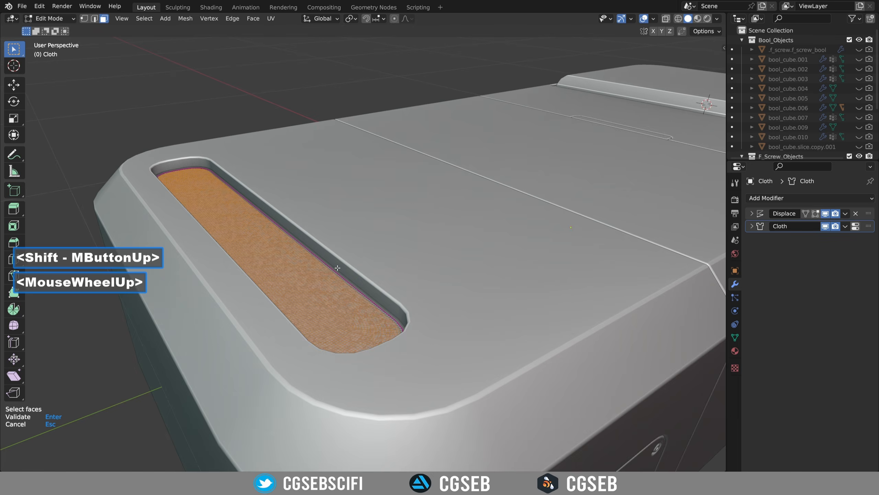
scroll(338, 267, up, 1)
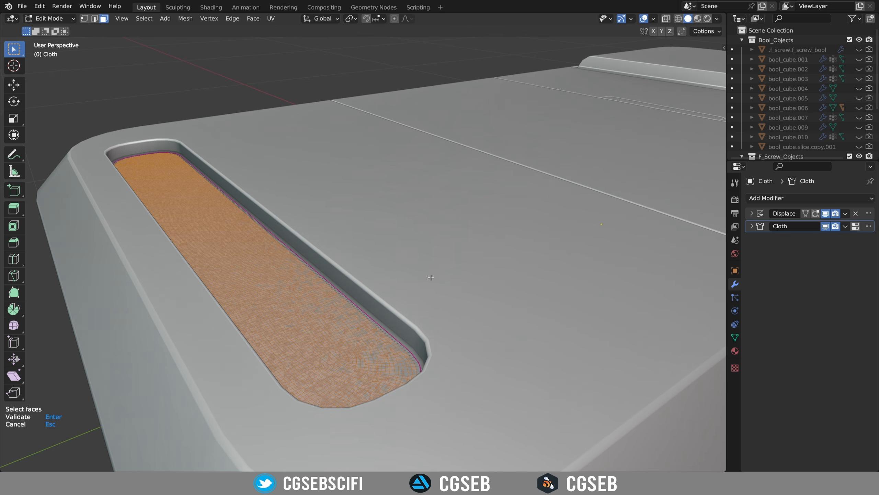
key(g)
key(z)
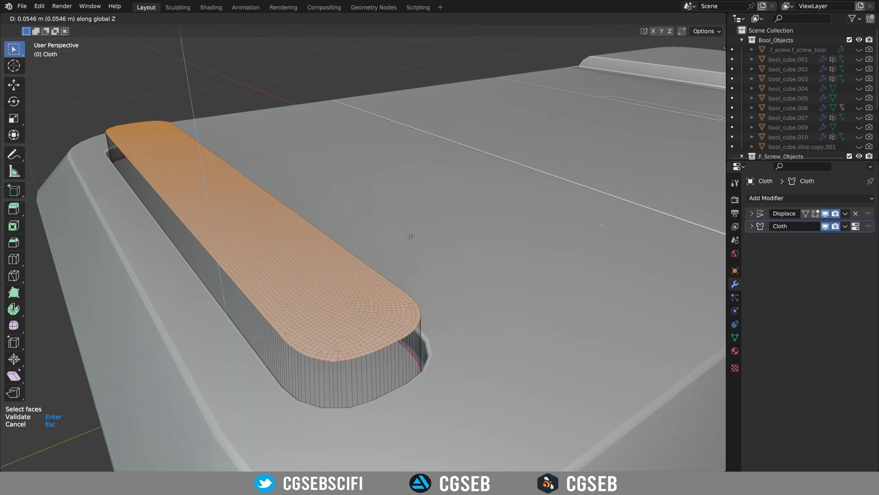
click(396, 208)
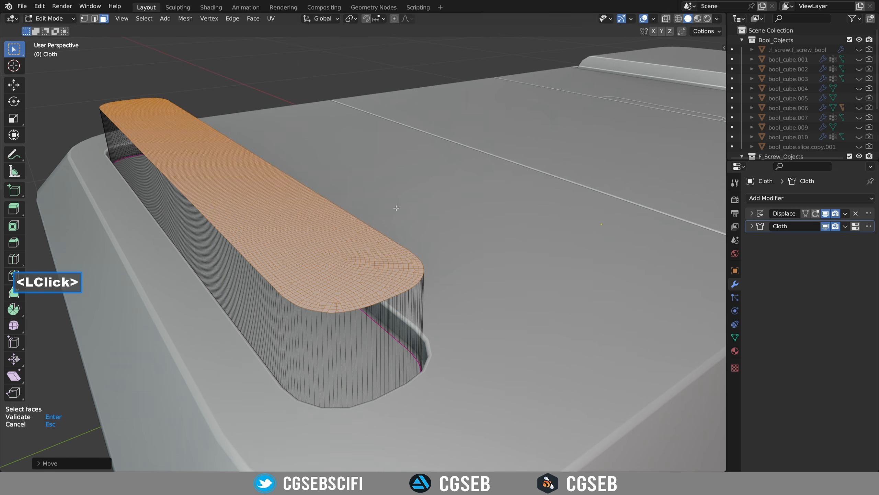
key(s)
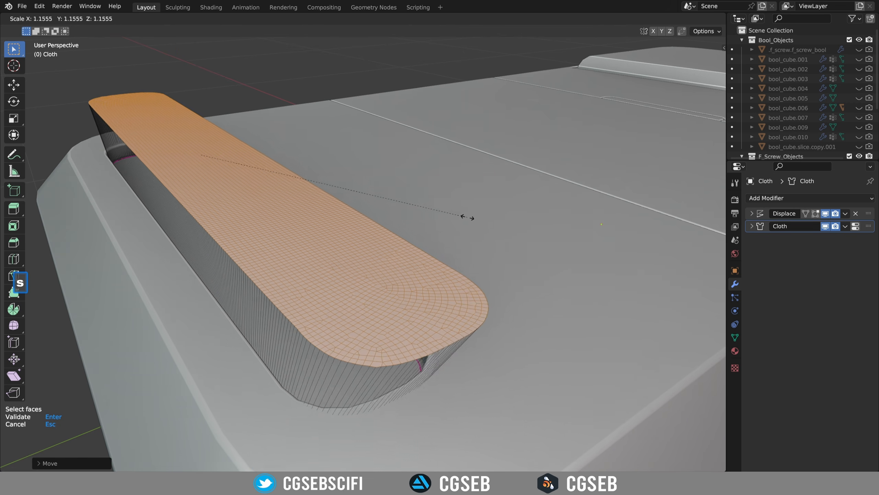
click(480, 221)
Step: Validate the cloth shape to run the simulation and inspect the cloth panel in the recess up close
scroll(480, 221, down, 3)
middle_drag(471, 222, 464, 226)
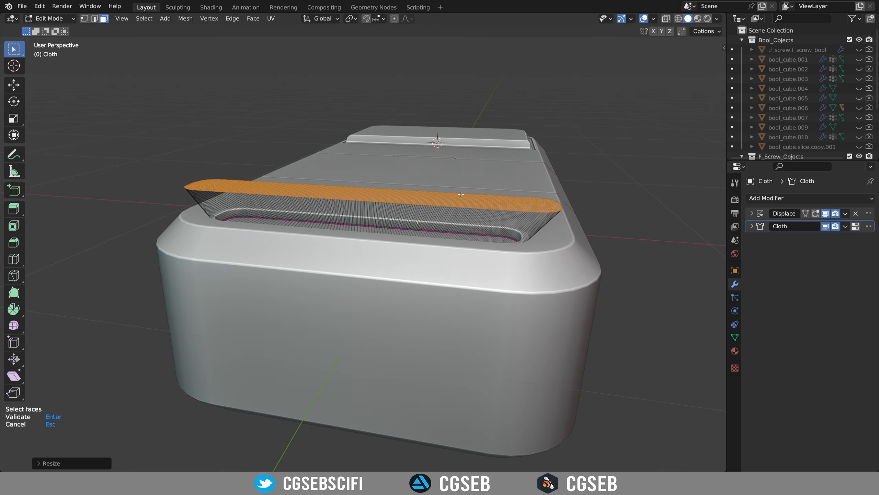
key(Return)
middle_click(350, 247)
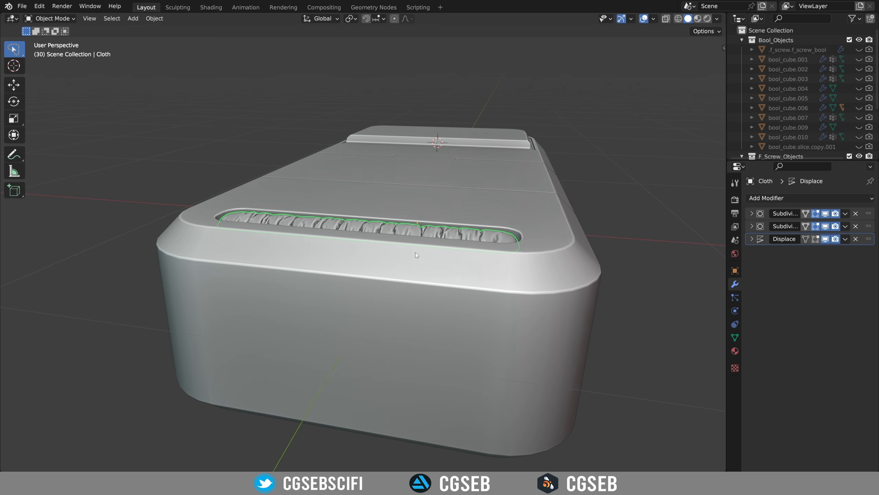
middle_drag(445, 252, 240, 207)
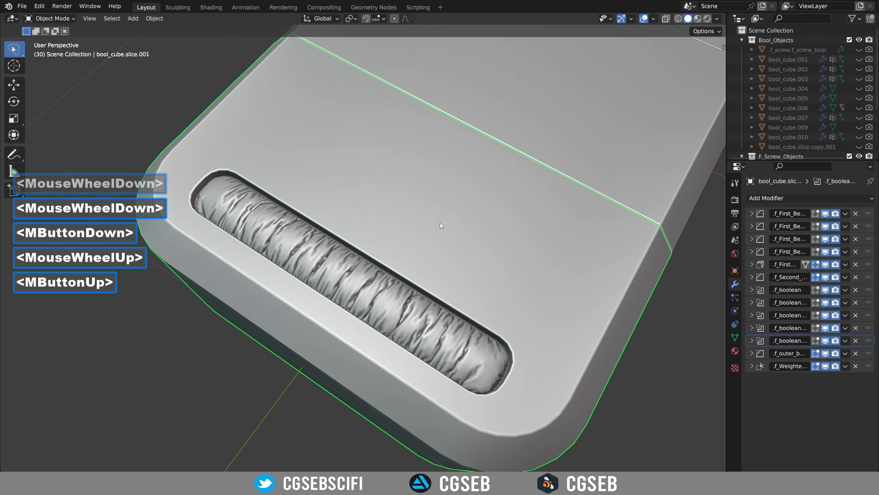
scroll(456, 202, up, 1)
shift+middle_drag(439, 222, 371, 213)
scroll(456, 202, up, 1)
scroll(404, 211, up, 2)
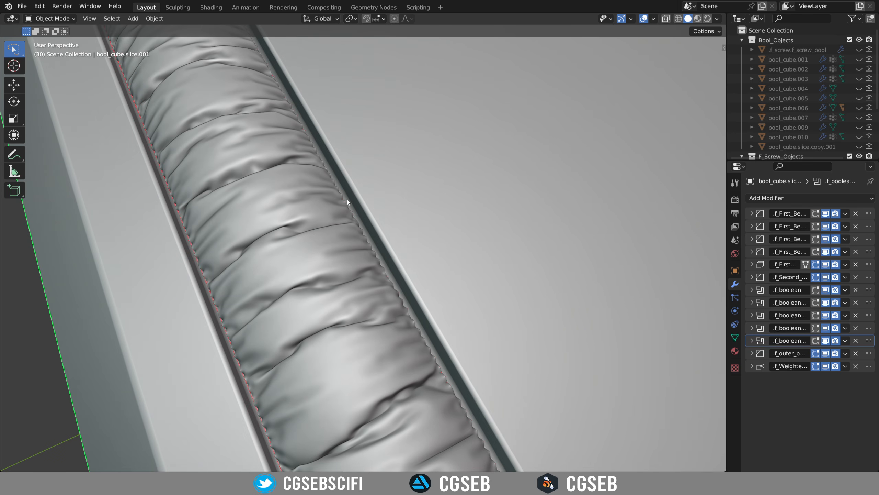
Step: Select the cloth panel and set its origin to the center of mass (volume)
scroll(353, 205, down, 3)
click(319, 201)
middle_drag(319, 201, 370, 183)
scroll(495, 222, up, 1)
right_click(370, 183)
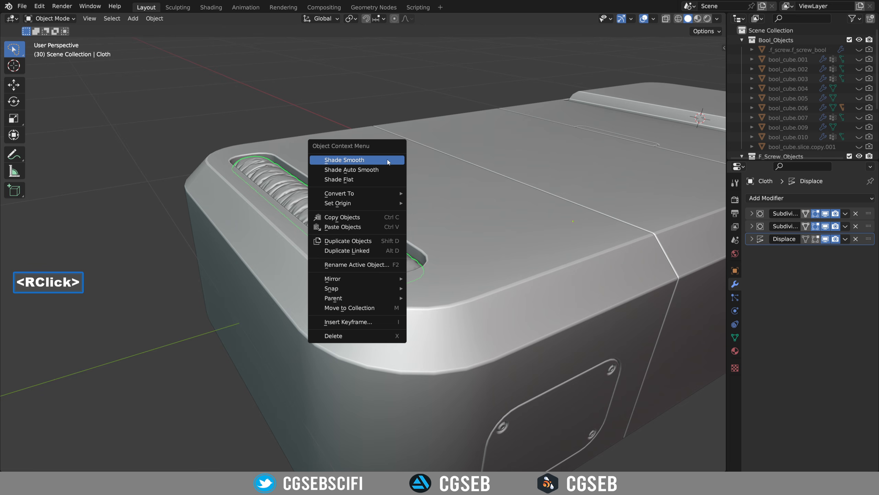
mouse_move(346, 200)
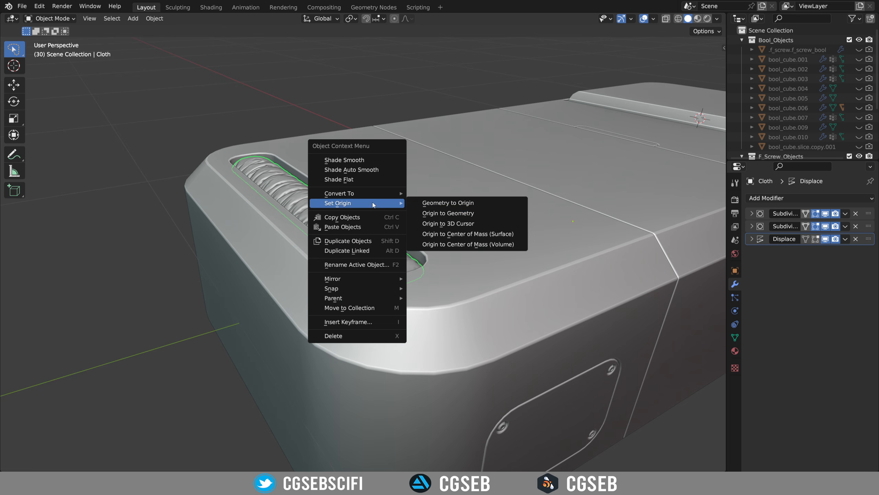
click(485, 246)
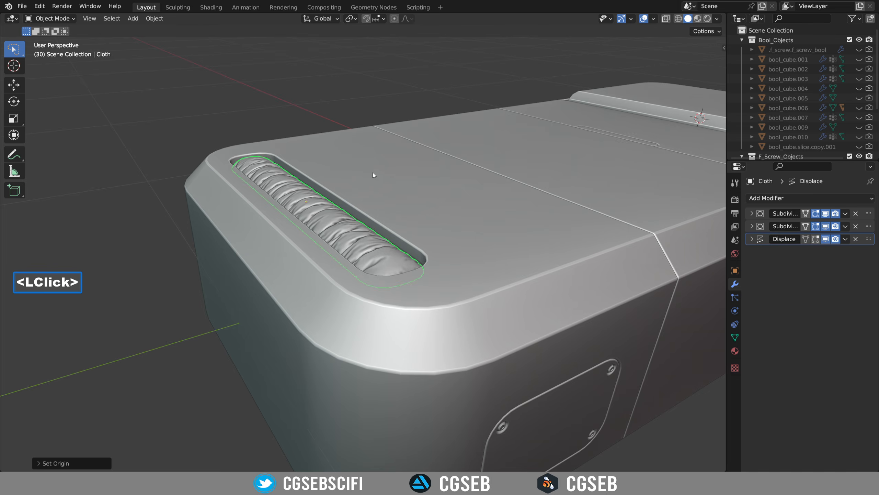
Step: Scale the cloth panel up slightly in all directions to close the gap around the recess walls
scroll(374, 180, up, 3)
middle_drag(375, 190, 376, 209)
key(s)
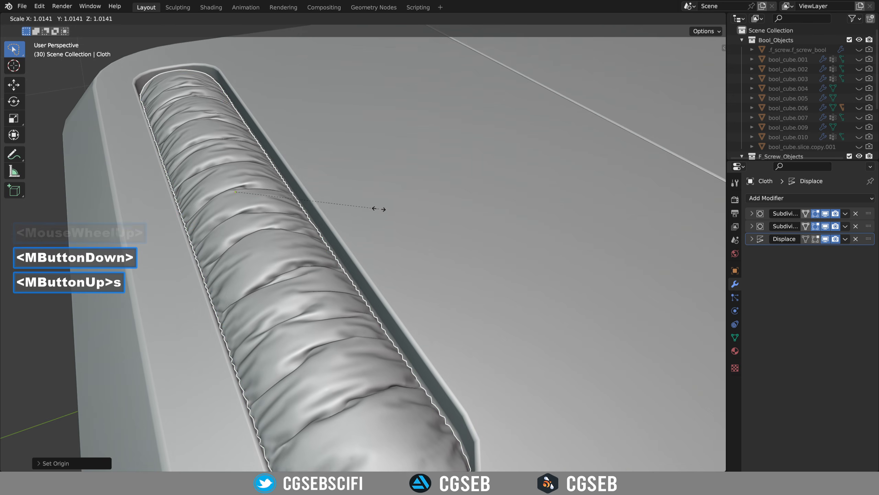
click(394, 212)
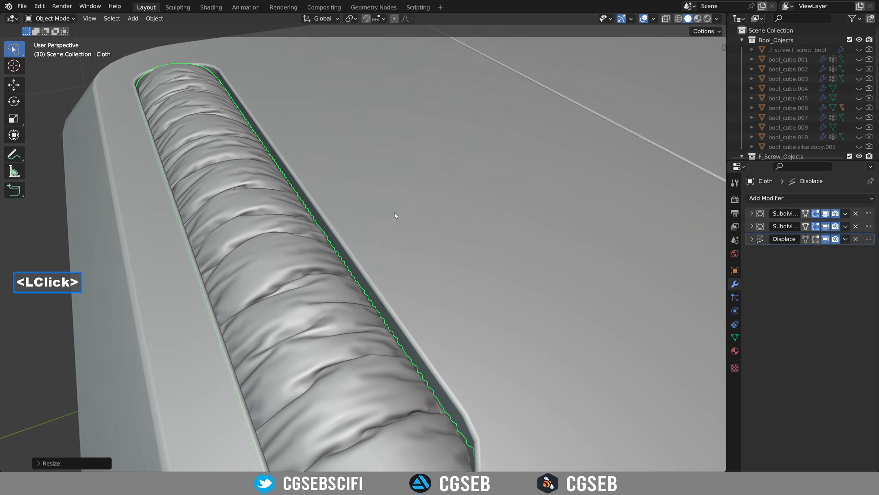
Step: Scale the cloth panel to about 0.94 along the global X axis and check its fit at both recess ends
click(371, 236)
middle_drag(331, 249, 367, 308)
middle_drag(319, 296, 385, 244)
click(422, 266)
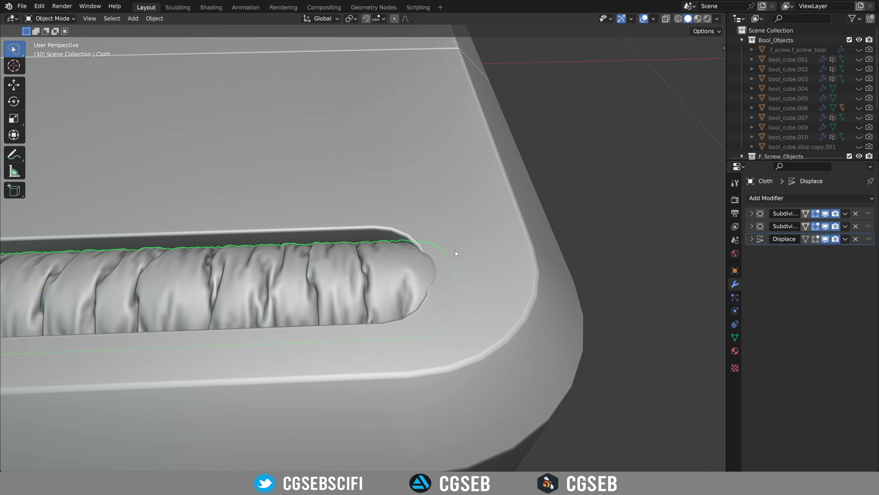
key(s)
key(y)
key(x)
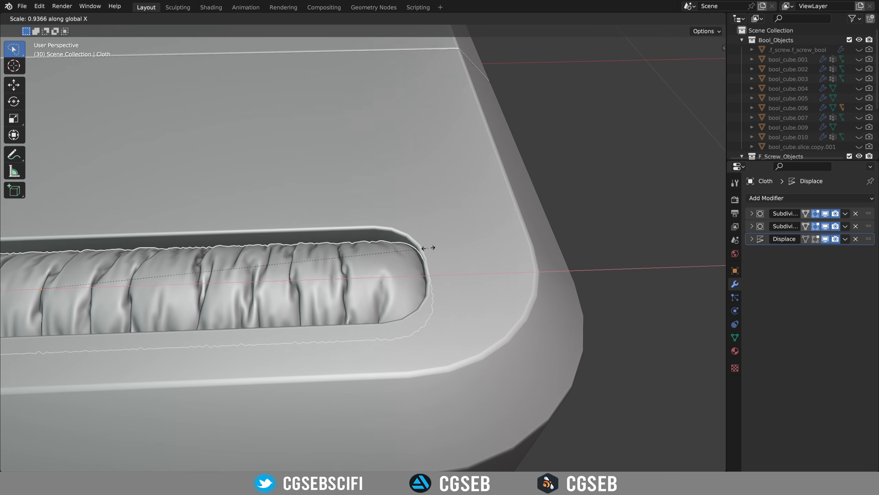
click(429, 248)
scroll(429, 248, down, 1)
middle_drag(408, 300, 374, 330)
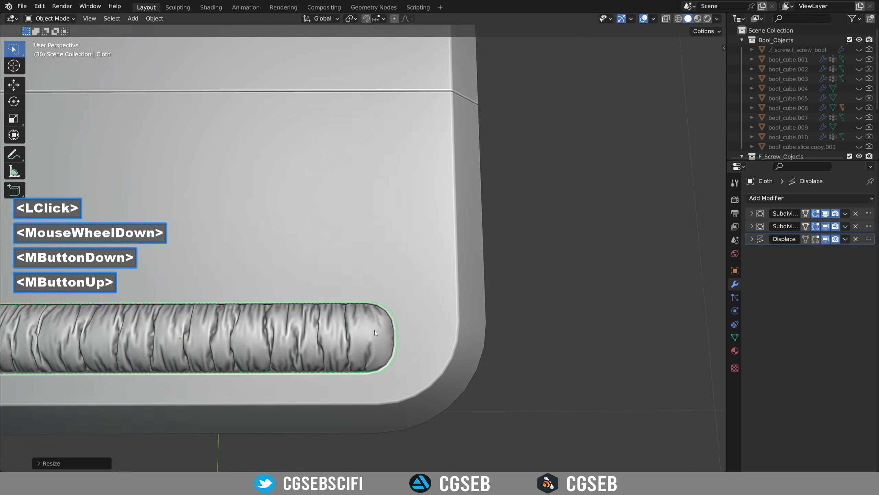
shift+middle_drag(376, 281, 488, 230)
shift+middle_drag(176, 275, 451, 251)
shift+middle_drag(463, 285, 275, 260)
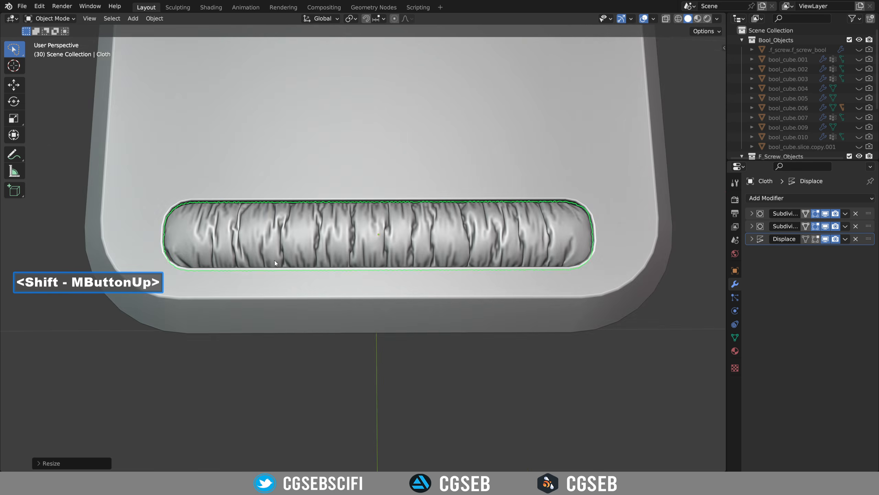
Step: Draw a centered rectangular slice shape low on the body's vertical end face and give it thickness into the body
middle_drag(344, 297, 316, 235)
scroll(316, 236, up, 1)
shift+middle_drag(414, 277, 361, 210)
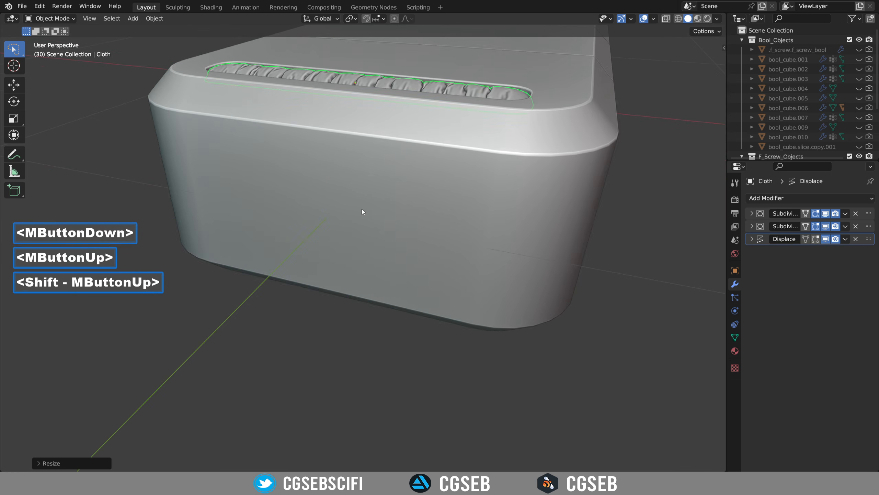
click(353, 210)
key(f)
click(289, 214)
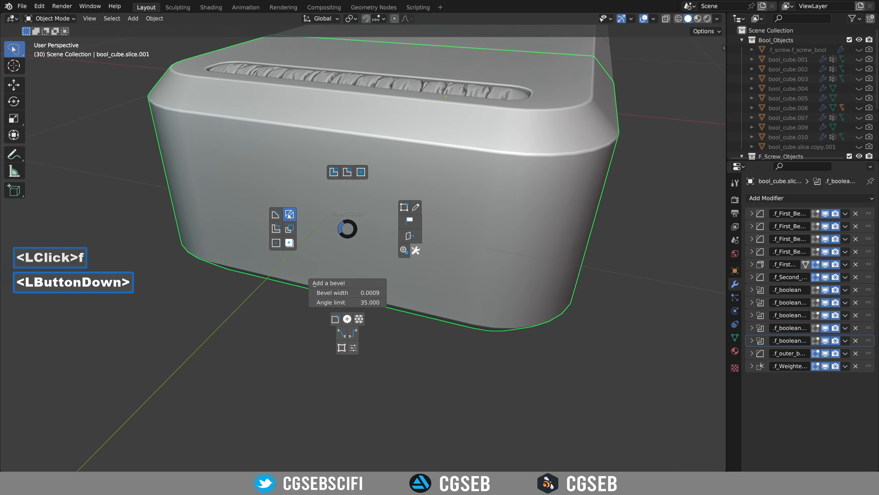
right_click(439, 278)
scroll(487, 245, up, 1)
middle_drag(440, 279, 486, 238)
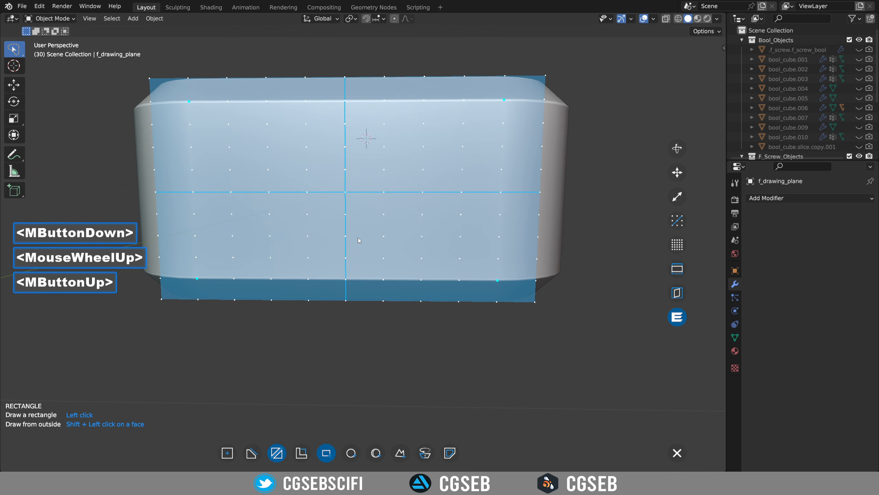
shift+click(346, 237)
click(424, 258)
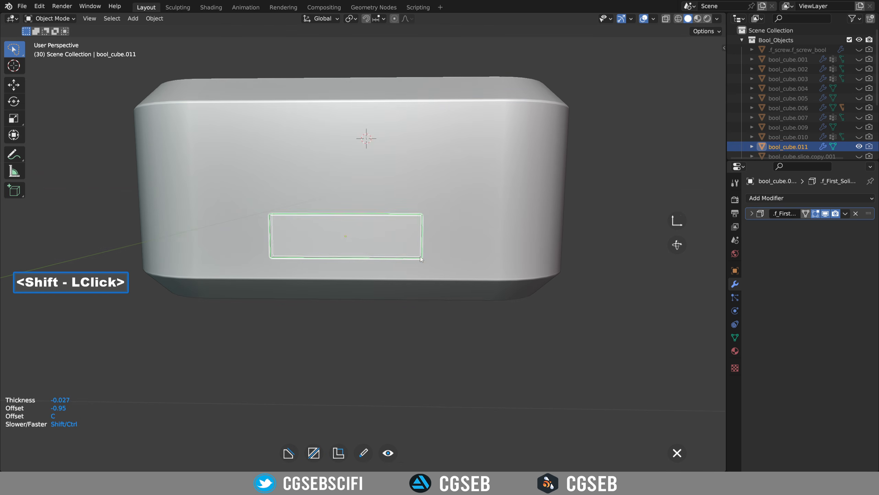
click(412, 255)
click(435, 311)
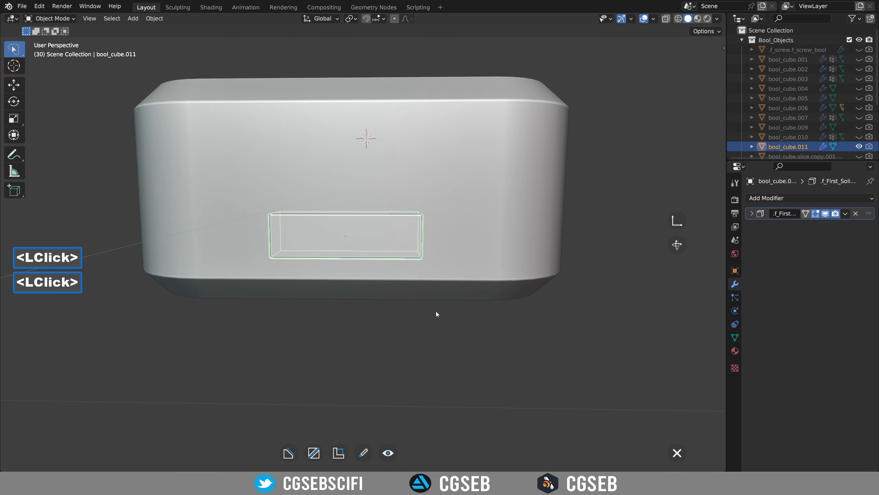
Step: Round the slice rectangle's corners with a 4-segment bevel about 0.022 wide and finish the slice
key(b)
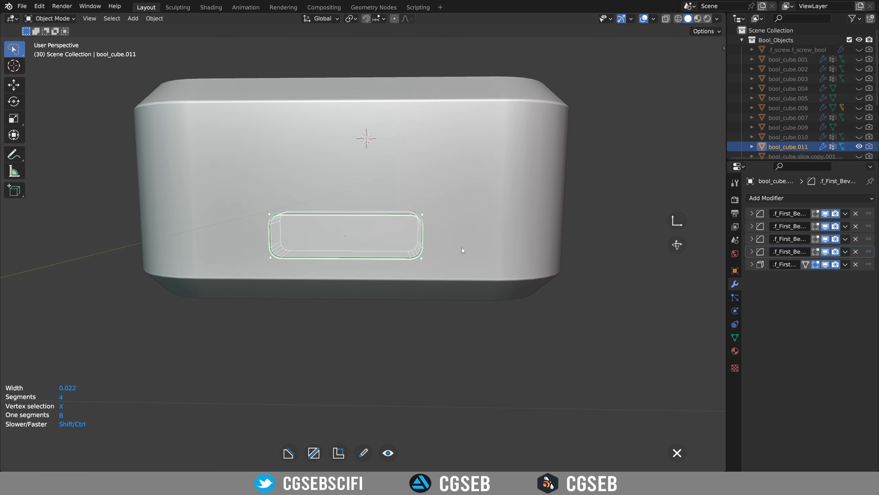
click(462, 248)
middle_drag(449, 263, 352, 241)
right_click(351, 241)
Step: Draw a circle at the center of the newly sliced panel and extrude it outward into a cylinder about 0.06 thick
middle_drag(360, 143, 373, 236)
click(345, 233)
scroll(341, 230, up, 2)
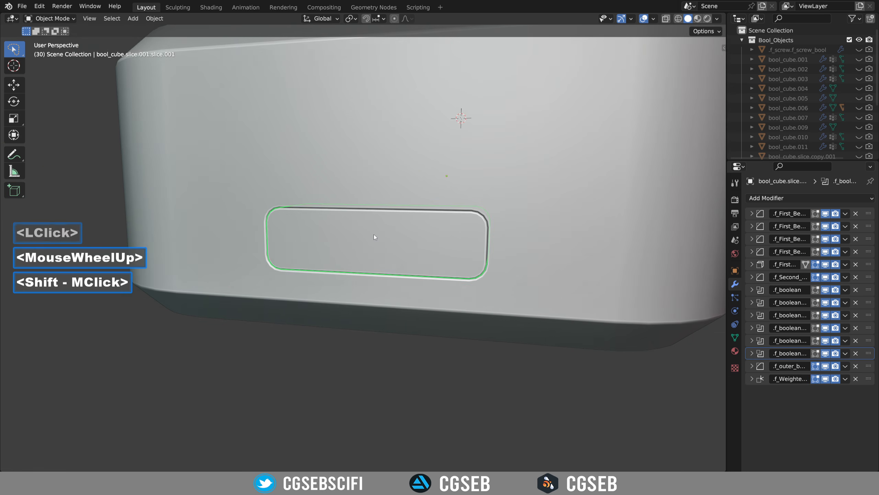
scroll(364, 236, up, 2)
key(f)
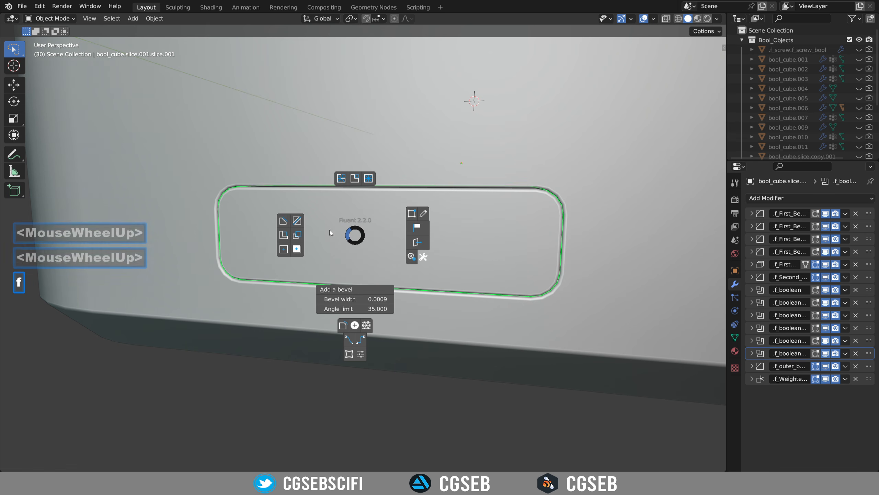
click(284, 220)
right_click(387, 234)
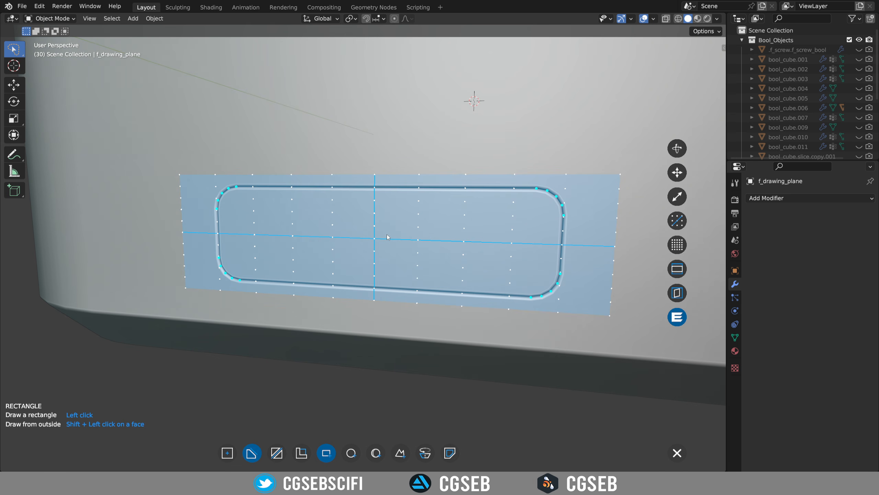
key(c)
click(375, 239)
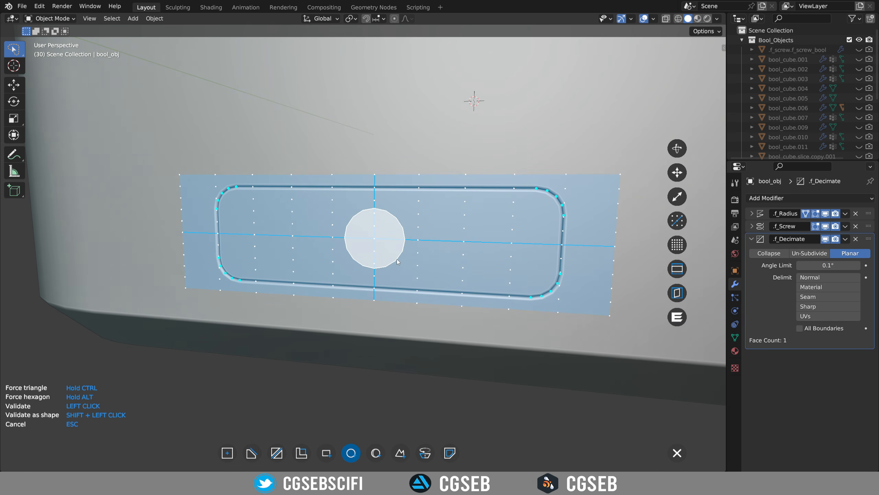
click(398, 259)
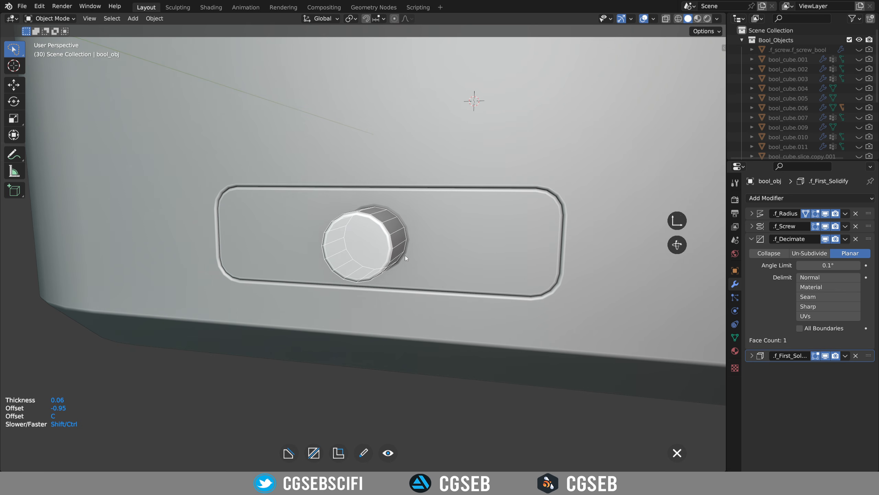
click(404, 254)
click(433, 321)
Step: Array the cylinder along its X axis with a count of 3 and an offset of about -1.94, centered on the panel
middle_drag(458, 293, 424, 250)
shift+middle_drag(423, 250, 391, 232)
click(340, 241)
key(a)
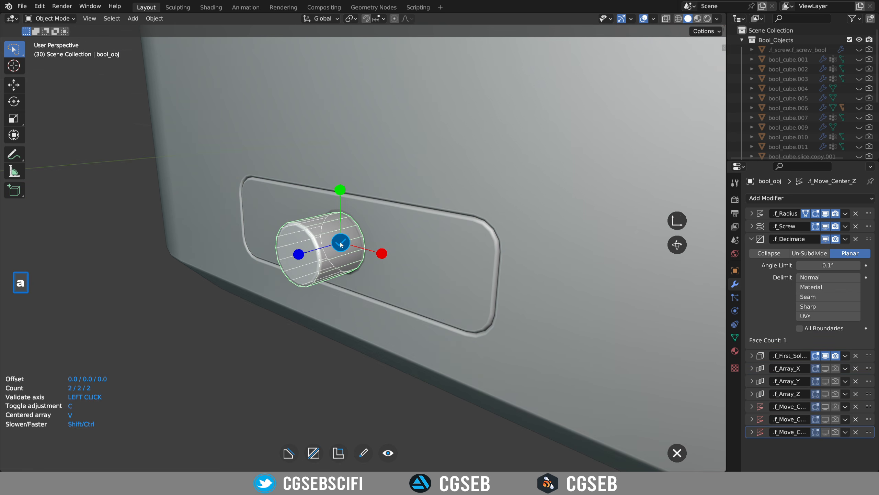
click(382, 254)
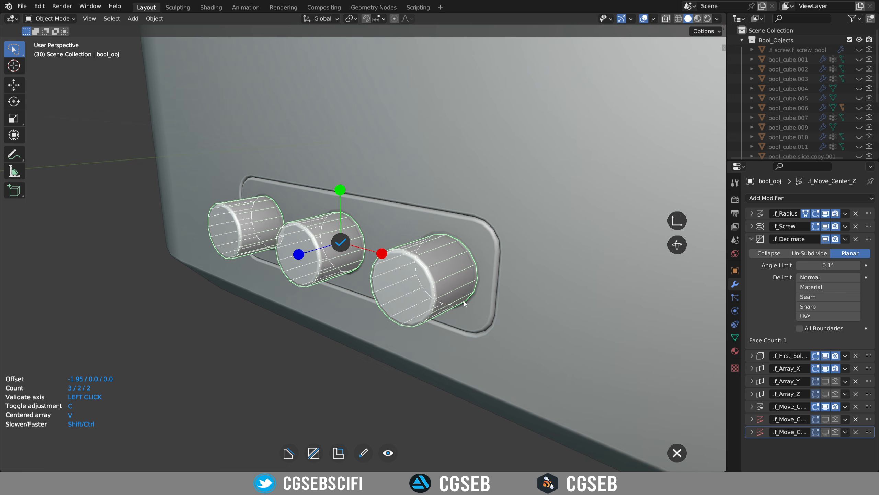
click(463, 300)
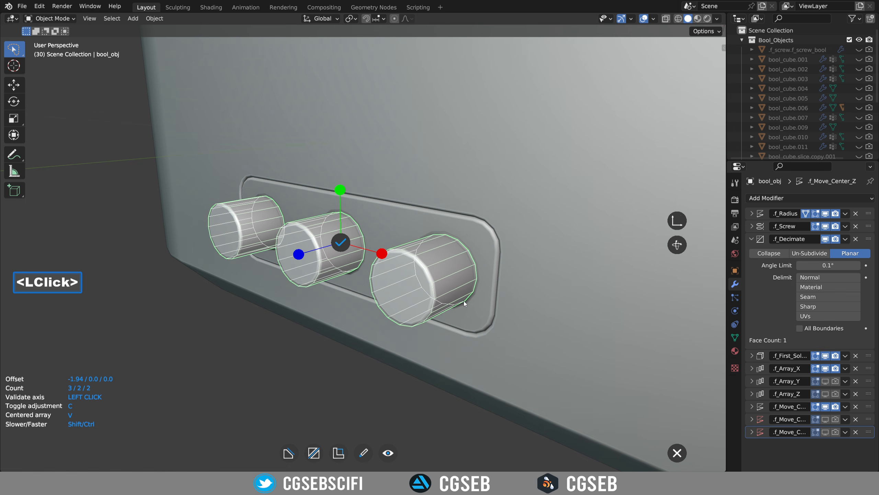
middle_drag(438, 307, 360, 286)
click(395, 252)
scroll(512, 279, down, 4)
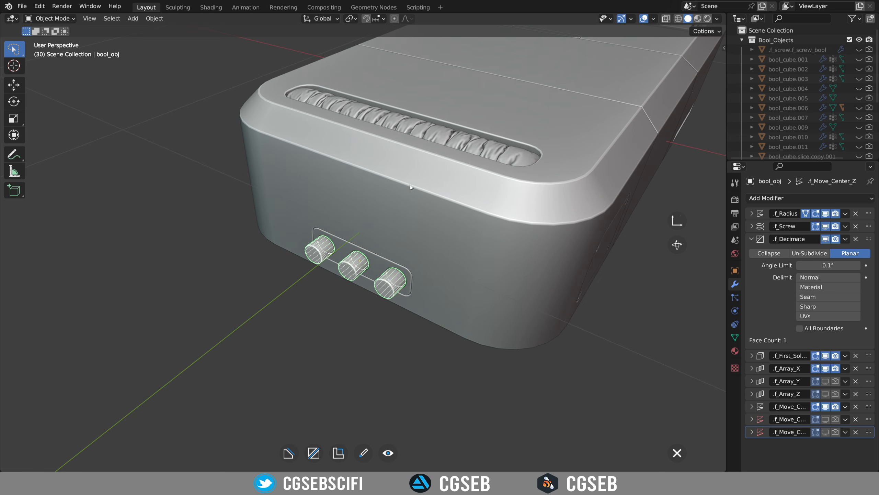
right_click(456, 236)
Step: Start a Fluent plate on the end body section and select the vertical faces around the rounded corner beside the screwed panel
middle_drag(497, 283, 451, 205)
click(406, 242)
key(f)
right_click(397, 229)
scroll(396, 227, down, 3)
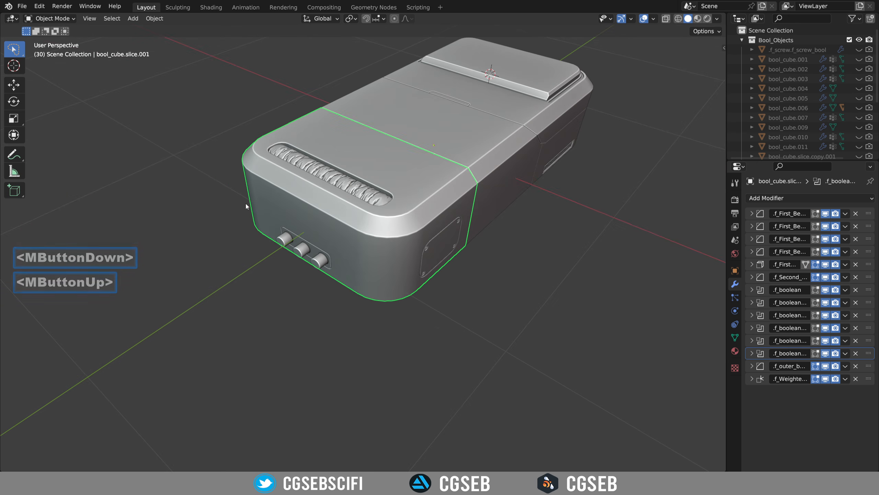
middle_drag(418, 245, 389, 213)
scroll(390, 214, up, 4)
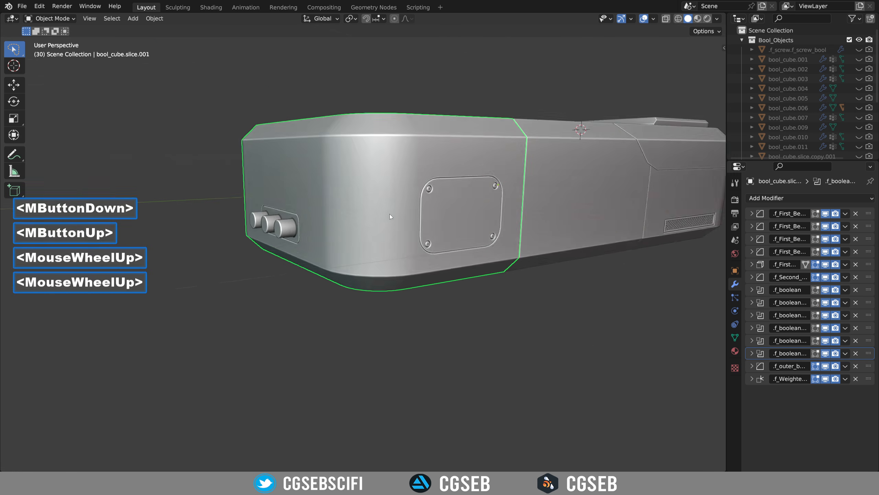
scroll(389, 214, down, 1)
key(f)
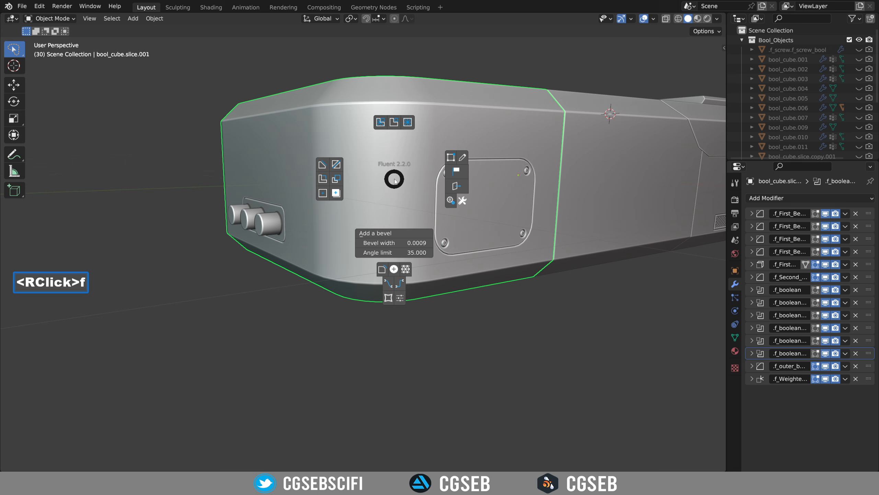
click(382, 269)
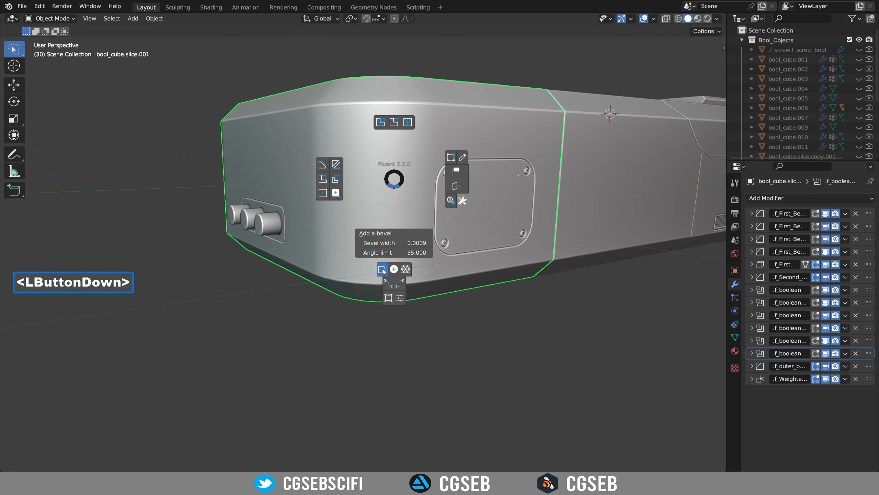
click(422, 236)
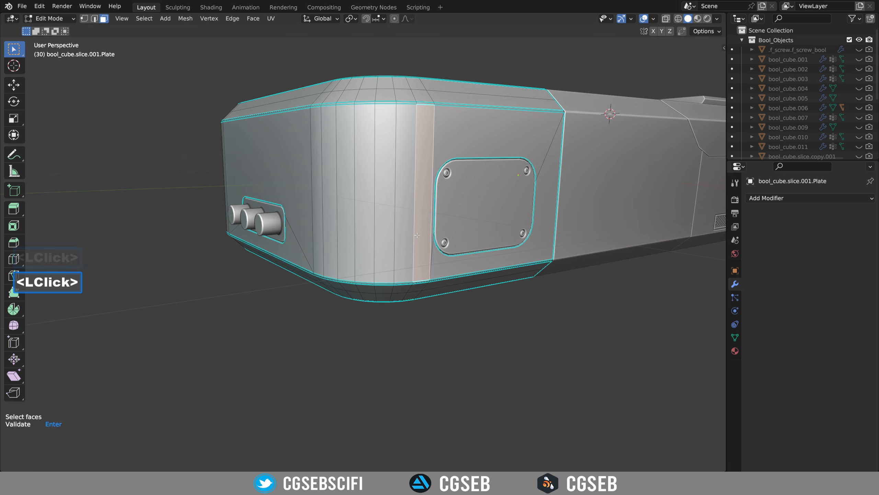
ctrl+click(322, 235)
Step: Add the corner's lower bevel faces and the end face with its lower bevel to the plate selection
middle_drag(335, 239, 450, 235)
scroll(401, 227, up, 2)
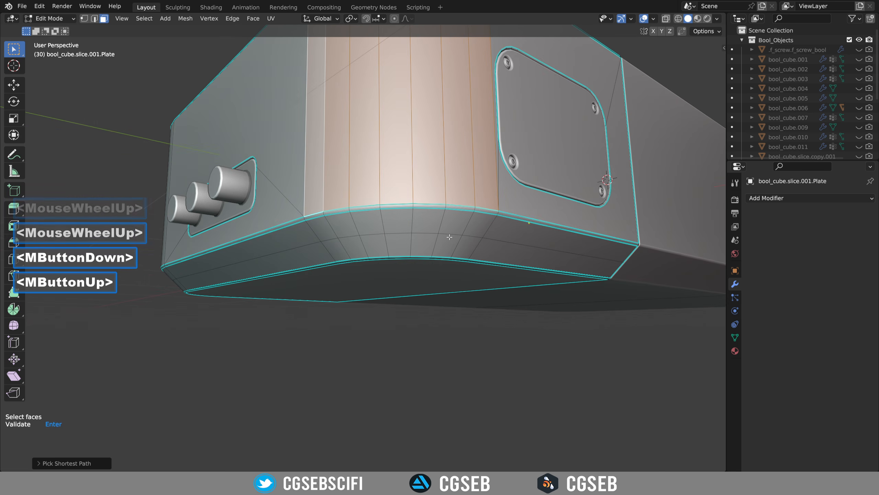
click(481, 210)
mouse_move(450, 210)
mouse_down()
mouse_move(452, 233)
mouse_move(377, 225)
mouse_up()
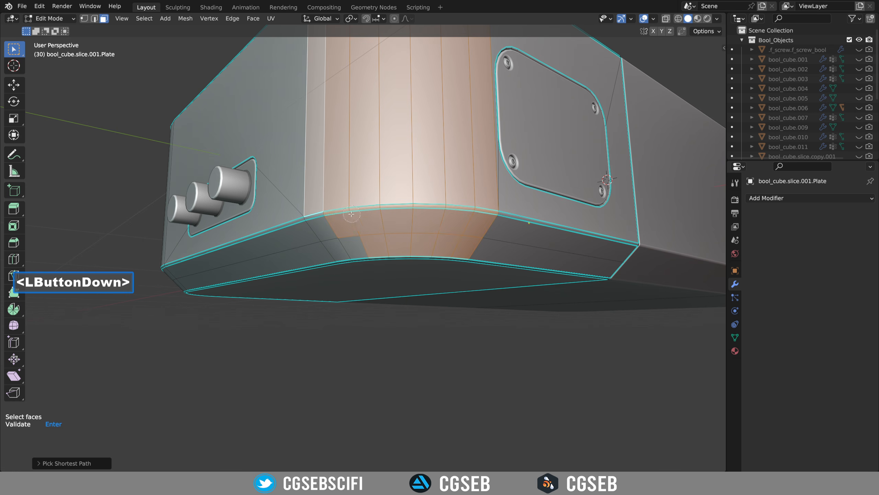
drag(322, 213, 306, 217)
mouse_move(364, 233)
mouse_down()
mouse_move(309, 240)
mouse_move(321, 234)
mouse_up()
right_click(328, 214)
middle_drag(328, 214, 360, 216)
middle_drag(360, 216, 456, 210)
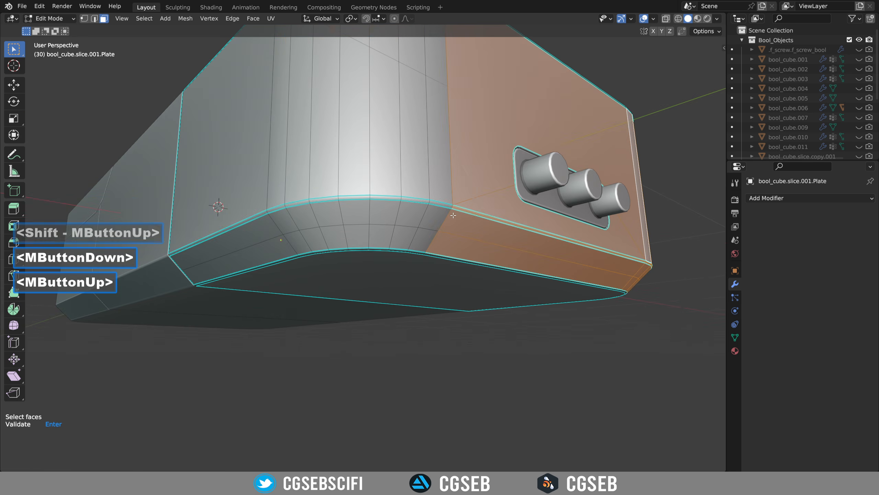
Step: Extend the plate face selection around the opposite rounded corner and along its lower bevel
key(c)
drag(455, 210, 455, 210)
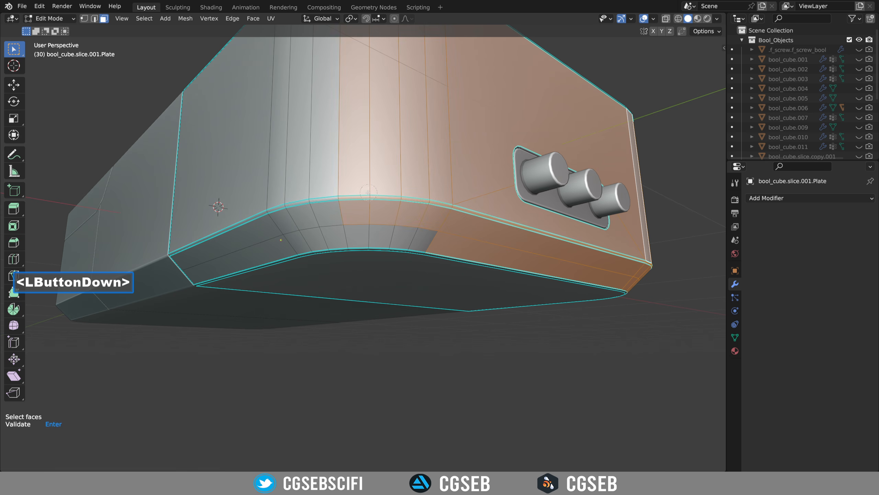
drag(288, 204, 275, 220)
drag(274, 229, 274, 229)
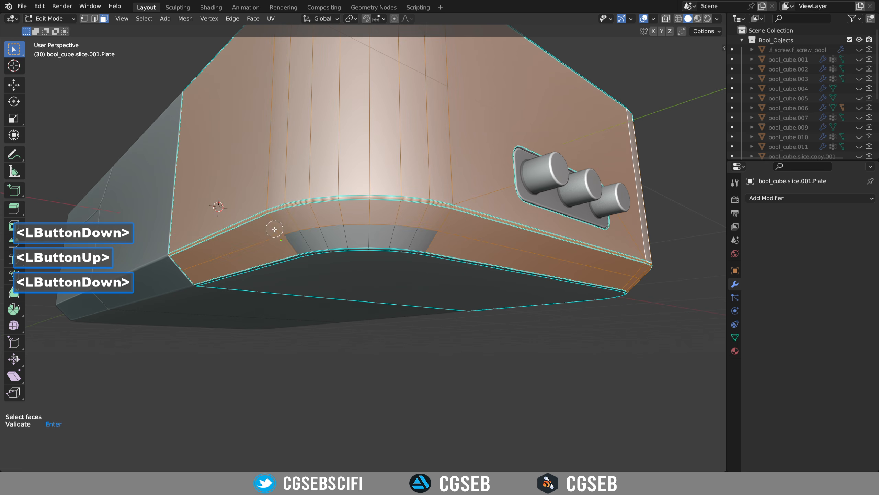
drag(346, 218, 381, 234)
right_click(438, 213)
Step: Remove the flat side face and its lower bevel beyond the opposite corner from the plate selection
mouse_move(438, 213)
middle_down()
mouse_move(456, 191)
mouse_move(392, 186)
mouse_move(371, 207)
mouse_move(357, 205)
mouse_move(499, 230)
middle_up()
scroll(392, 186, down, 4)
middle_drag(460, 229, 589, 222)
middle_drag(589, 222, 398, 225)
shift+middle_drag(398, 225, 373, 237)
scroll(372, 238, up, 2)
key(c)
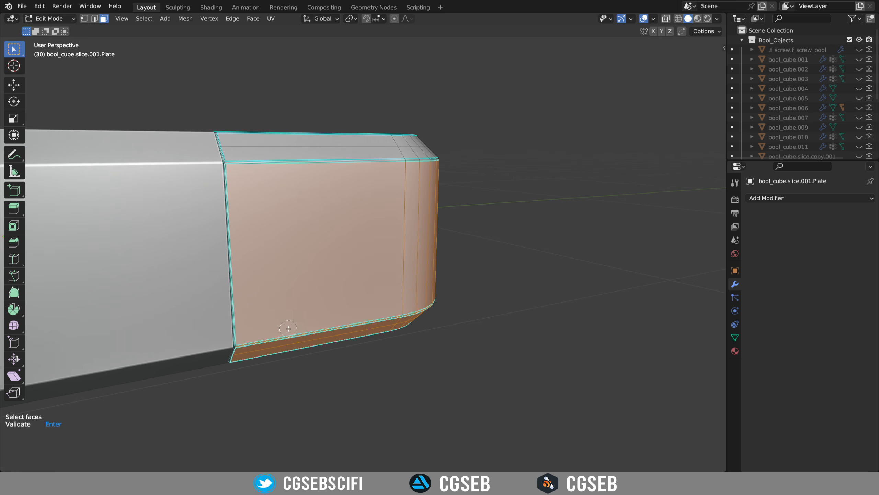
right_click(291, 324)
Step: Add the remaining lower bevel faces beneath the opposite rounded corner to the plate selection
middle_drag(323, 306, 326, 247)
scroll(324, 250, up, 1)
key(c)
drag(379, 268, 344, 258)
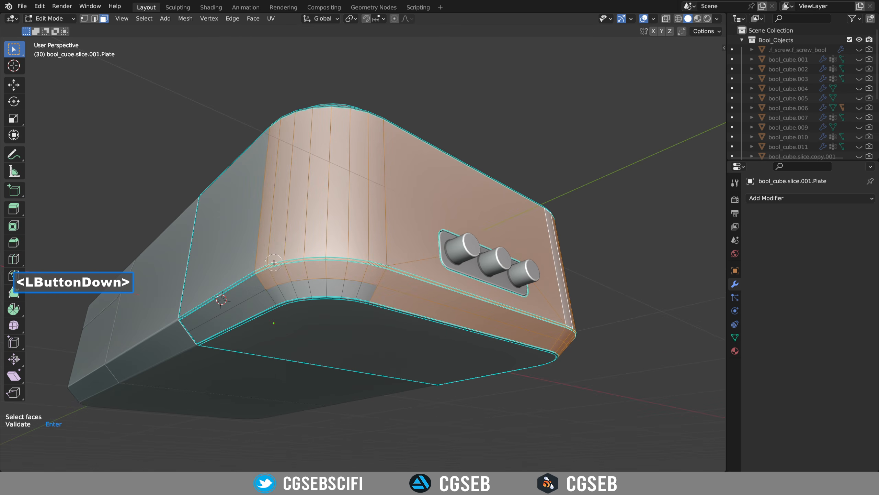
drag(359, 276, 388, 274)
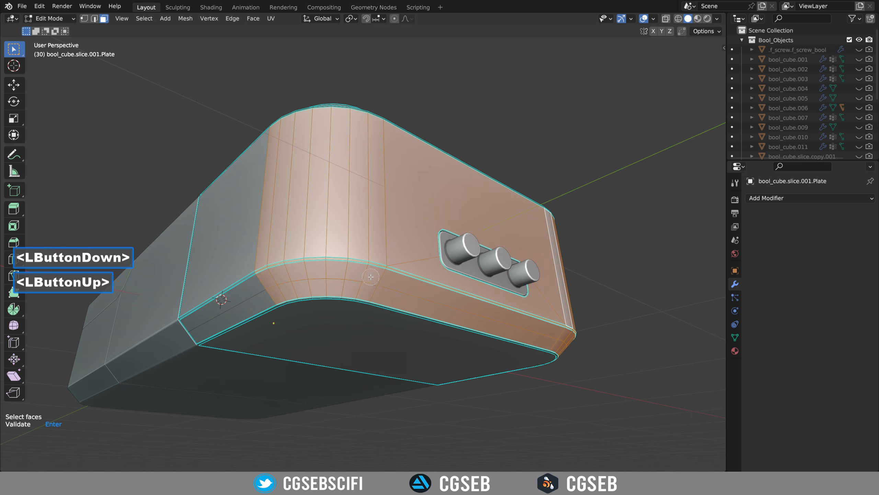
right_click(418, 266)
Step: Validate the selected faces as a wraparound plate and give it a thickness of about 0.017
mouse_move(418, 267)
middle_down()
mouse_move(408, 241)
mouse_move(338, 209)
mouse_move(341, 243)
middle_up()
shift+middle_drag(689, 208, 531, 244)
middle_drag(540, 243, 412, 266)
shift+middle_drag(412, 267, 411, 173)
middle_drag(411, 173, 369, 165)
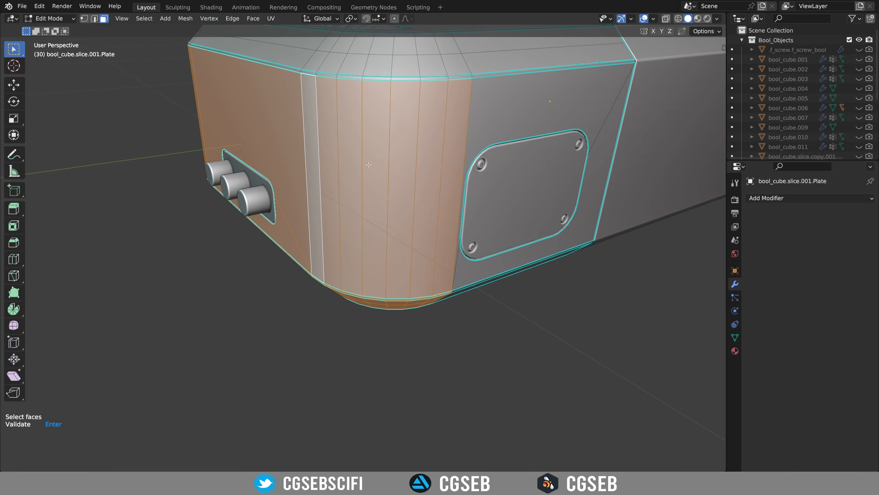
key(Return)
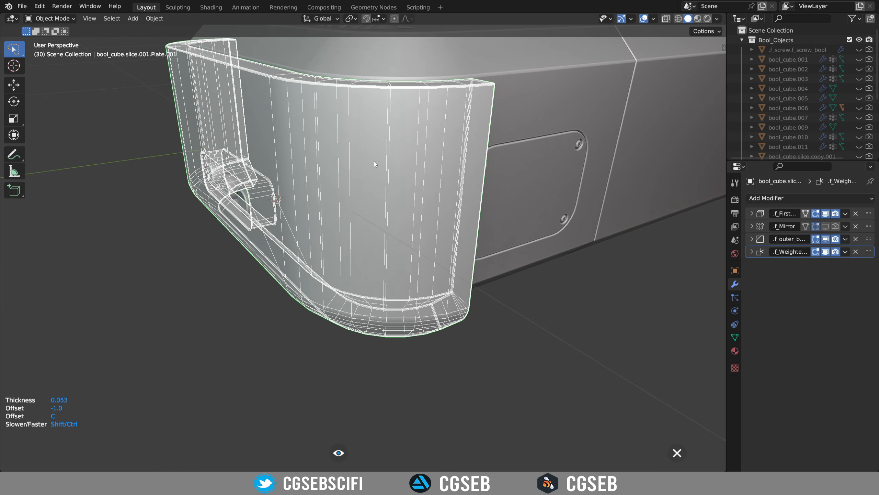
middle_drag(371, 161, 319, 190)
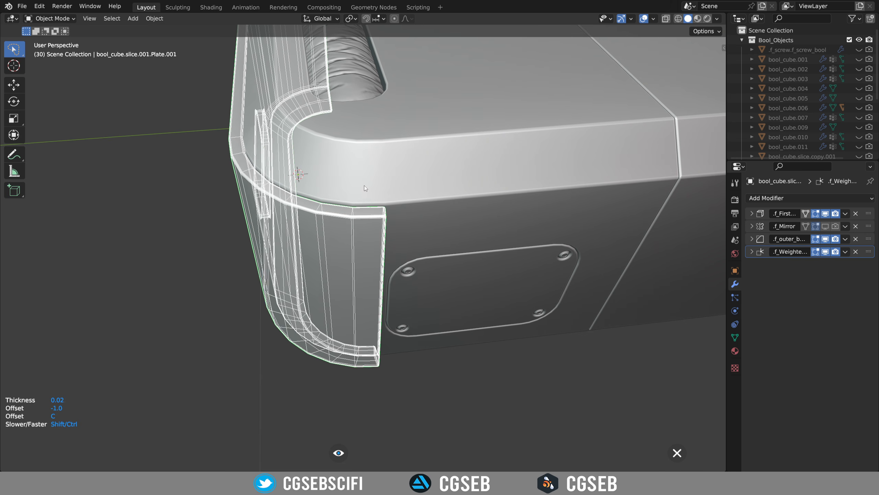
click(362, 186)
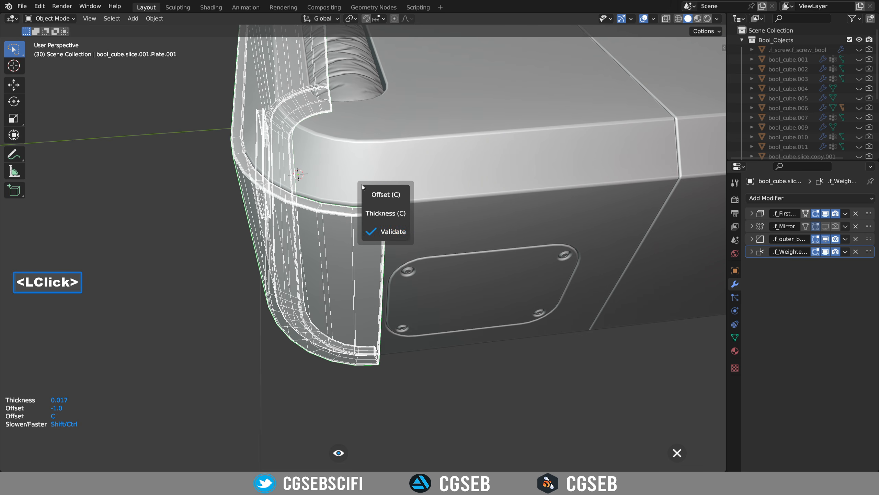
click(389, 231)
middle_drag(389, 233, 422, 244)
scroll(518, 235, down, 3)
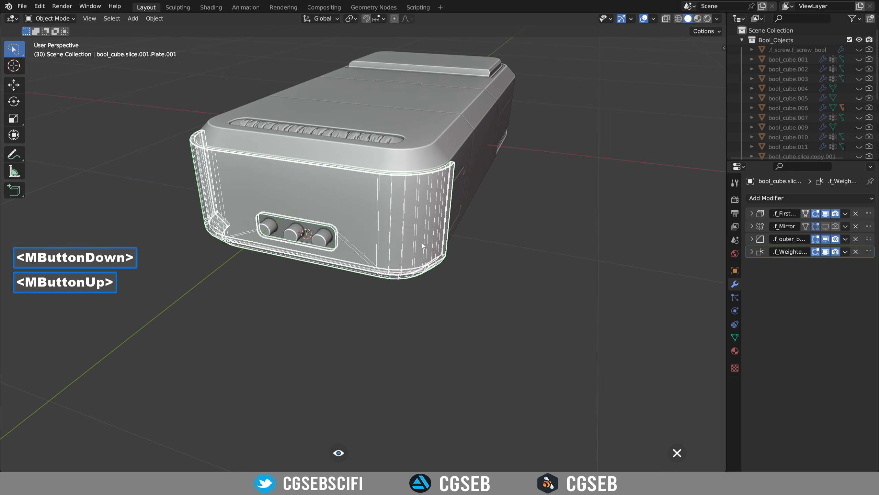
right_click(516, 198)
Step: Create a Fluent pipe between two points on the side panel, just above the perforated grille
middle_drag(525, 202, 496, 234)
shift+middle_drag(404, 219, 336, 213)
click(360, 256)
scroll(360, 256, up, 3)
key(f)
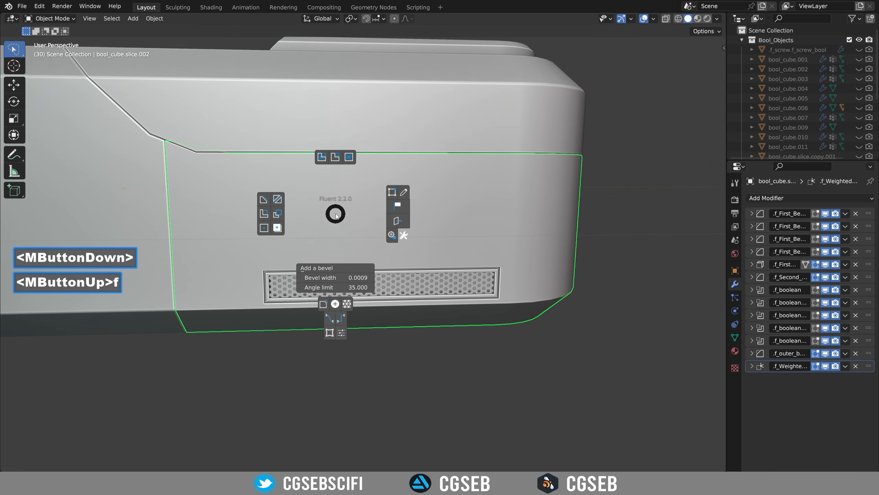
click(342, 319)
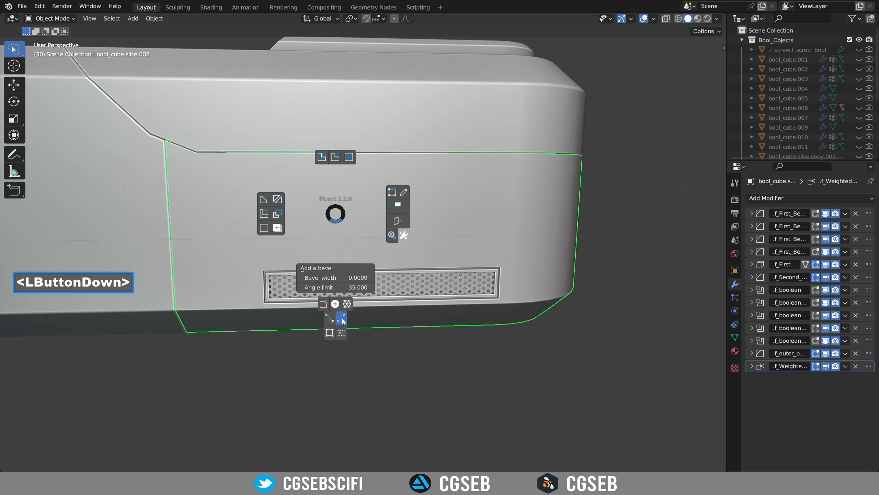
click(223, 222)
middle_drag(388, 283, 233, 221)
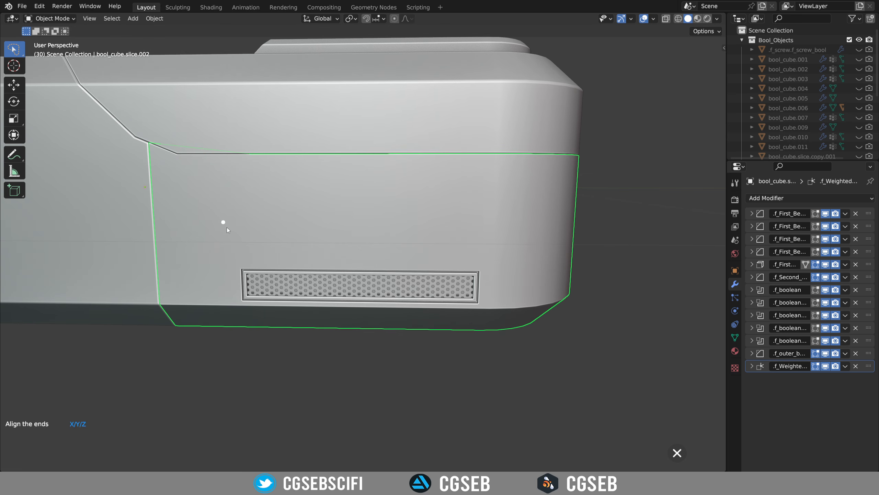
click(469, 223)
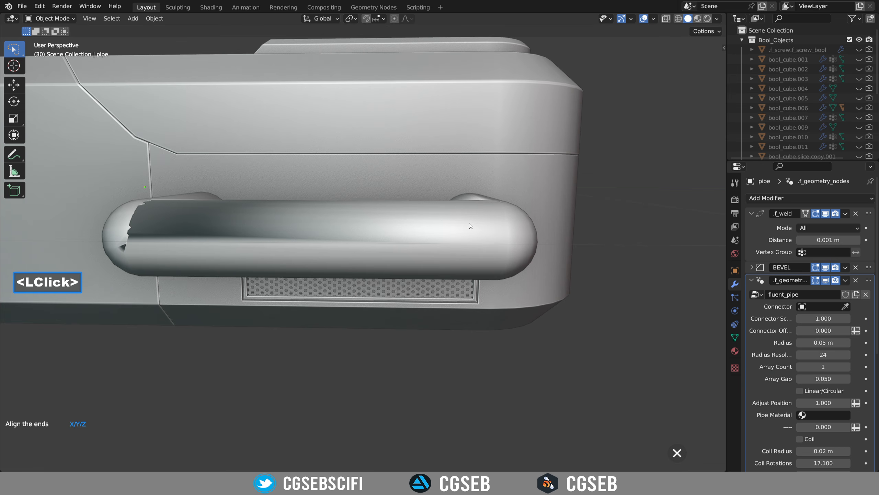
Step: Align the two ends of the new pipe along the Z axis
middle_drag(333, 185, 310, 285)
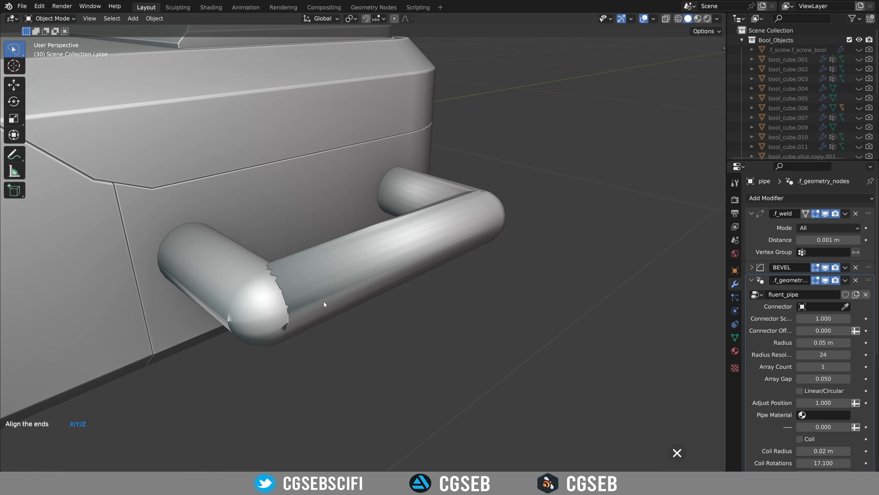
middle_drag(451, 223, 356, 198)
middle_drag(166, 195, 317, 196)
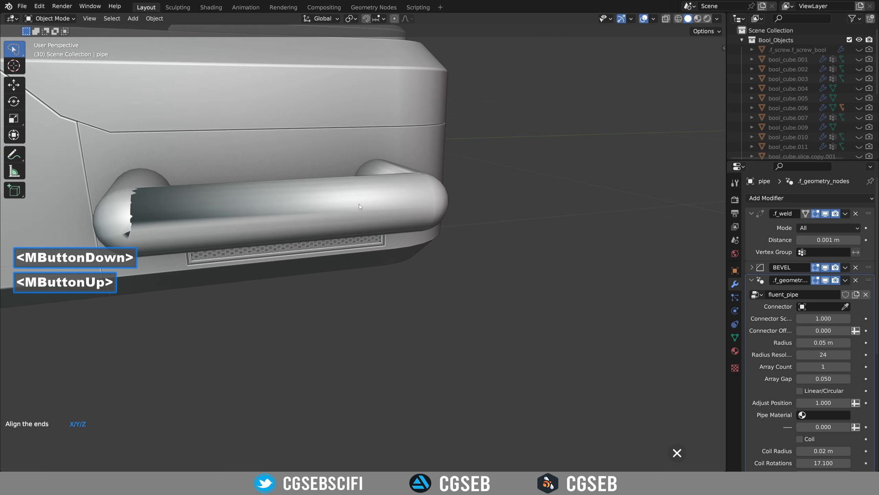
key(z)
middle_drag(387, 179, 347, 179)
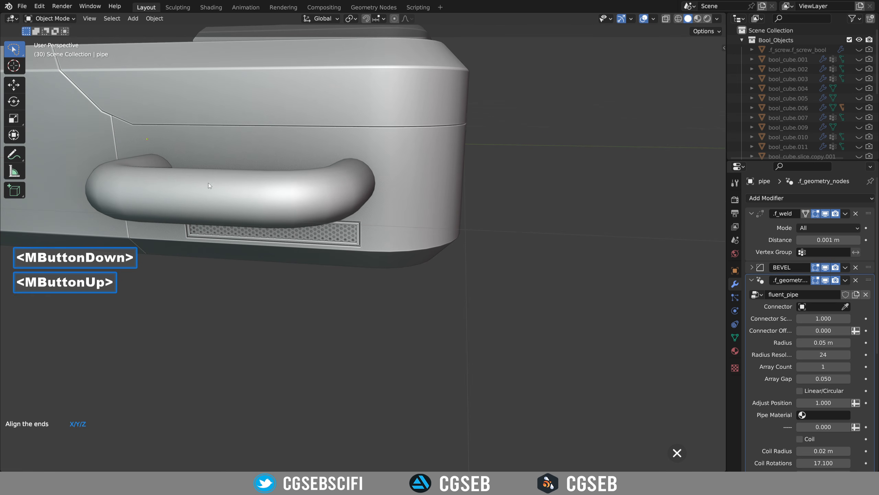
middle_drag(312, 186, 383, 172)
Step: Reduce the pipe's radius to 0.015
click(385, 119)
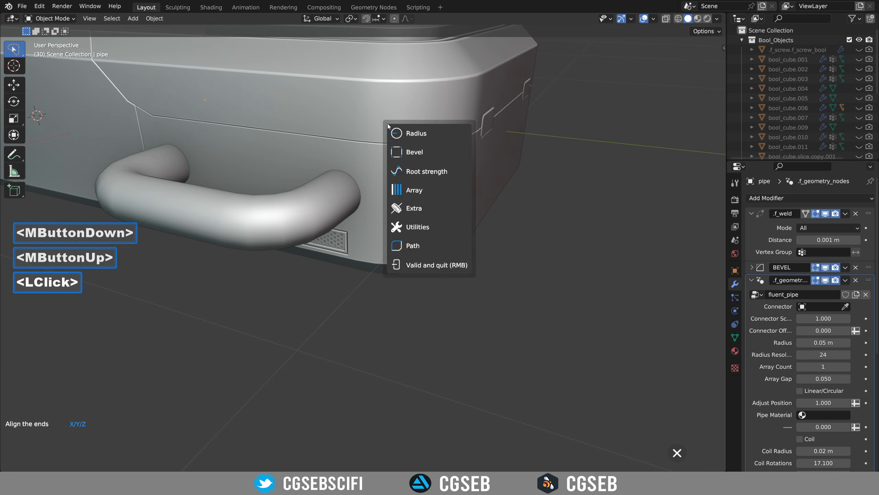
click(436, 131)
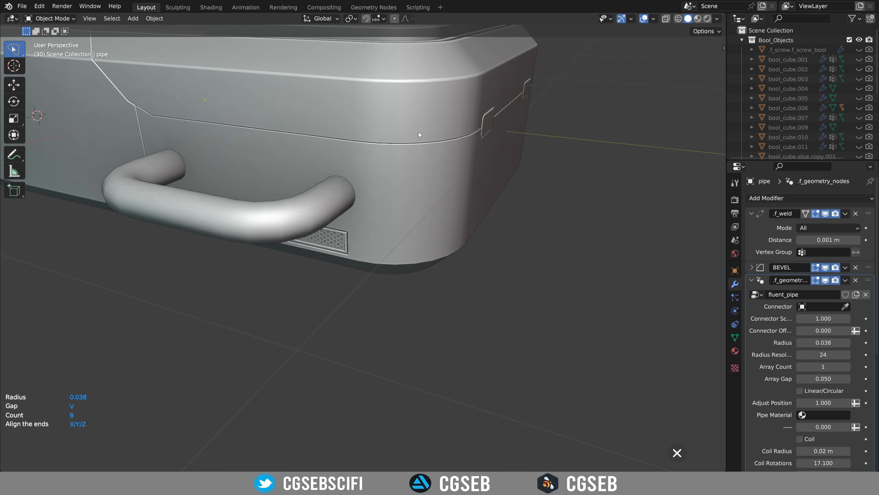
shift+click(389, 144)
click(409, 155)
middle_drag(409, 155, 397, 186)
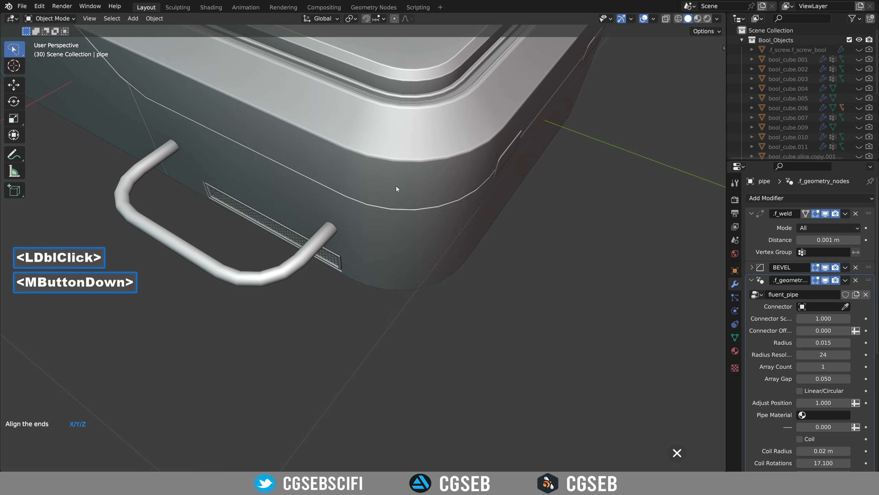
Step: Tighten the pipe's corner bevel to a width of about 0.0265
click(397, 160)
shift+click(428, 193)
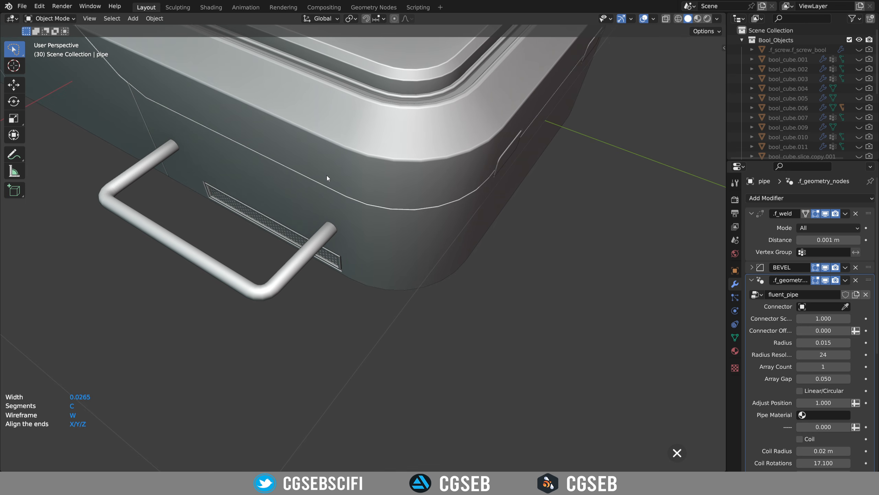
shift+click(346, 180)
click(353, 188)
Step: Lower the pipe's root strength so the handle sits close to the side panel
click(362, 171)
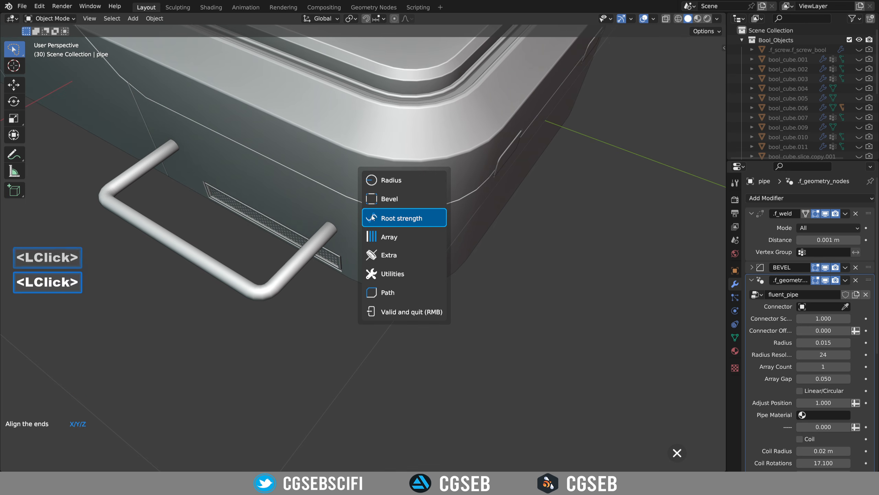
shift+click(395, 221)
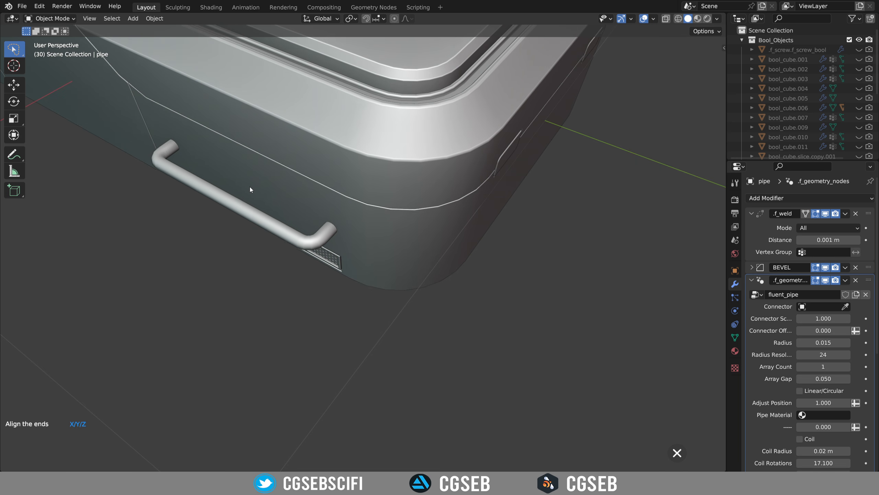
shift+click(273, 196)
click(307, 208)
middle_drag(306, 208, 427, 152)
middle_drag(368, 206, 440, 129)
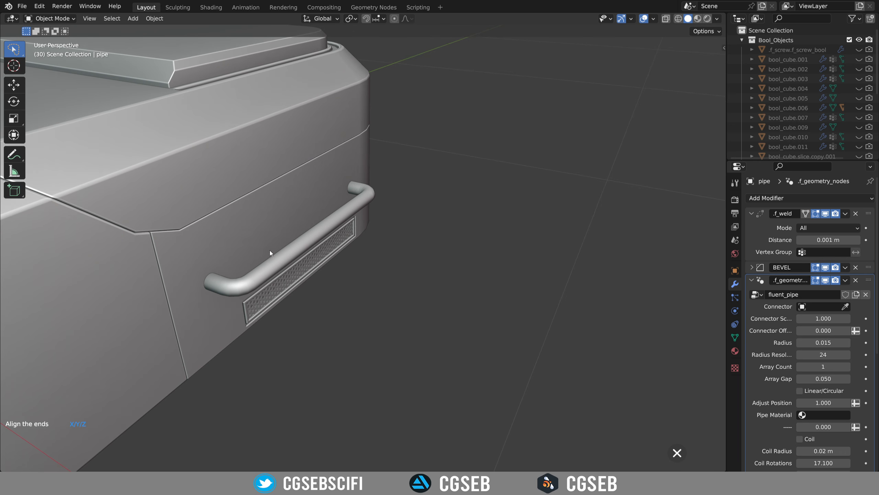
middle_drag(348, 219, 346, 219)
scroll(347, 219, up, 1)
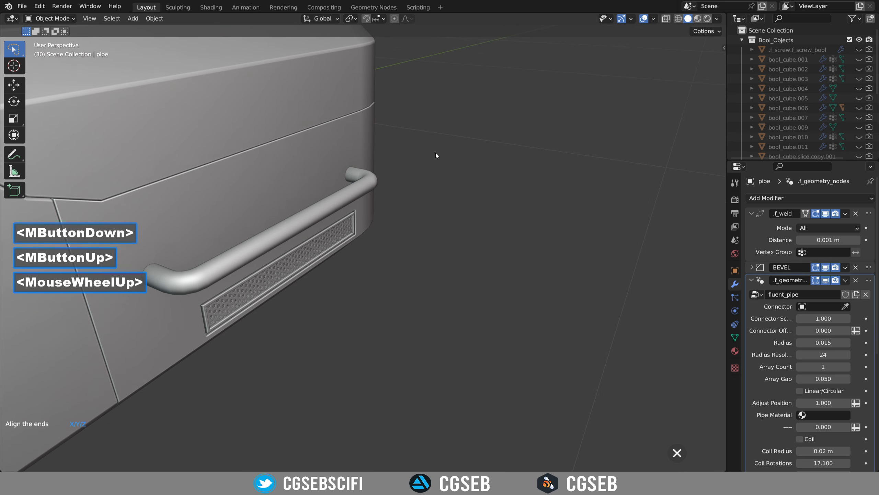
Step: Add a ring around the pipe handle as an extra
click(423, 131)
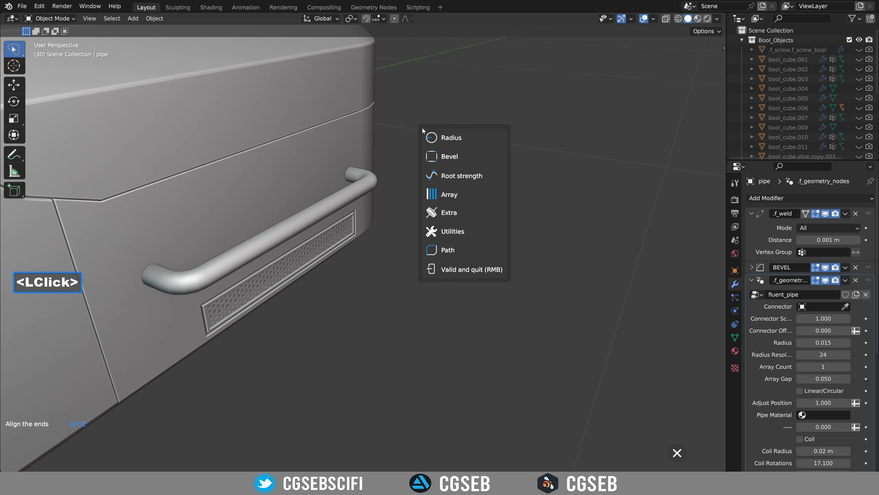
click(451, 213)
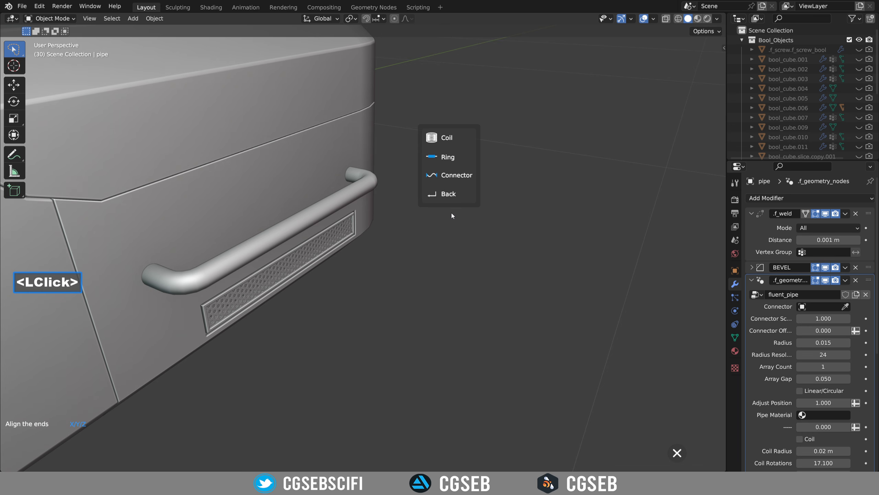
click(445, 157)
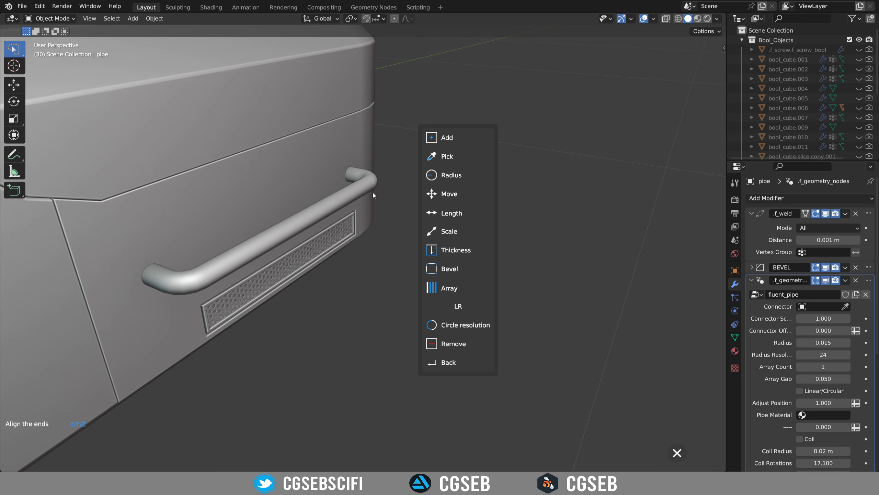
click(444, 137)
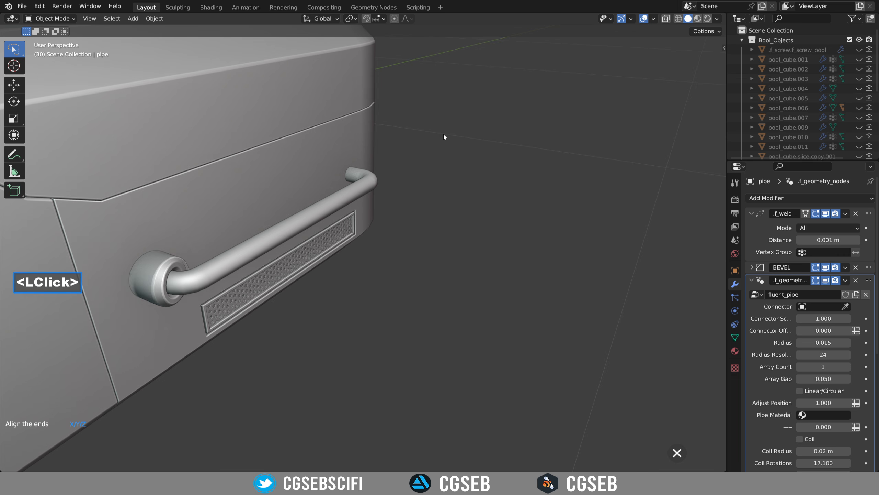
Step: Move the ring along the pipe to the straight grip section of the handle
click(404, 131)
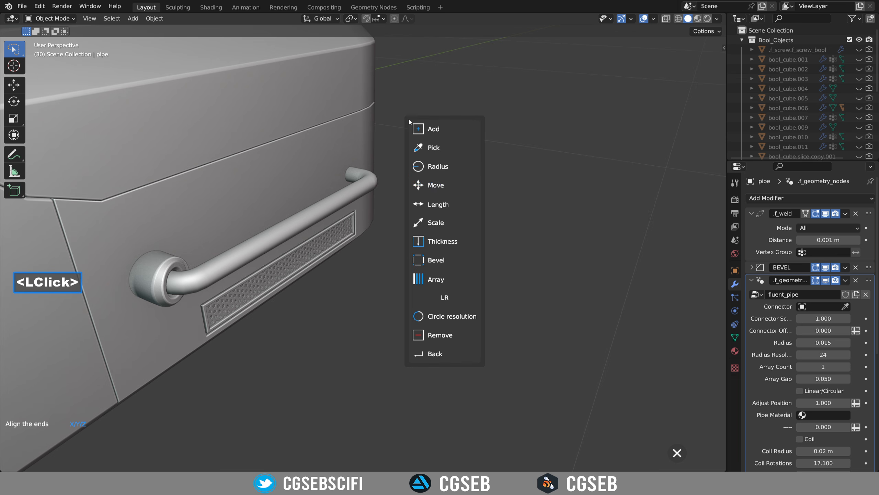
click(433, 185)
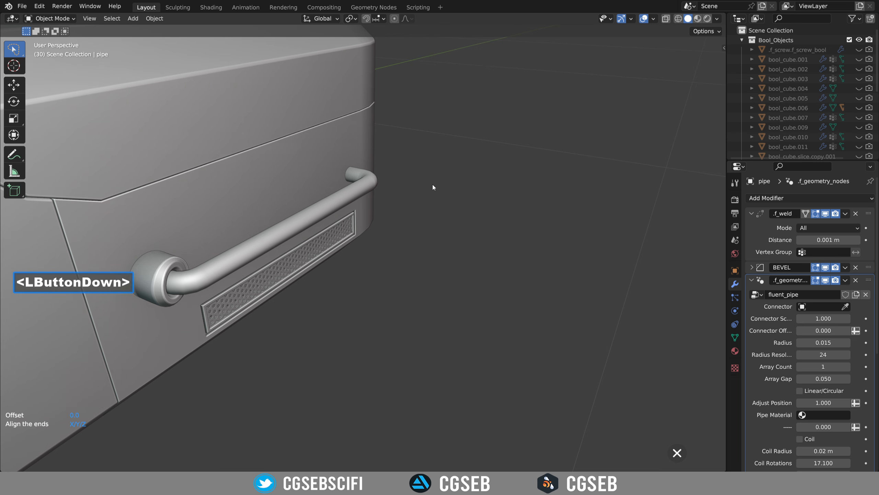
click(460, 181)
click(484, 199)
mouse_move(429, 216)
middle_down()
mouse_move(353, 236)
mouse_move(435, 228)
middle_up()
mouse_move(475, 103)
middle_down()
mouse_move(547, 140)
mouse_move(487, 108)
middle_up()
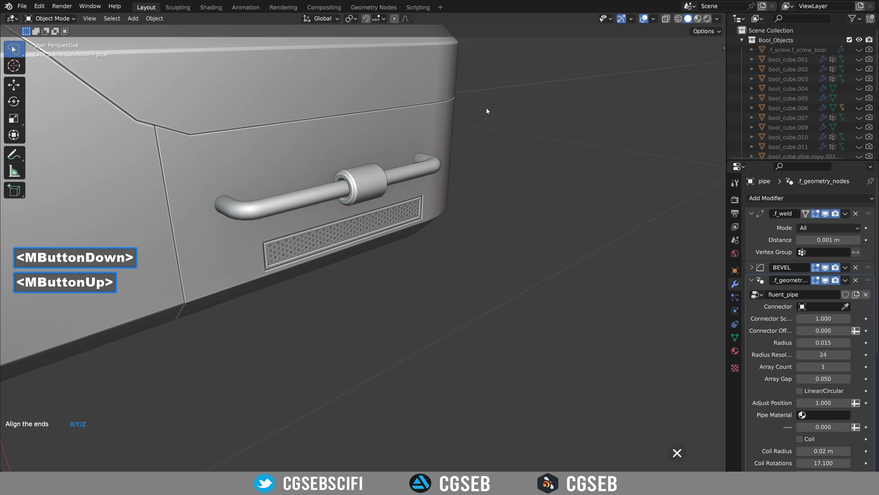
Step: Lengthen the ring to about 0.14 so it forms a grip sleeve along the handle
click(487, 108)
click(512, 196)
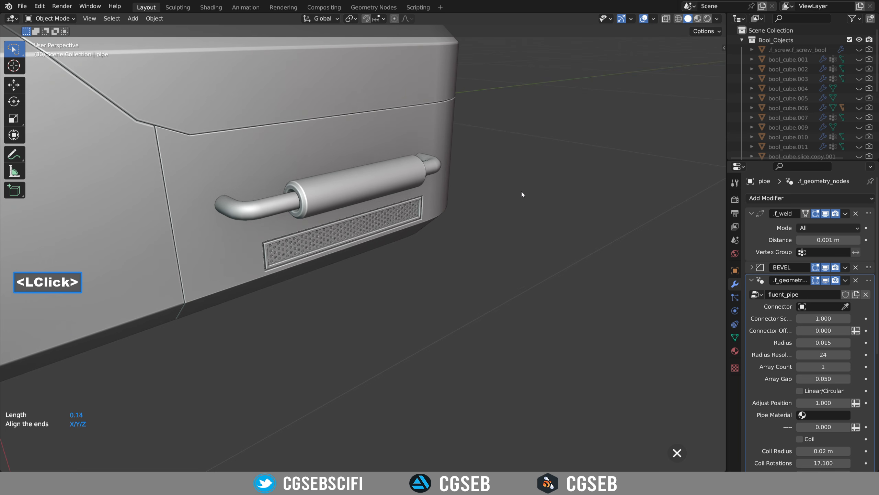
click(520, 190)
Step: Reduce the bevel on the grip sleeve's edges to about 0.00075
click(538, 199)
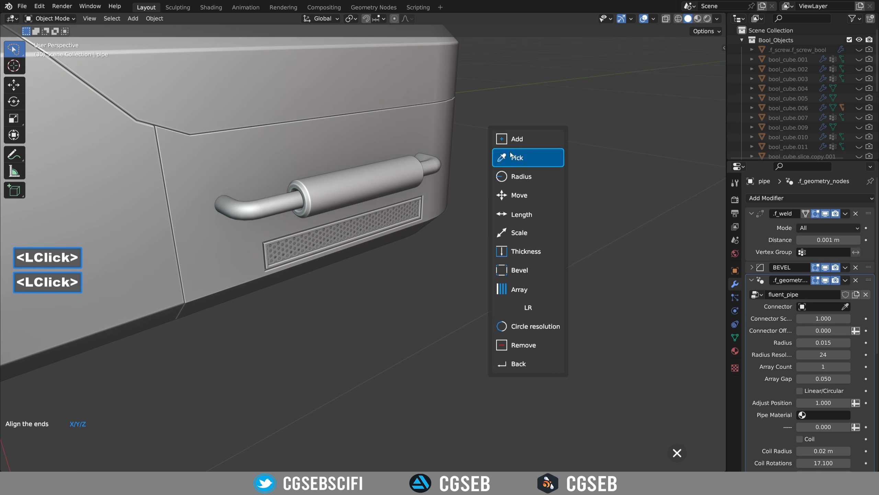
click(534, 267)
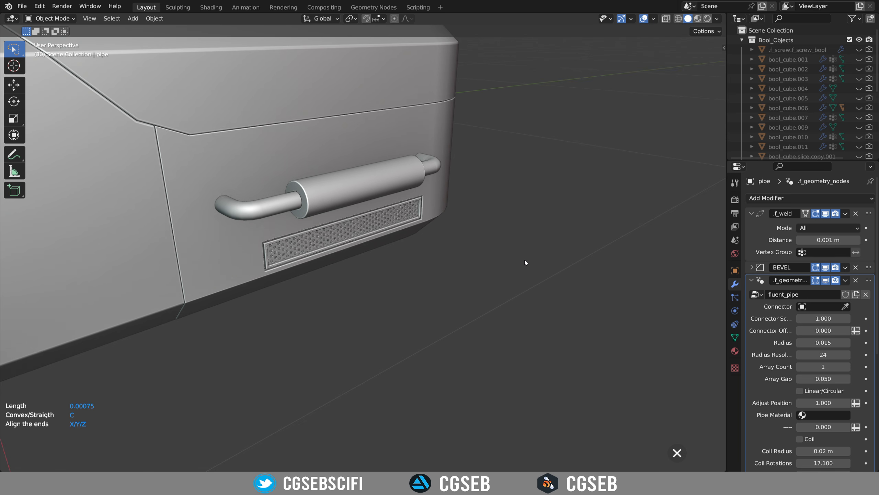
shift+click(530, 261)
click(544, 274)
scroll(487, 223, up, 2)
Step: Reduce the grip sleeve's thickness so it fits closely around the pipe, and finish the handle
click(517, 79)
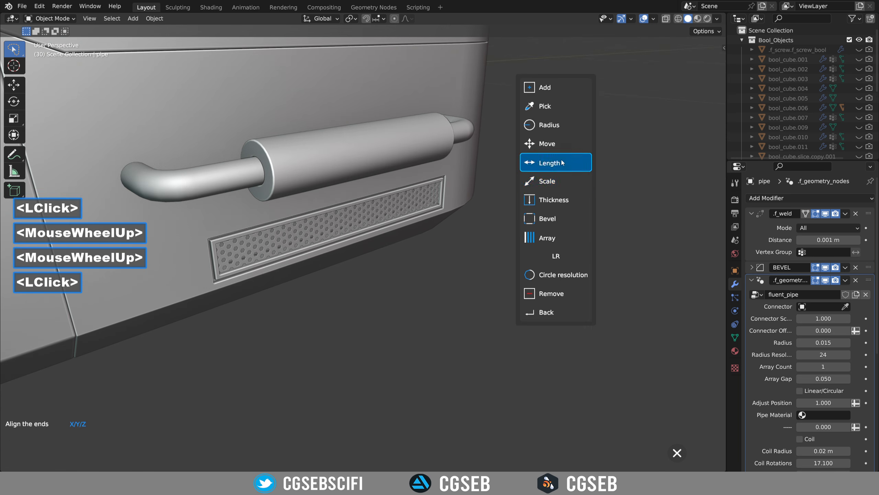
click(568, 197)
shift+click(564, 197)
shift+click(554, 193)
double_click(578, 206)
scroll(555, 218, down, 3)
middle_drag(540, 225, 503, 230)
scroll(480, 225, down, 6)
shift+scroll(503, 230, up, 1)
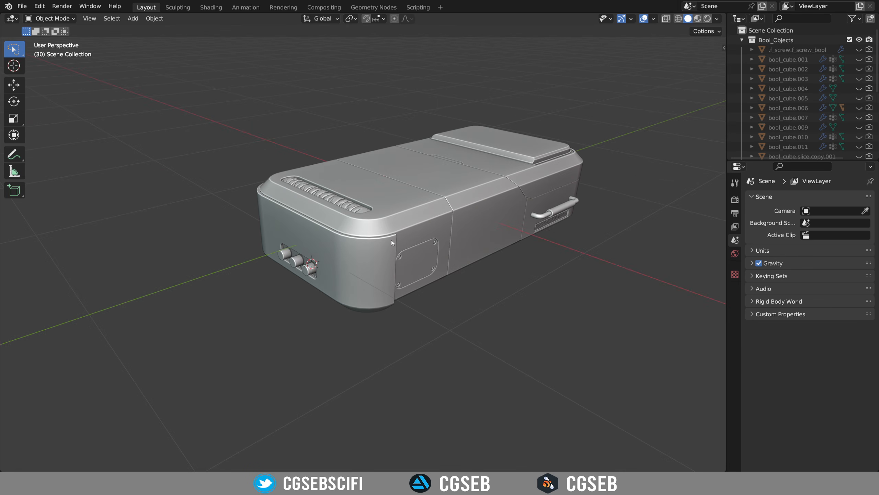
Step: Add a plane and scale it up about 9 times as a ground for the model
key(shift+a)
mouse_move(391, 240)
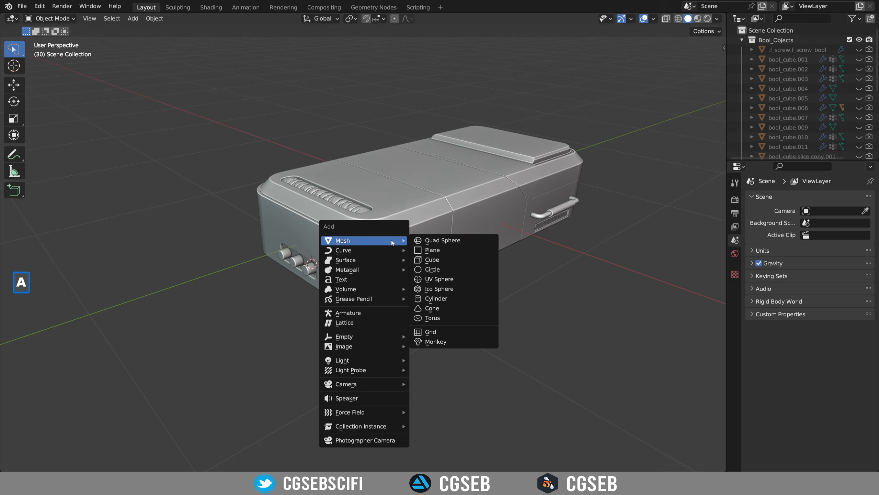
click(450, 252)
key(s)
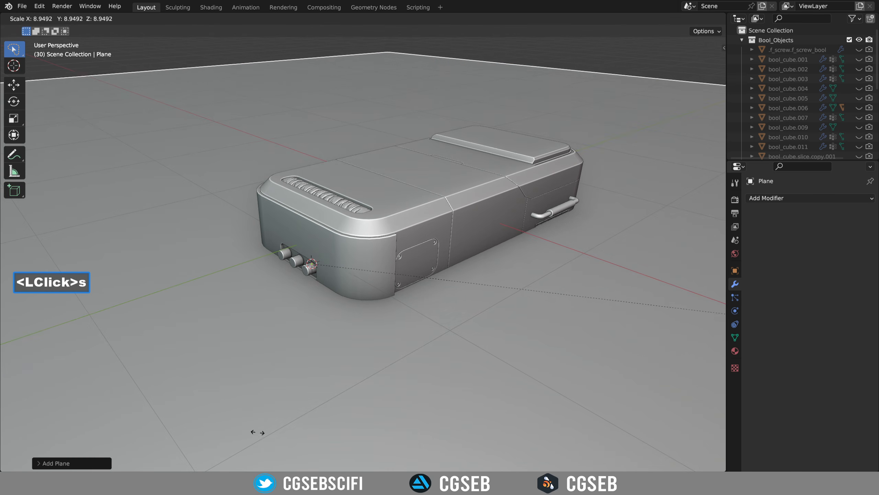
click(379, 426)
scroll(329, 360, down, 3)
middle_drag(328, 361, 343, 329)
scroll(342, 329, up, 1)
middle_drag(343, 329, 358, 290)
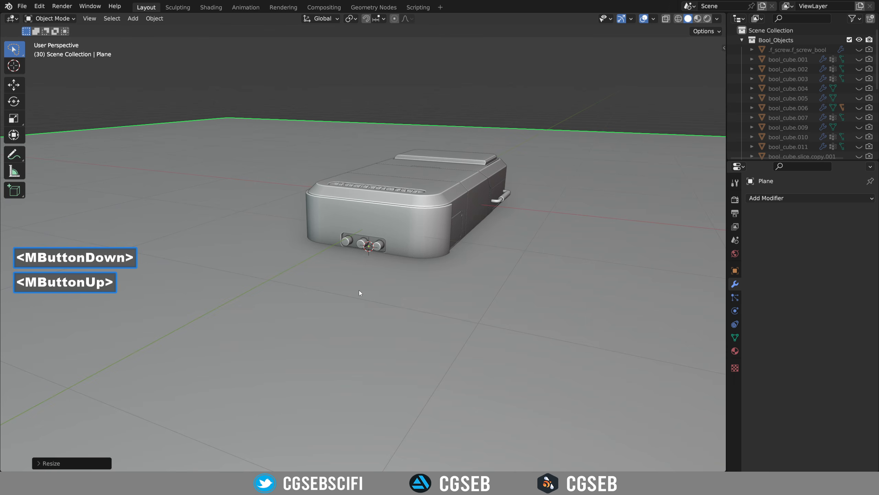
Step: Lower the ground plane about 0.16 m along Z so it lies just beneath the model
key(KP_1)
scroll(363, 260, up, 3)
shift+scroll(364, 260, up, 1)
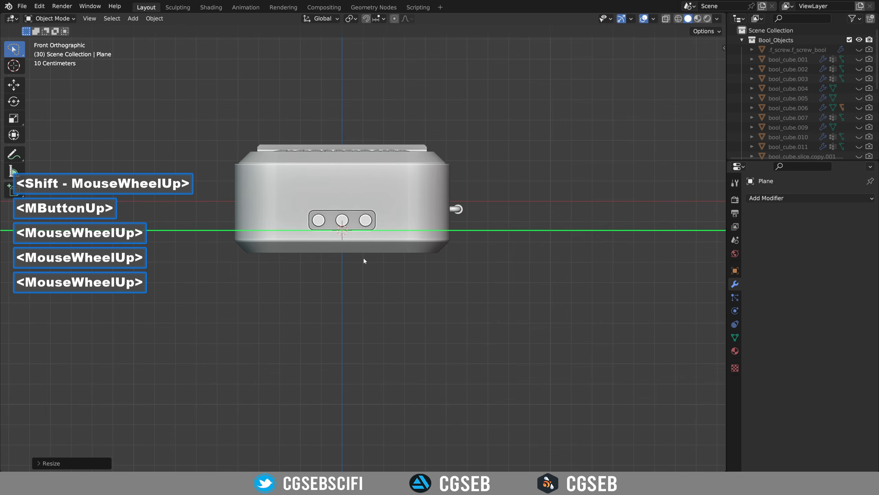
key(g)
key(z)
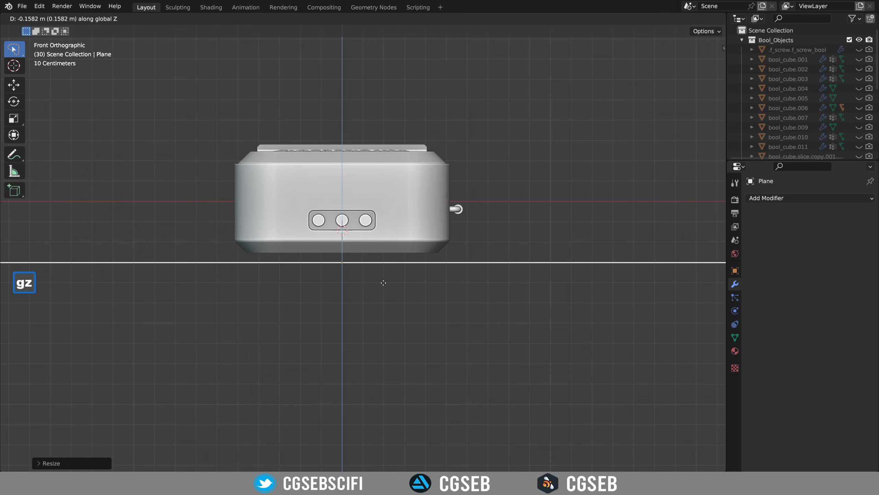
click(385, 290)
mouse_move(385, 291)
middle_down()
mouse_move(459, 342)
mouse_move(431, 360)
mouse_move(387, 369)
mouse_move(369, 346)
mouse_move(440, 334)
mouse_move(370, 293)
middle_up()
scroll(432, 361, down, 6)
shift+scroll(369, 345, up, 1)
scroll(440, 333, up, 2)
scroll(369, 293, up, 1)
scroll(370, 293, up, 2)
click(356, 287)
key(f)
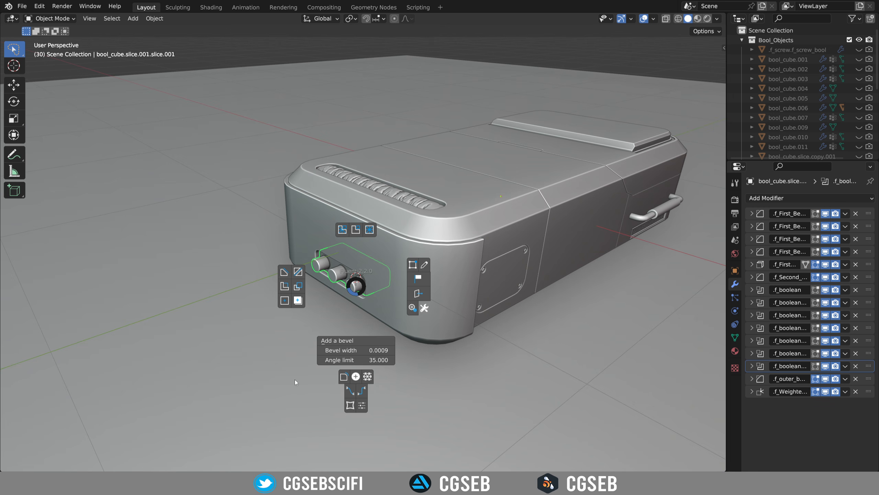
right_click(355, 292)
Step: Add a Bezier curve at the 3D cursor by the three cylinders
shift+middle_drag(331, 304, 360, 297)
key(shift+a)
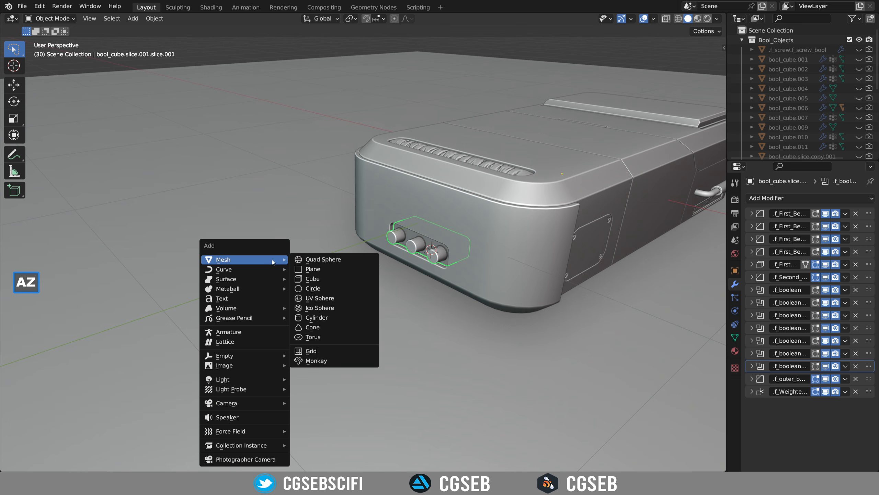
mouse_move(261, 273)
click(325, 274)
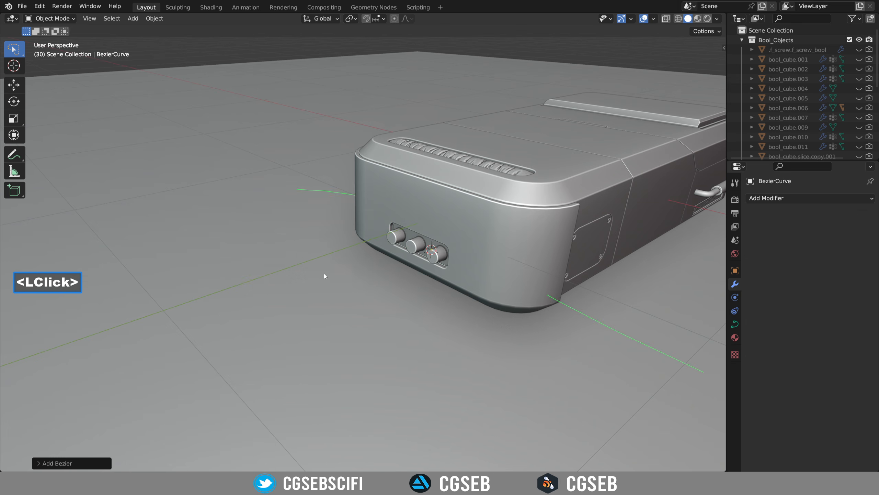
Step: In the curve's Edit Mode, set snapping to Face Project with Center, aligning rotation to the target and affecting both move and rotate
scroll(434, 331, down, 2)
middle_drag(435, 330, 477, 333)
key(Tab)
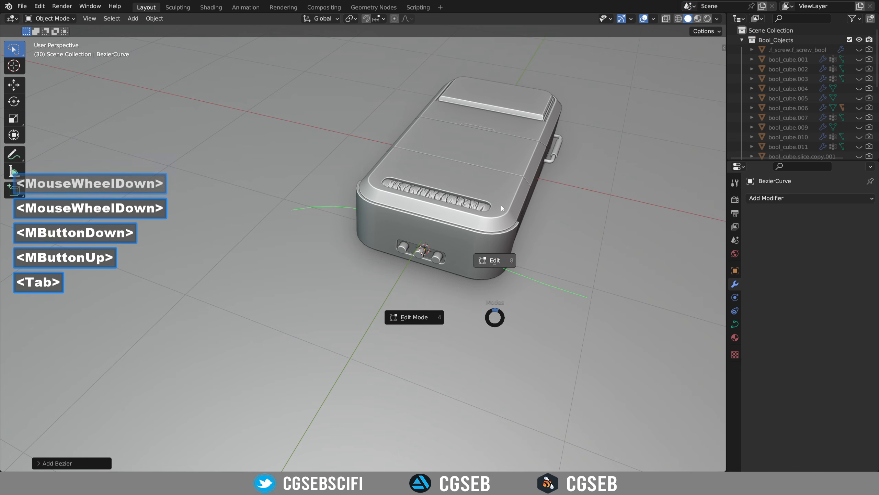
click(563, 303)
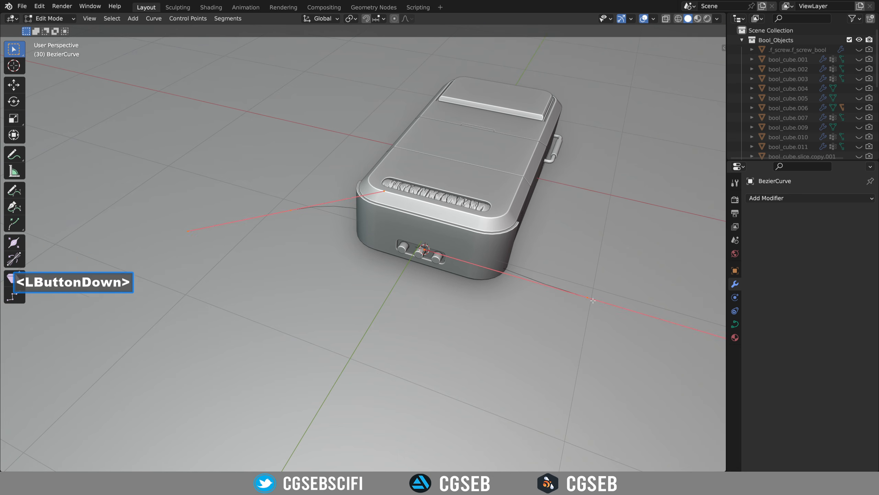
shift+middle_drag(563, 303, 532, 294)
scroll(533, 294, up, 4)
shift+middle_drag(591, 309, 399, 262)
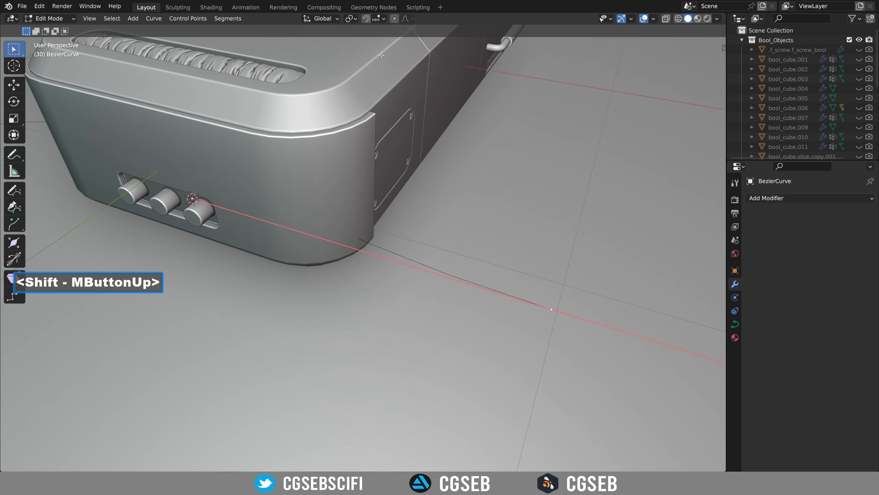
click(380, 20)
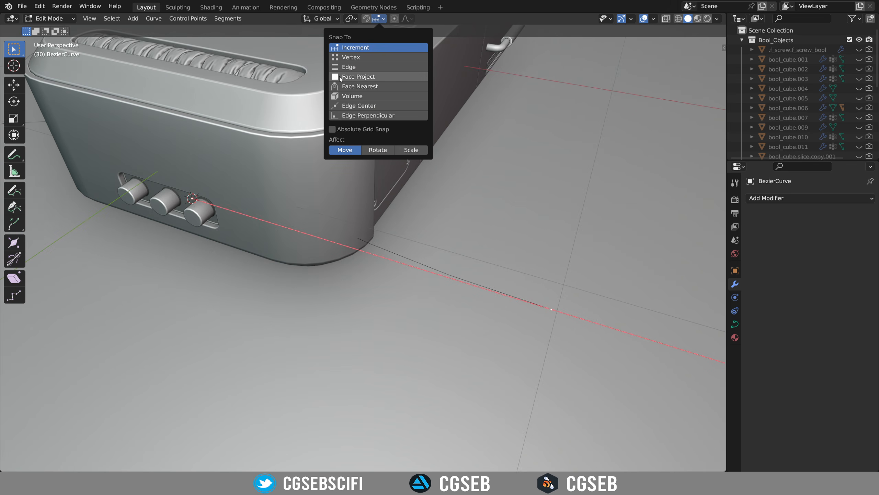
click(367, 77)
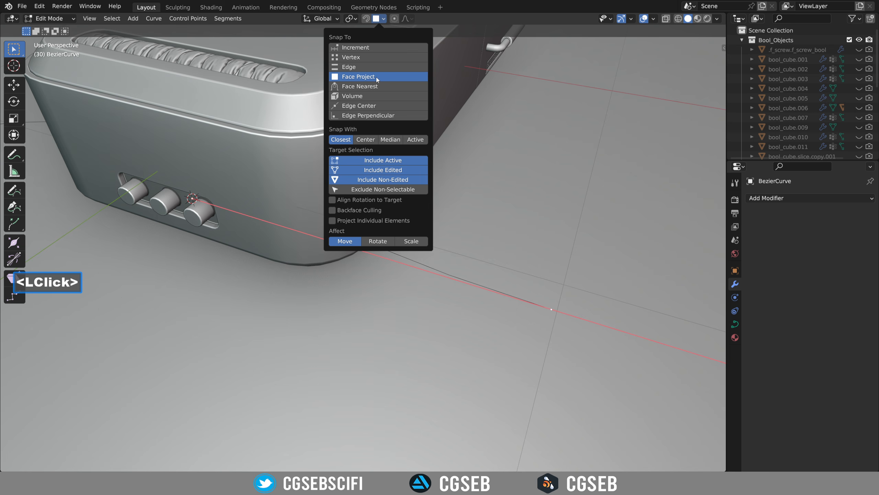
click(371, 140)
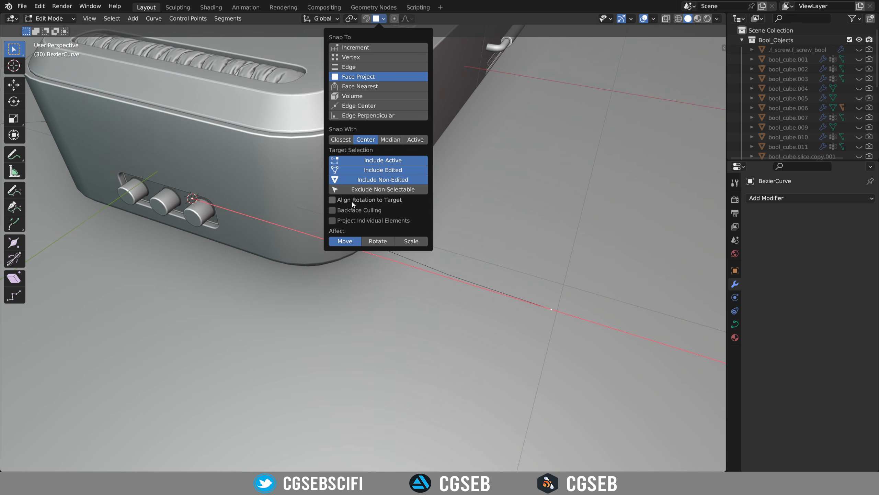
click(353, 201)
click(378, 242)
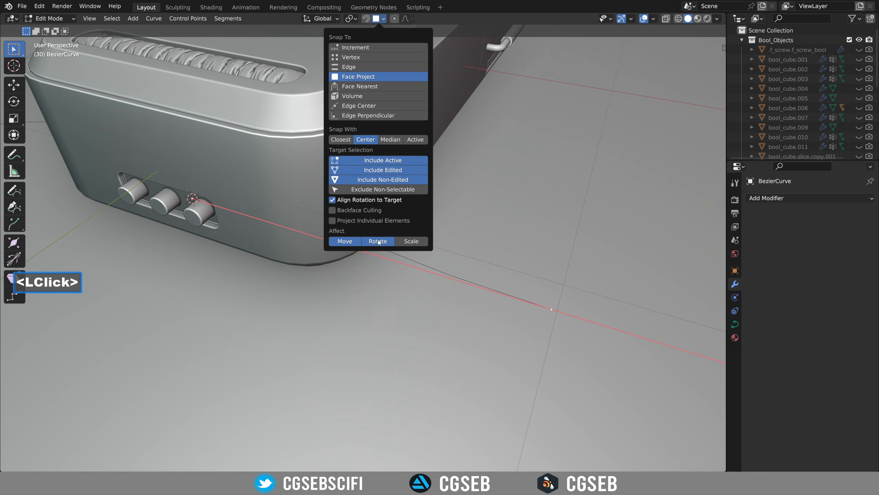
Step: Snap the curve's end point onto the front face of the middle cylinder
shift+middle_drag(463, 308, 556, 315)
middle_drag(492, 242, 554, 242)
key(g)
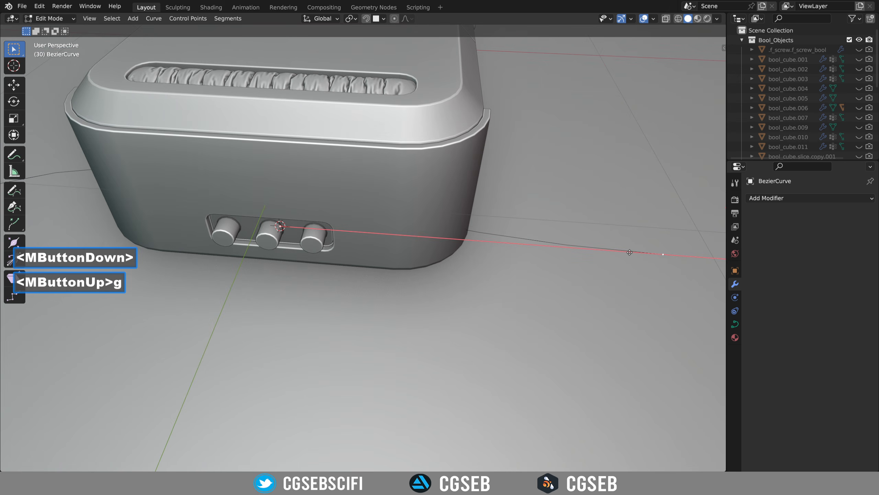
key(ctrl)
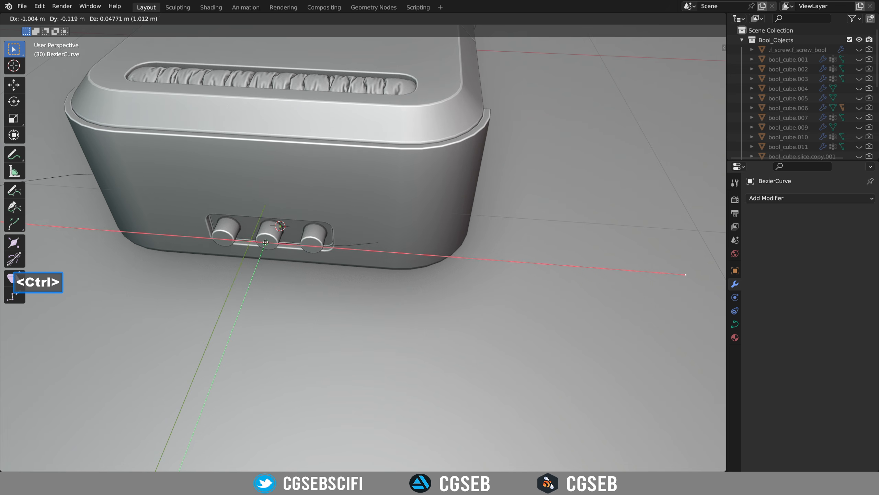
ctrl+click(266, 242)
Step: Move the curve's other end point horizontally, with Z locked, out across the ground in front of the model
middle_drag(267, 241, 522, 330)
scroll(522, 330, down, 1)
scroll(522, 329, down, 1)
middle_drag(263, 277, 398, 188)
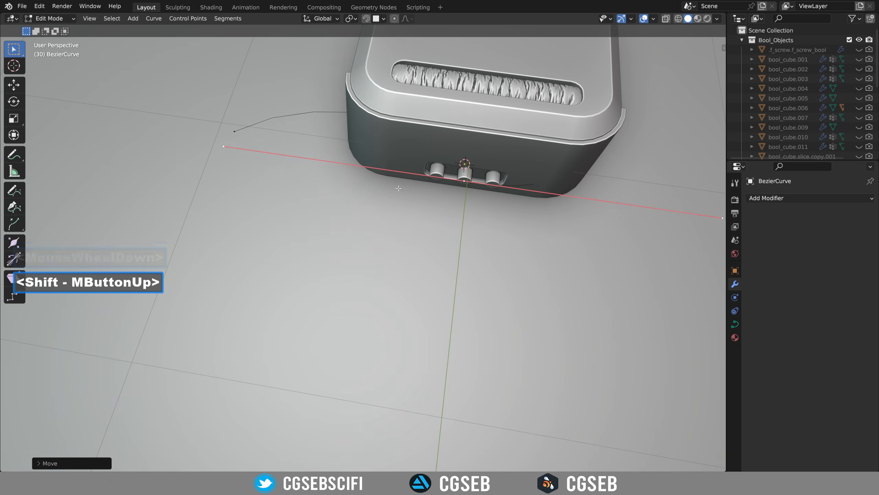
click(234, 132)
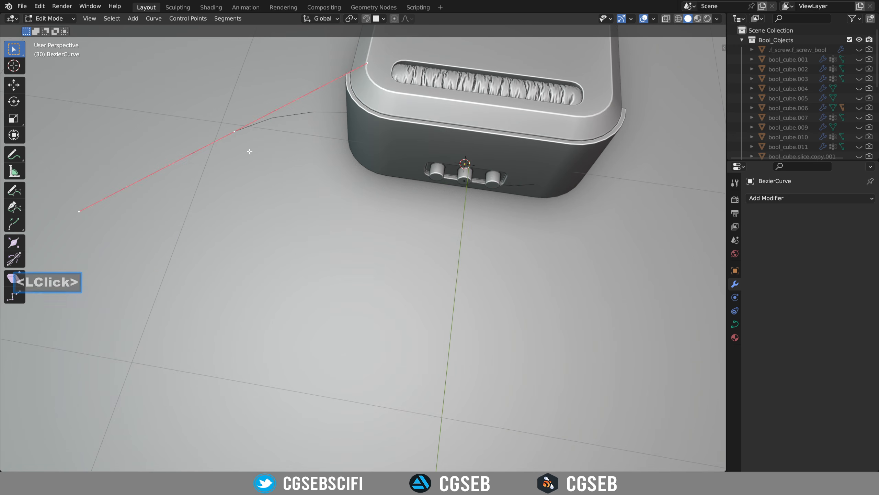
key(g)
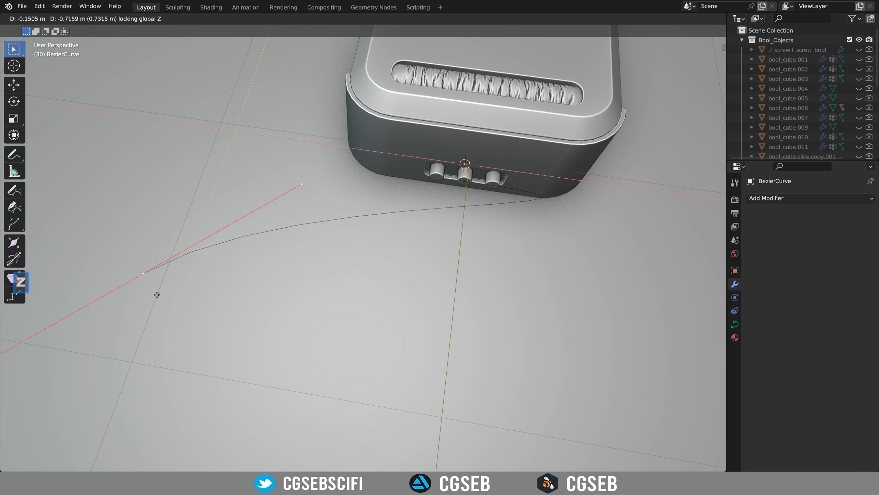
click(487, 354)
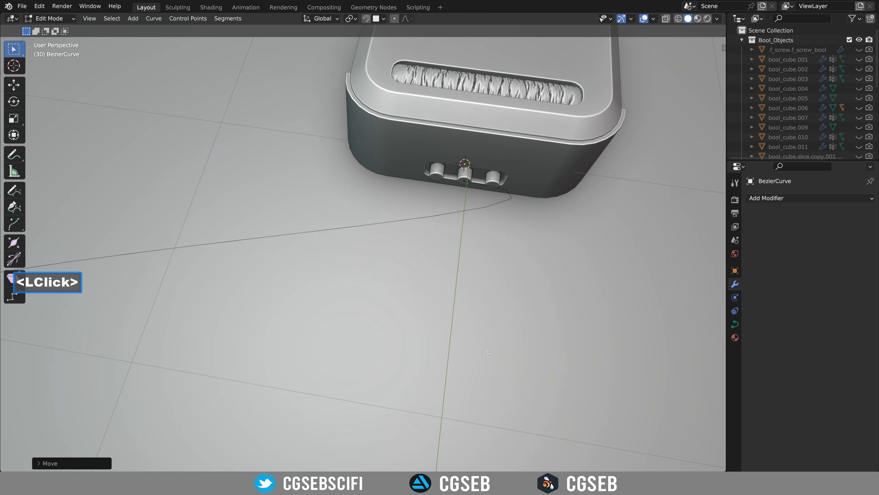
Step: Rotate the control point at the middle cylinder so its handles point straight out of the cylinder
click(463, 180)
scroll(651, 205, down, 1)
middle_drag(658, 204, 572, 217)
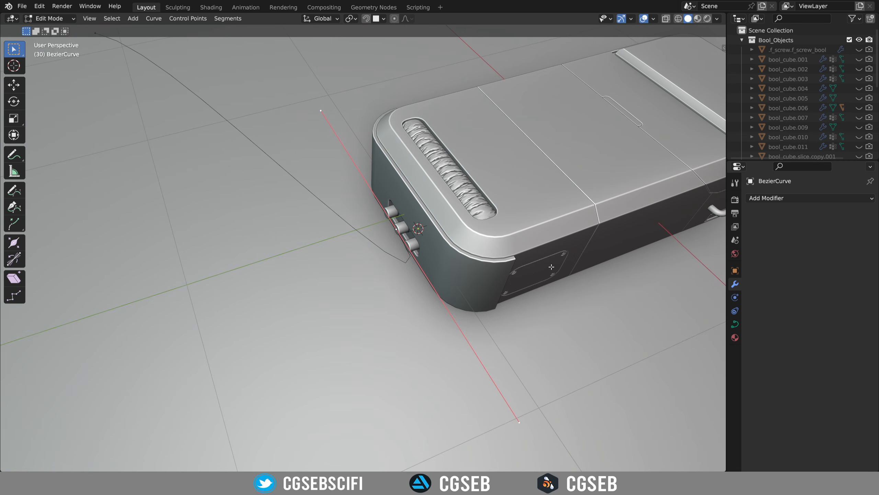
key(r)
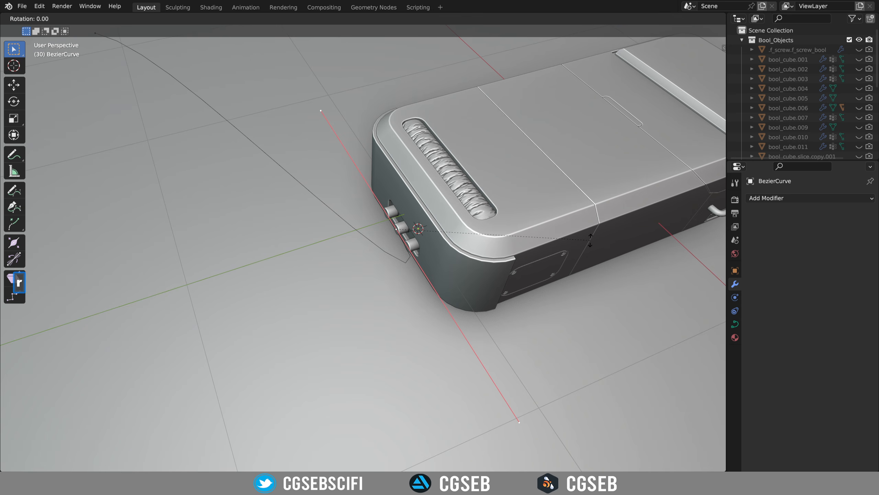
click(401, 273)
Step: Return to Object Mode and turn the Bezier curve into a Fluent wire
middle_drag(400, 273, 404, 178)
scroll(404, 179, up, 1)
middle_drag(243, 147, 311, 194)
scroll(390, 190, up, 1)
middle_drag(390, 190, 440, 220)
scroll(582, 163, down, 3)
scroll(433, 134, up, 5)
scroll(441, 220, up, 2)
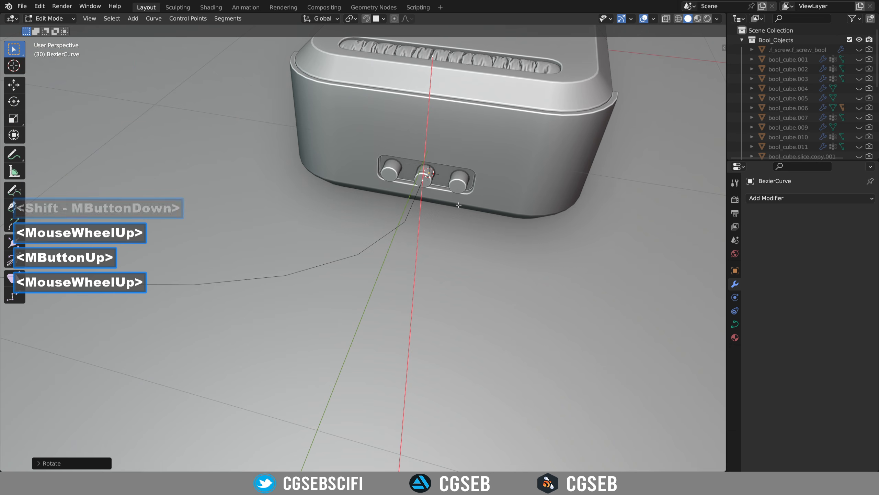
key(Tab)
key(Tab)
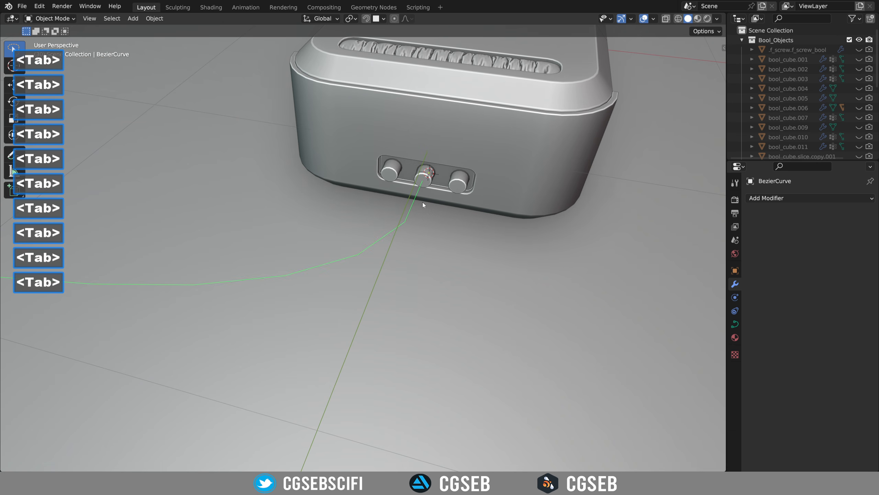
key(f)
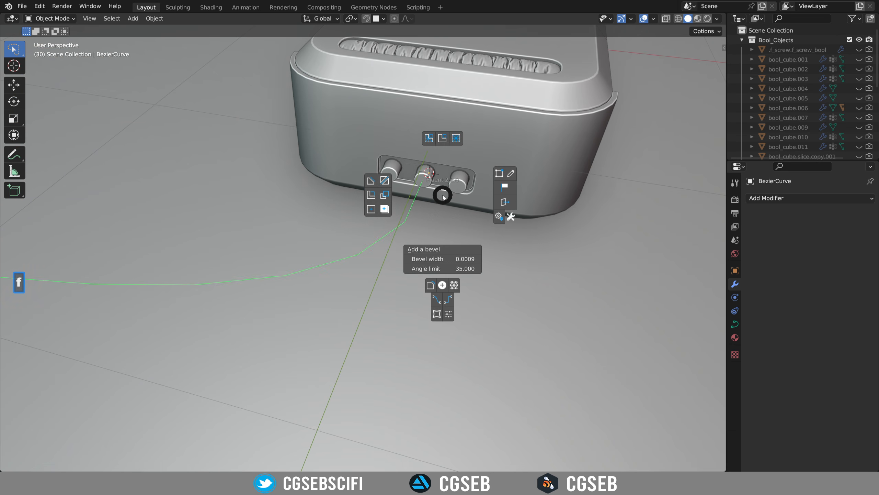
click(512, 216)
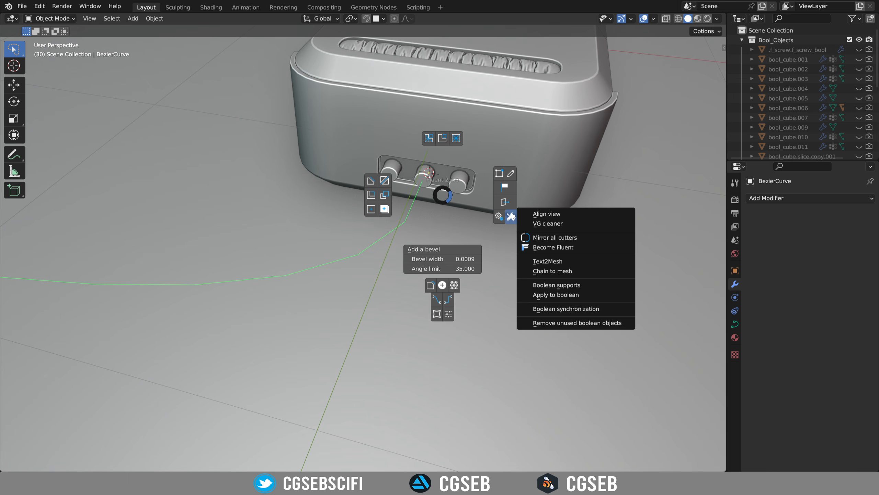
click(560, 249)
middle_drag(412, 200, 441, 182)
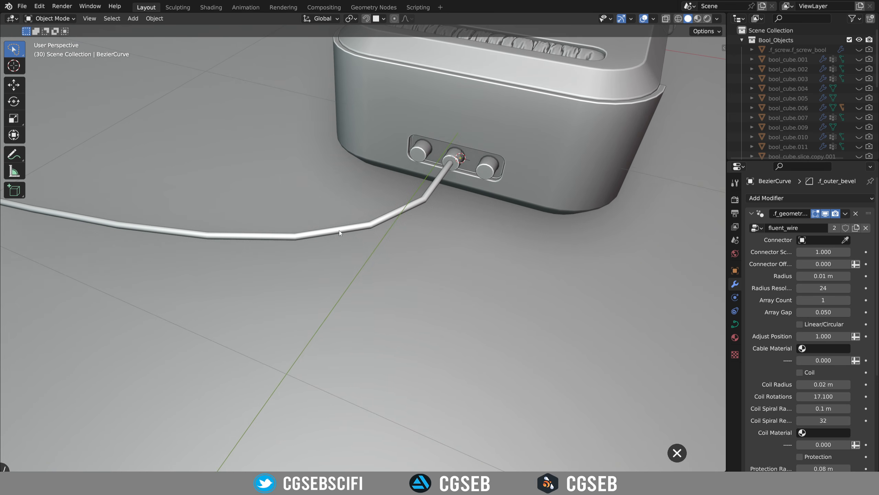
Step: Raise the wire's curve resolution to about 33 to smooth its bends
click(438, 184)
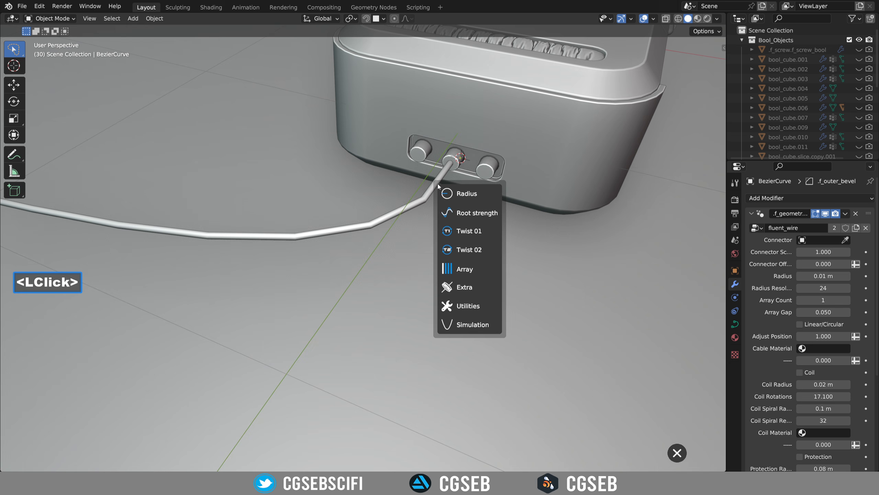
click(469, 291)
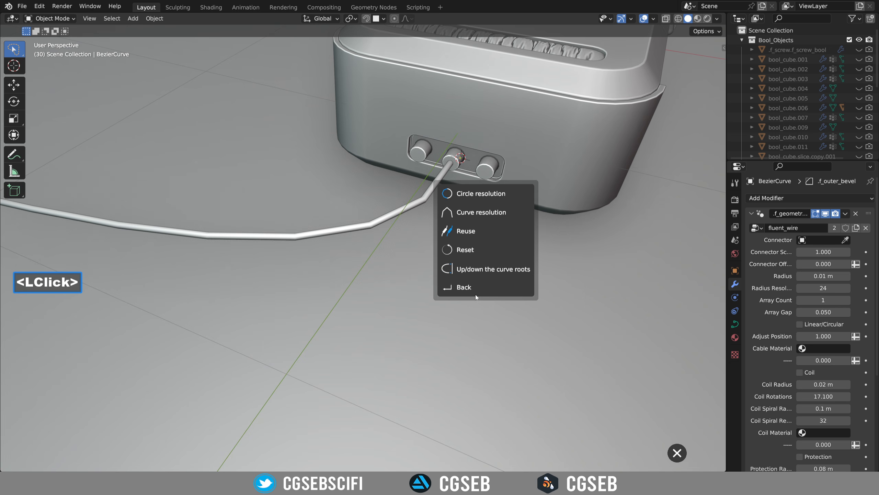
click(479, 217)
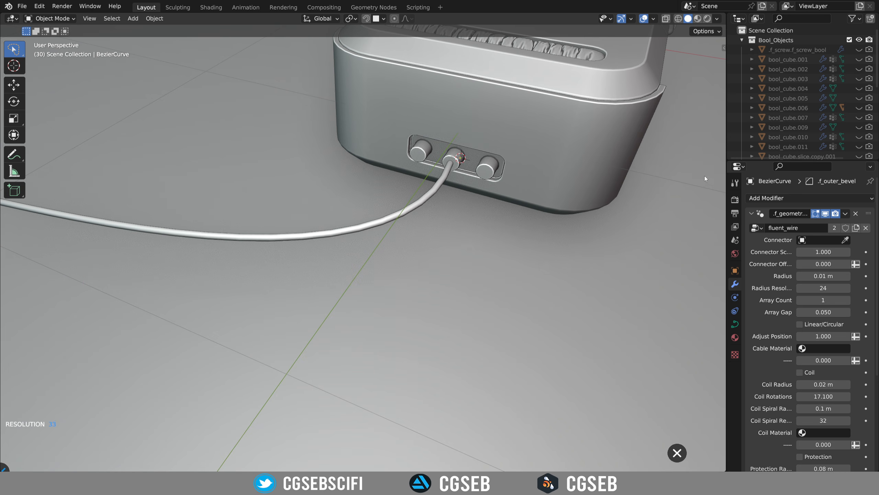
click(668, 183)
click(668, 183)
Step: Set the wire's radius to 0.018 so it better fills the cylinder opening
middle_drag(668, 183, 567, 245)
middle_drag(545, 226, 398, 225)
scroll(519, 173, up, 3)
click(485, 171)
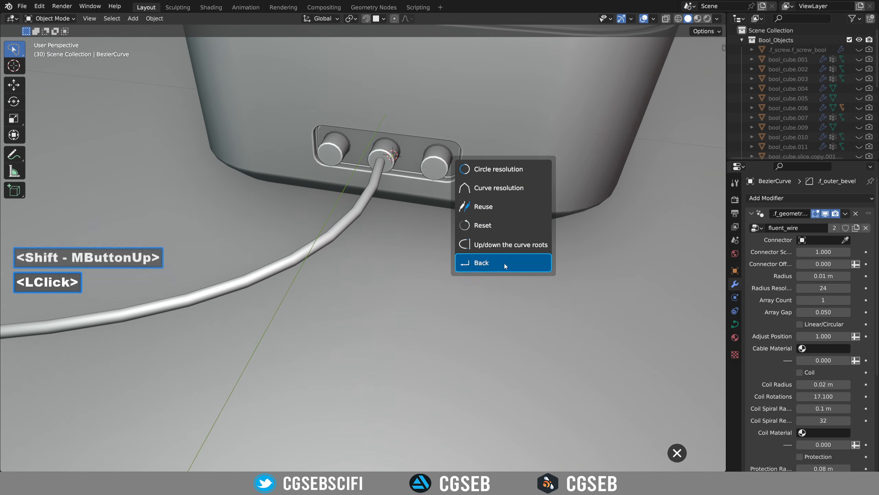
click(504, 263)
click(480, 170)
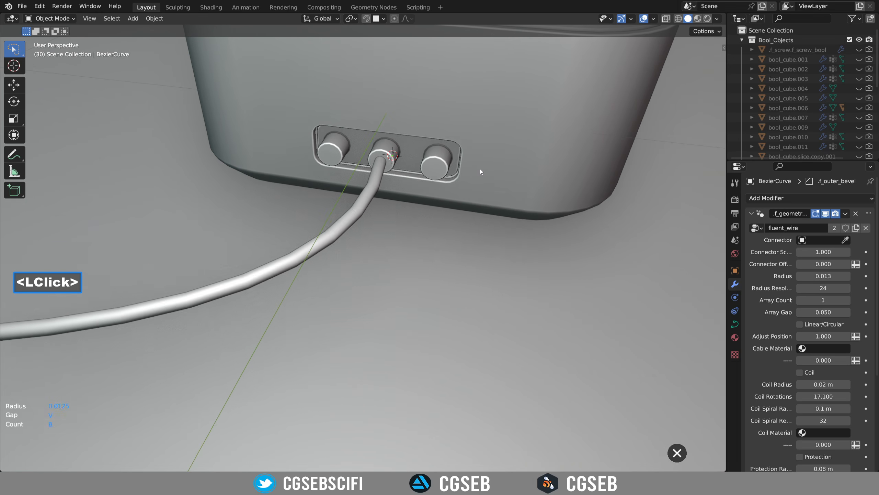
click(481, 168)
Step: Array the wire with a count of 3
middle_drag(493, 180, 462, 242)
scroll(459, 239, down, 3)
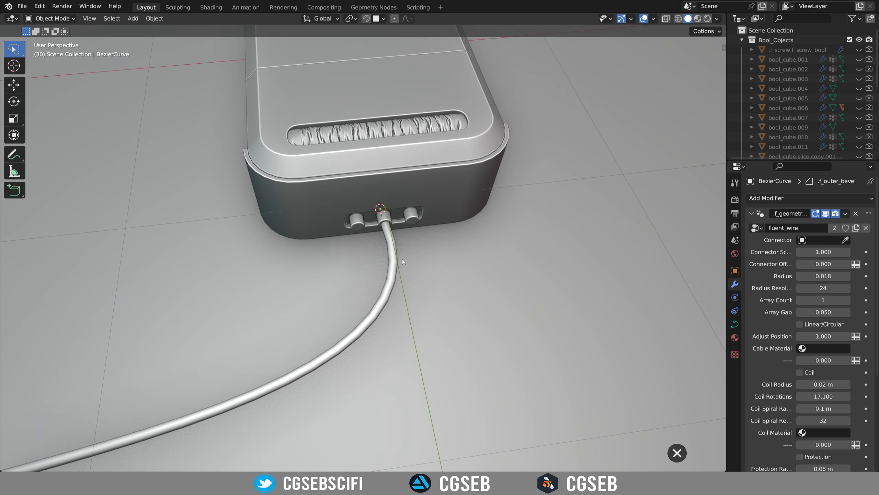
click(426, 228)
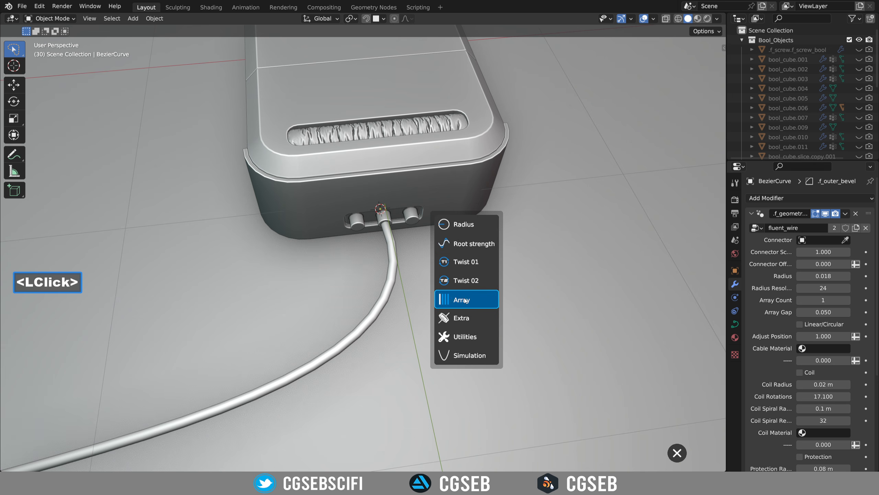
click(454, 300)
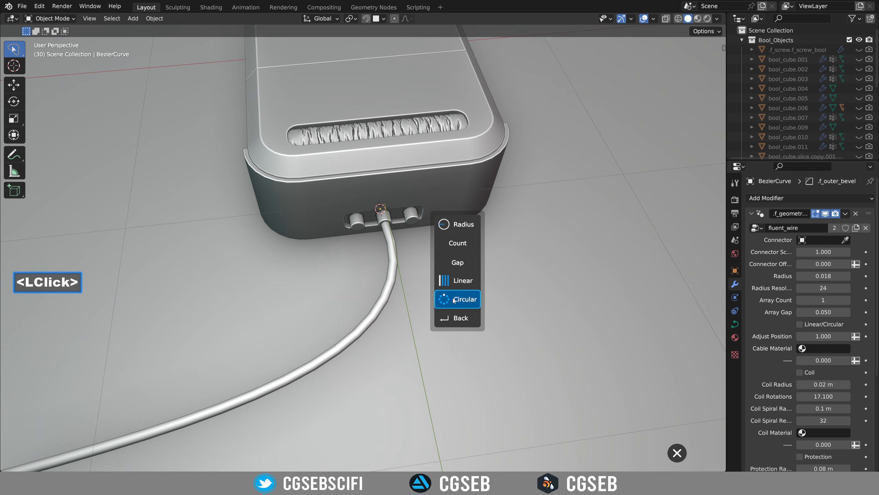
click(454, 244)
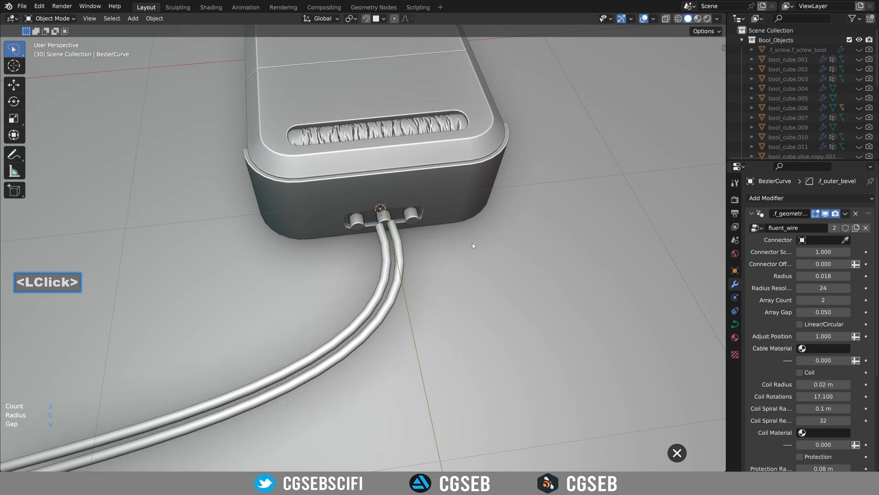
click(492, 243)
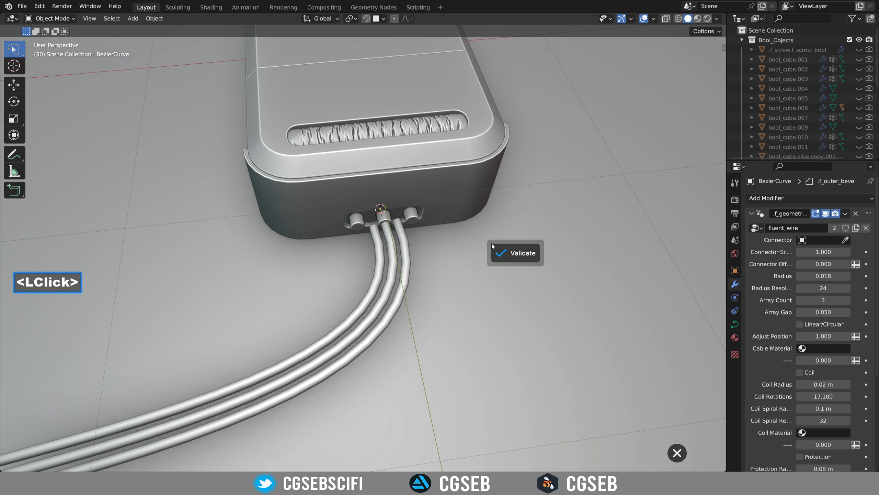
click(507, 251)
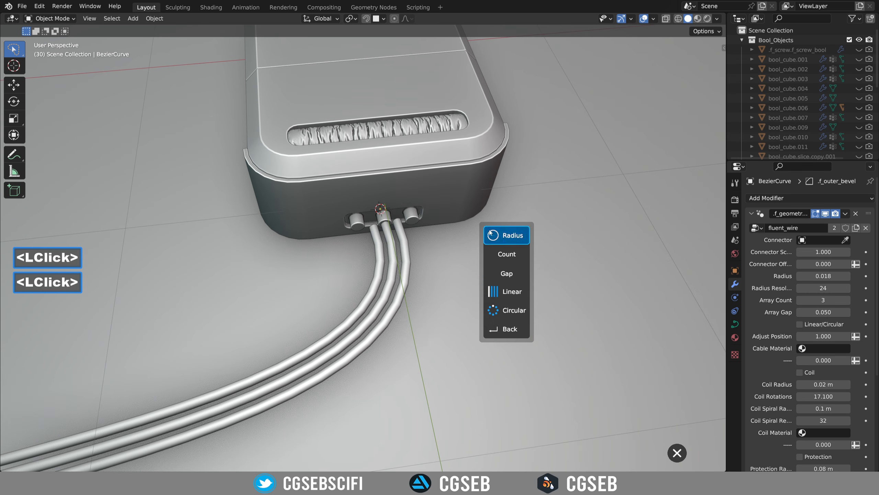
Step: Set the array gap to 0.115 so each wire meets its own cylinder, and return to the main wire options
click(502, 274)
click(506, 273)
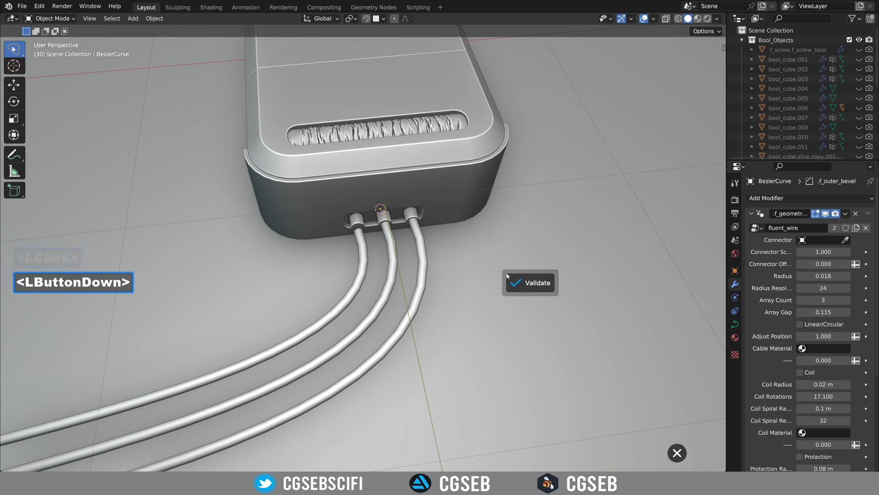
click(516, 282)
middle_drag(516, 282, 445, 229)
scroll(445, 198, up, 5)
scroll(457, 211, up, 3)
middle_drag(445, 229, 470, 223)
middle_drag(430, 171, 459, 120)
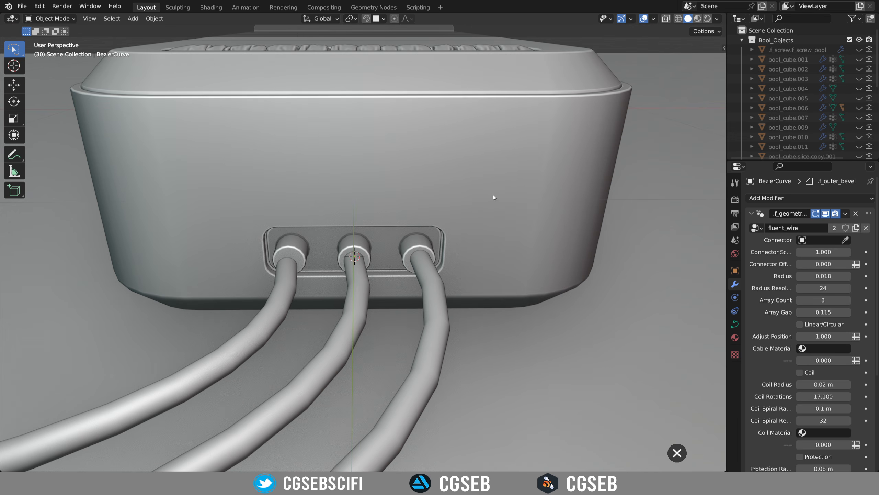
click(493, 194)
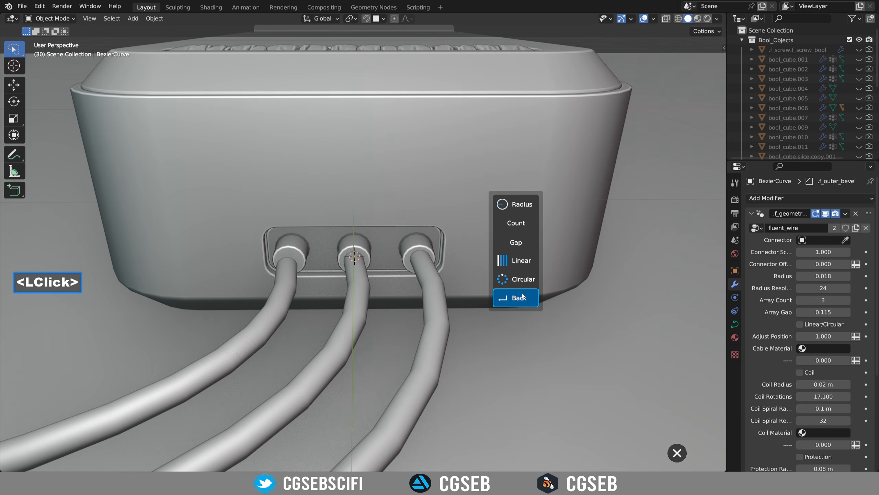
click(522, 303)
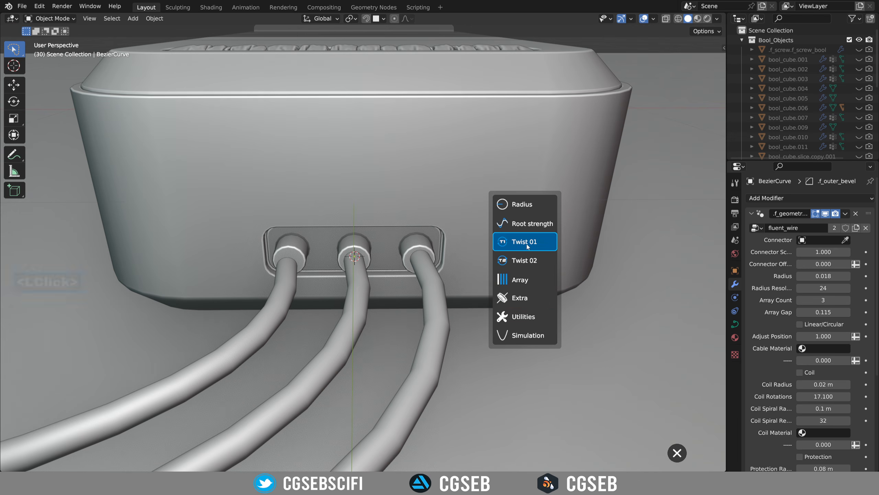
Step: Try the Twist 01 adjustment on the arrayed wires
click(509, 242)
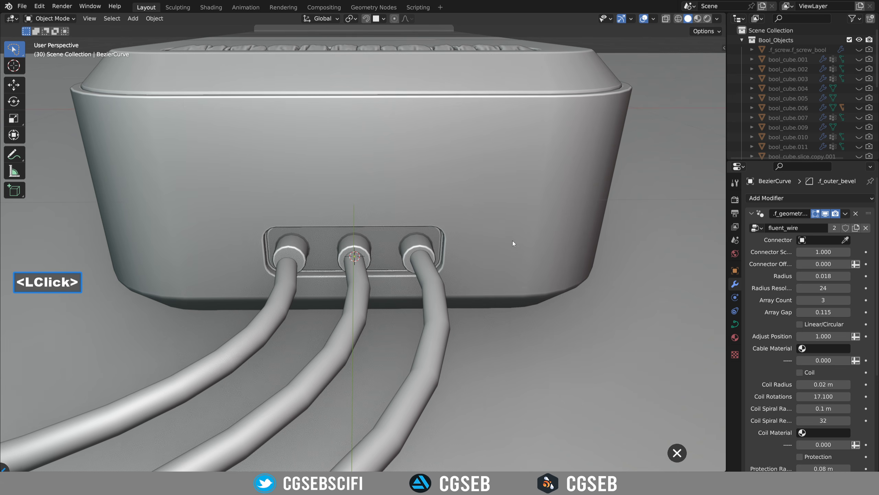
click(490, 230)
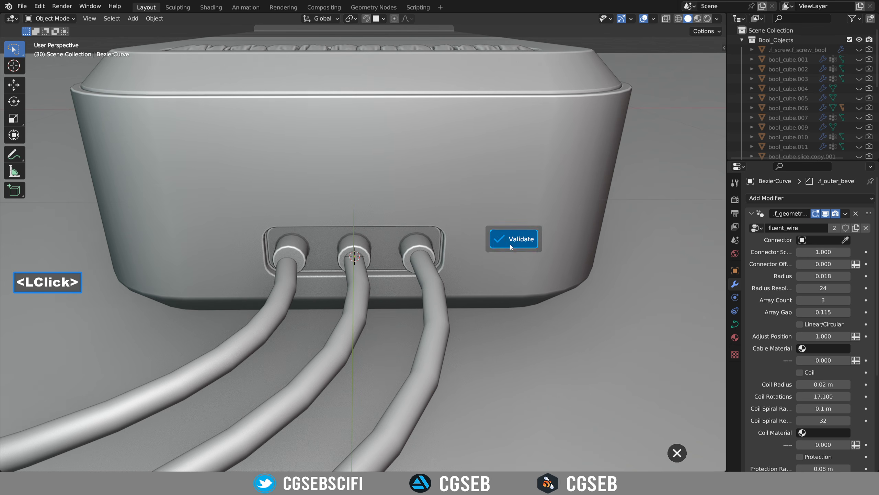
click(507, 227)
click(538, 281)
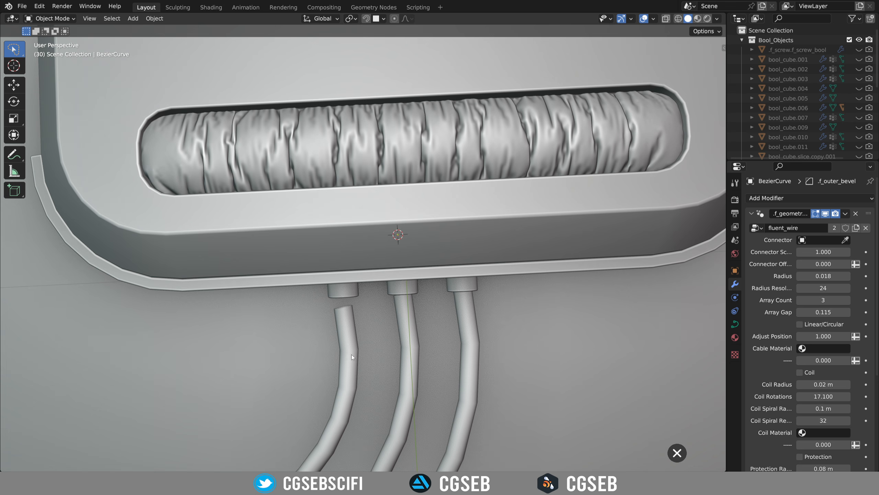
click(406, 317)
click(415, 301)
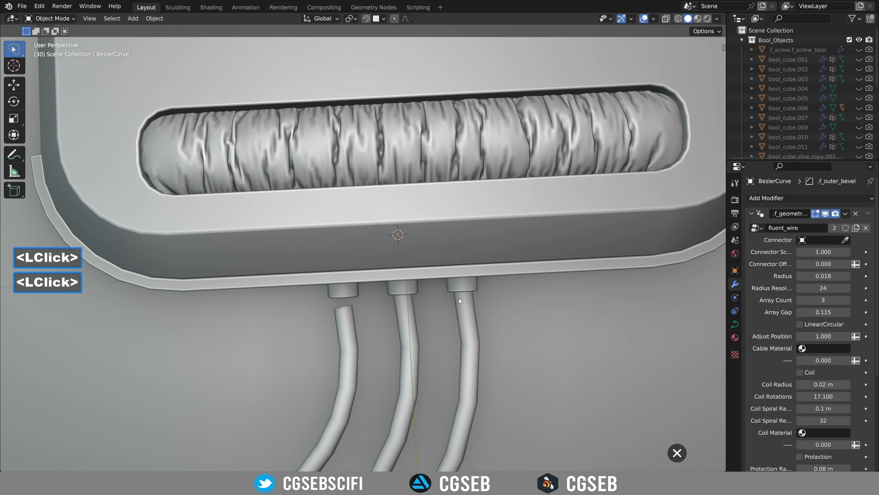
Step: Rotate the wire's control point at the middle cylinder about -8.8° around global Z to align the cables, and leave curve editing
key(Tab)
click(478, 239)
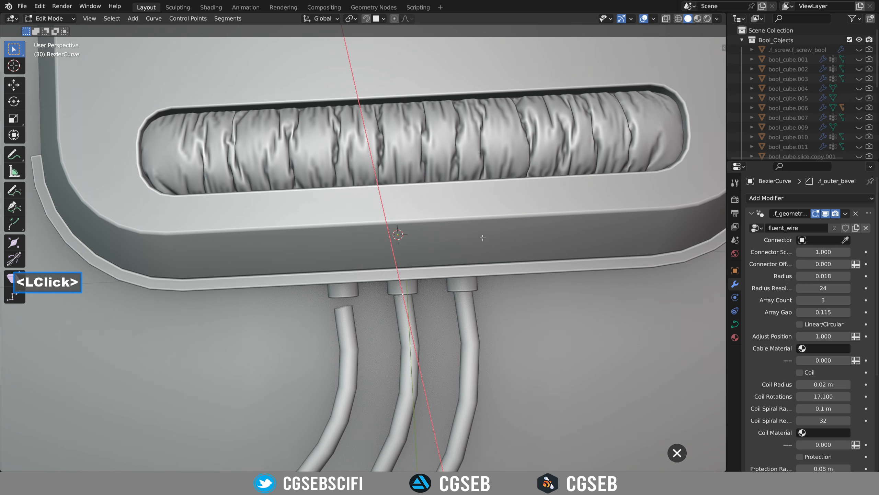
scroll(493, 280, down, 3)
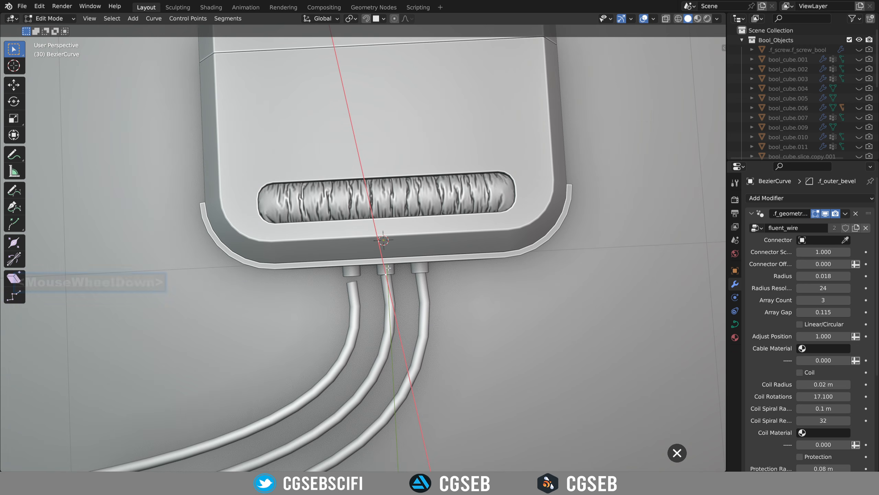
key(z)
right_click(569, 294)
click(386, 277)
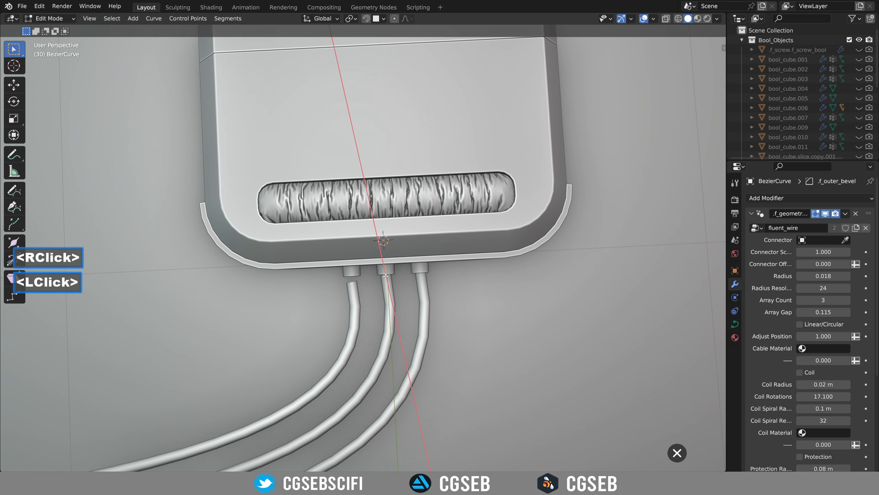
key(r)
key(z)
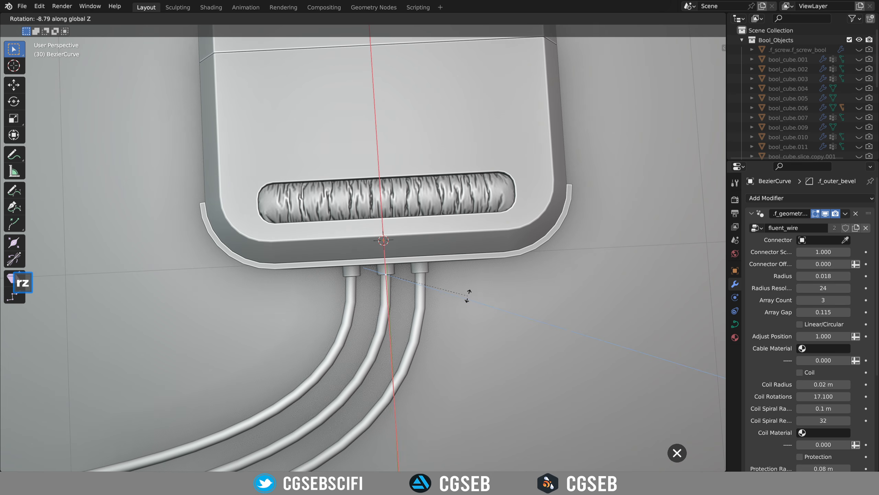
click(467, 297)
scroll(467, 296, down, 3)
middle_drag(468, 296, 472, 258)
scroll(472, 257, up, 4)
key(Tab)
key(Tab)
key(Tab)
key(Tab)
key(Tab)
Step: Set the array gap to 0.112 to center the wires in their cylinders, and finish the wire adjustment
middle_drag(493, 212, 422, 268)
scroll(491, 224, up, 2)
scroll(422, 268, up, 1)
click(422, 268)
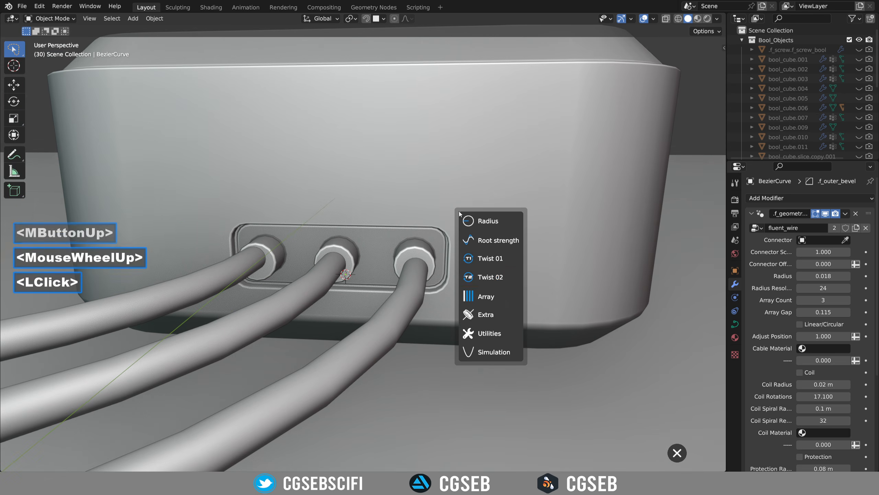
click(494, 265)
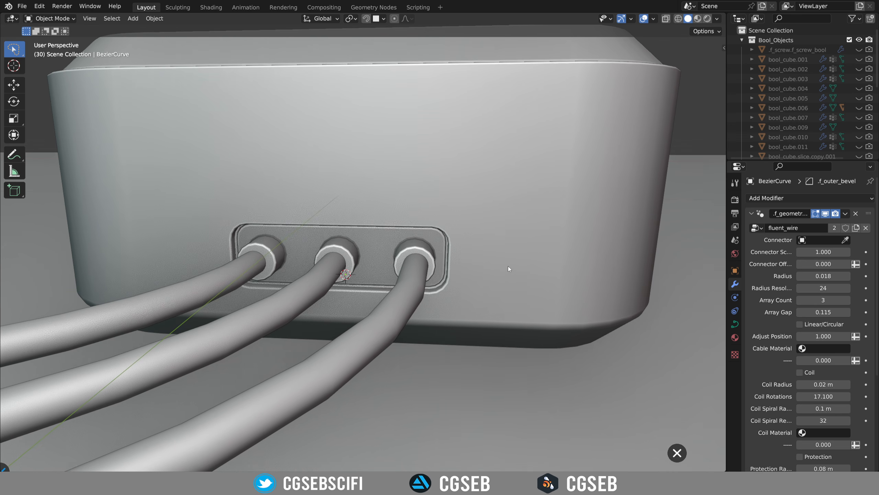
click(511, 269)
double_click(517, 272)
click(520, 288)
click(511, 223)
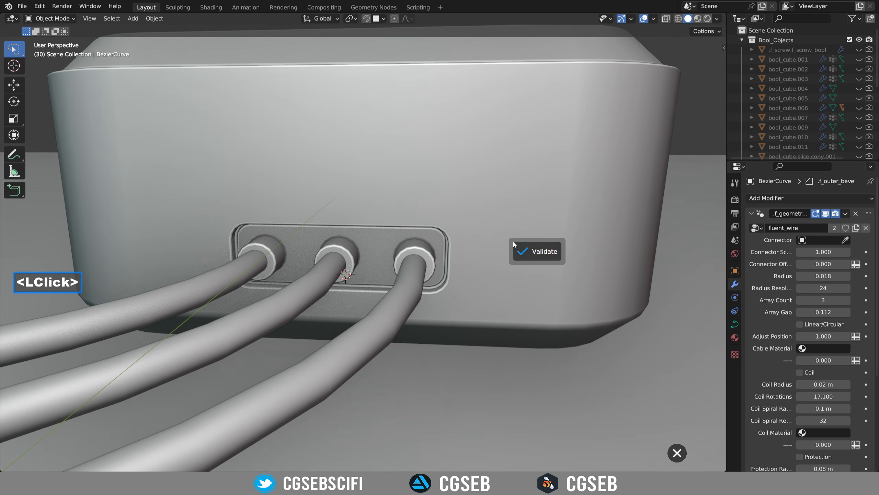
click(514, 242)
scroll(518, 252, down, 3)
middle_drag(518, 253, 426, 300)
right_click(425, 300)
scroll(361, 277, down, 5)
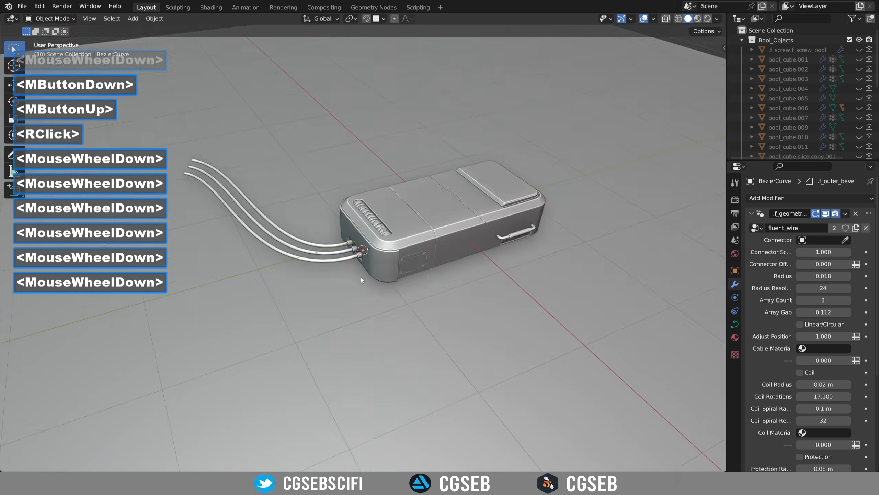